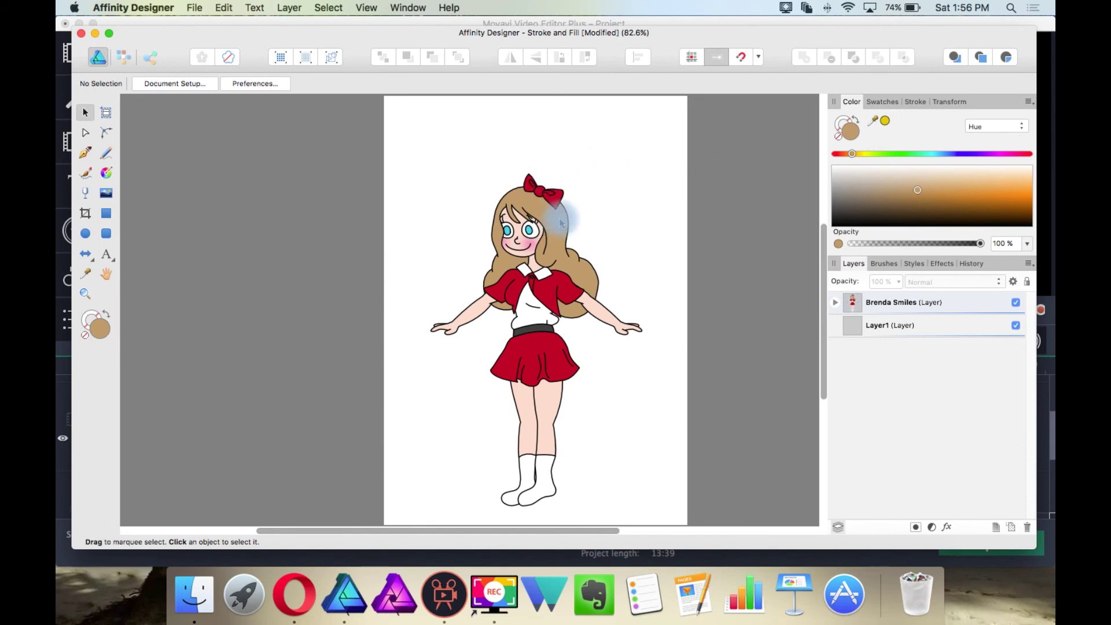
- Select two of the character's hair curves and colour them yellow
{"action": "left_click", "coordinate": [559, 224]}
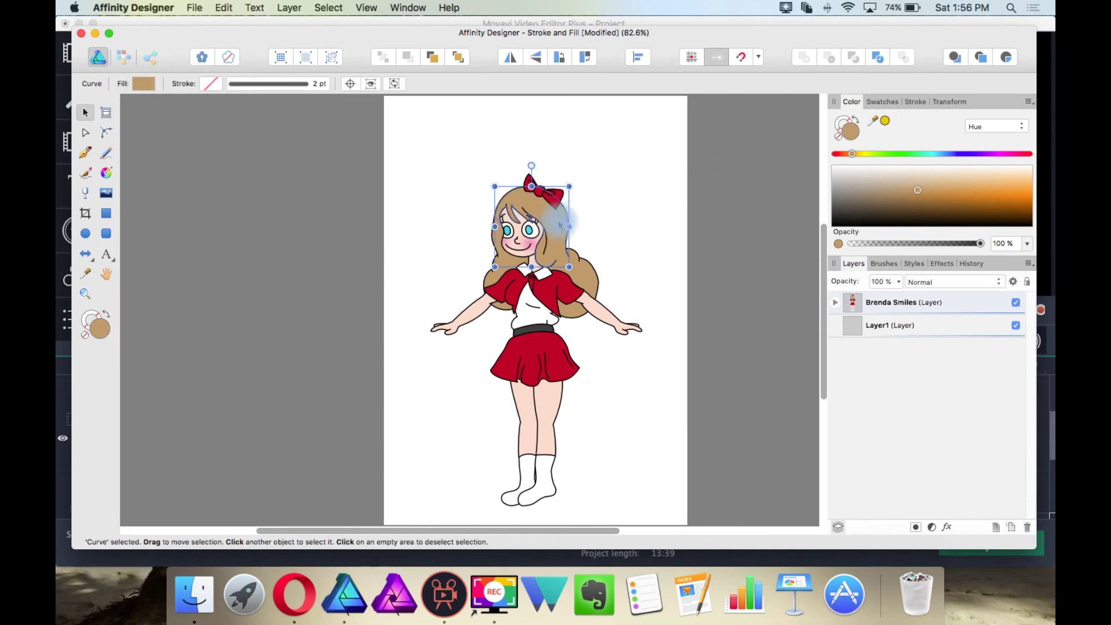
{"action": "left_click", "coordinate": [558, 207], "text": "shift"}
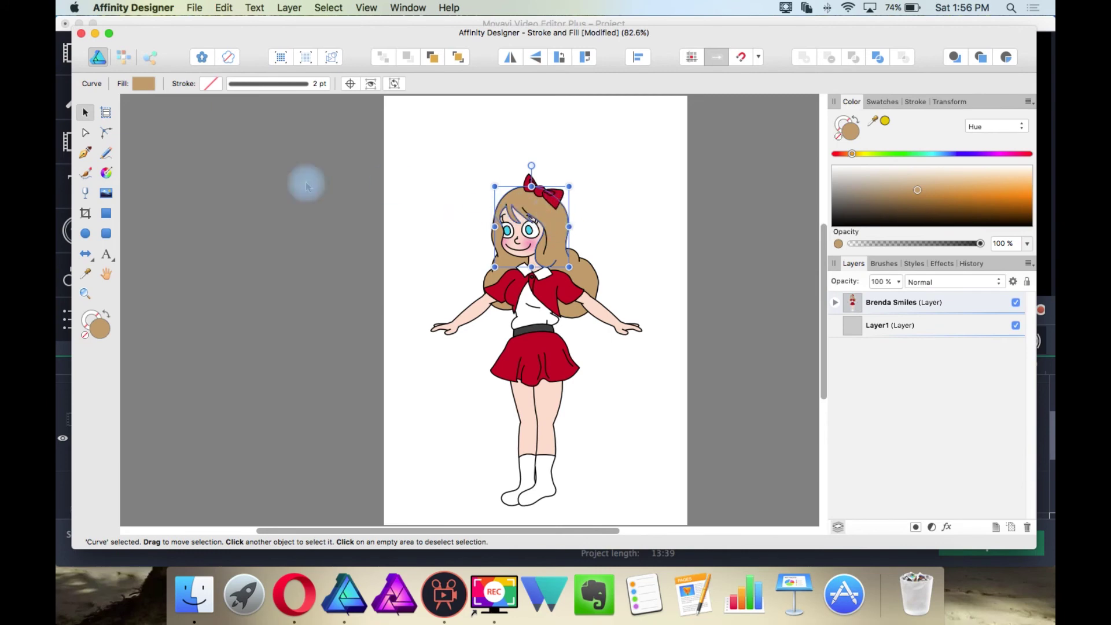
{"action": "left_click", "coordinate": [886, 121]}
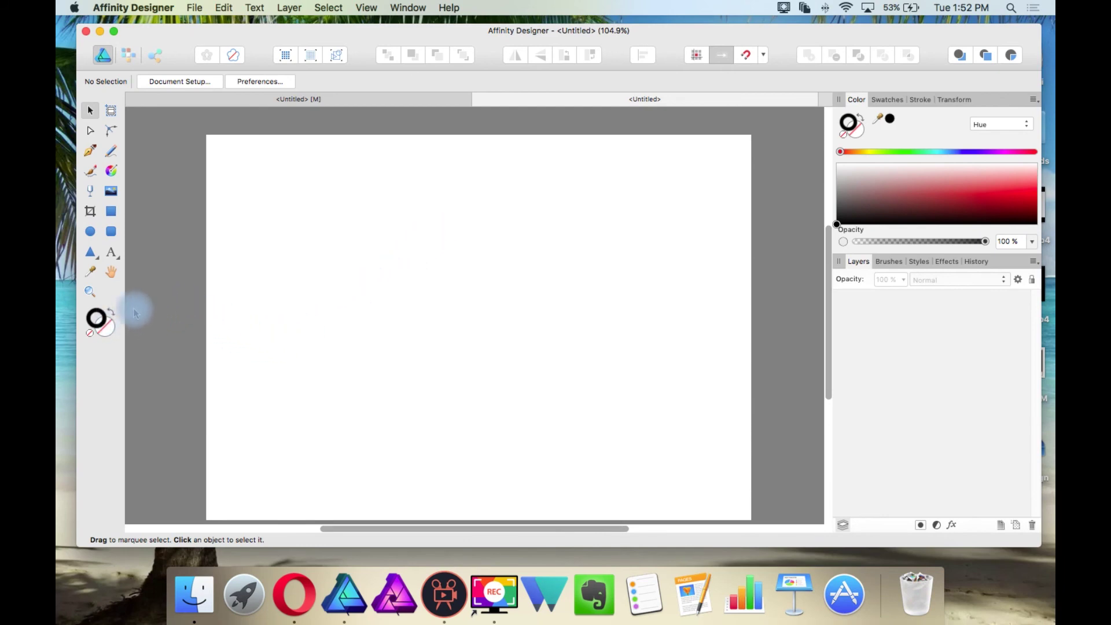
- Keep black stroke as the active colour and choose the Pencil tool for freehand lines
{"action": "left_click", "coordinate": [112, 334]}
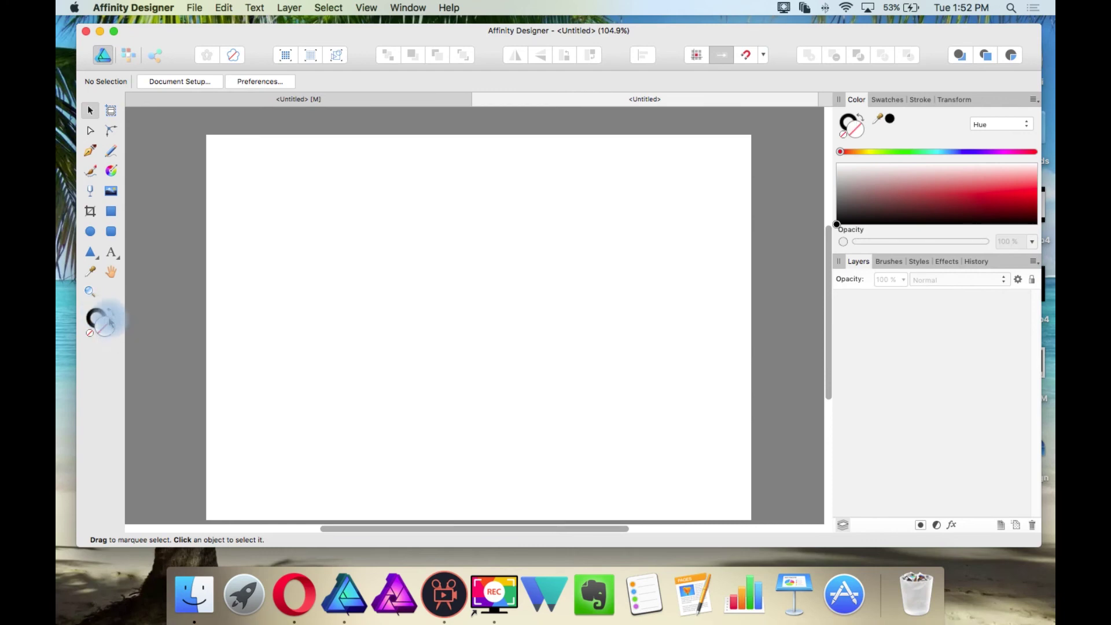
{"action": "left_click", "coordinate": [102, 318]}
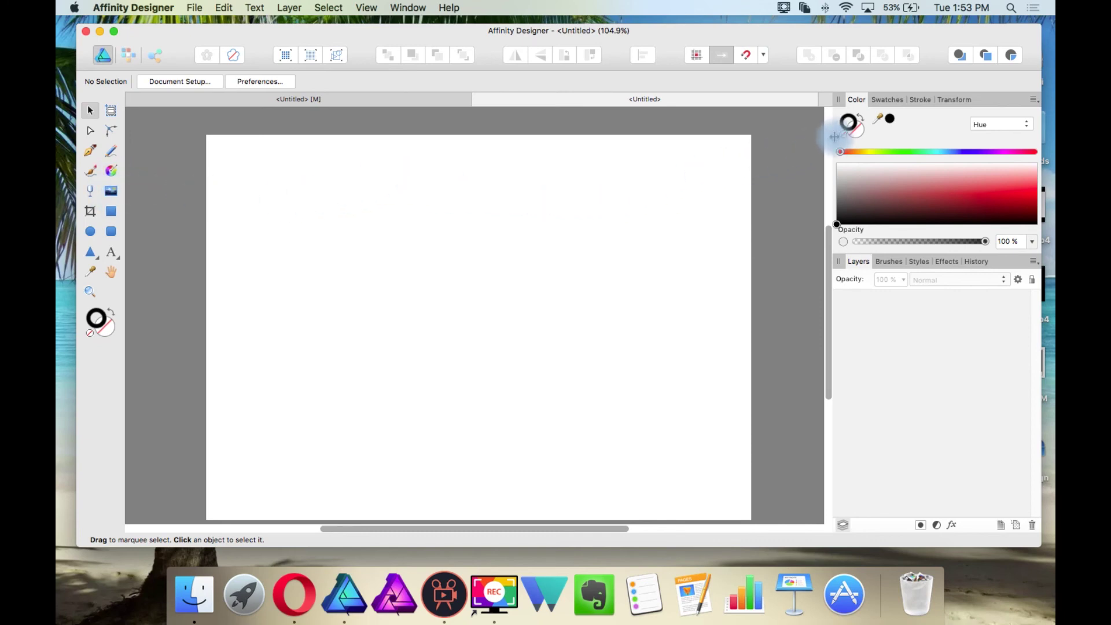
{"action": "left_click", "coordinate": [888, 99]}
{"action": "left_click", "coordinate": [855, 100]}
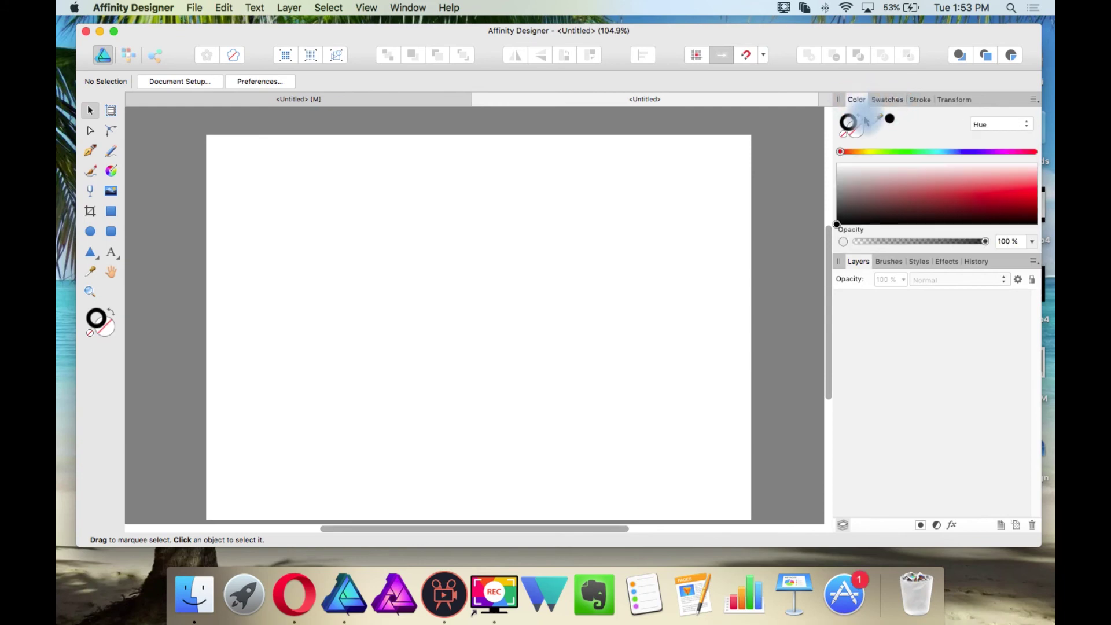
{"action": "left_click", "coordinate": [111, 150]}
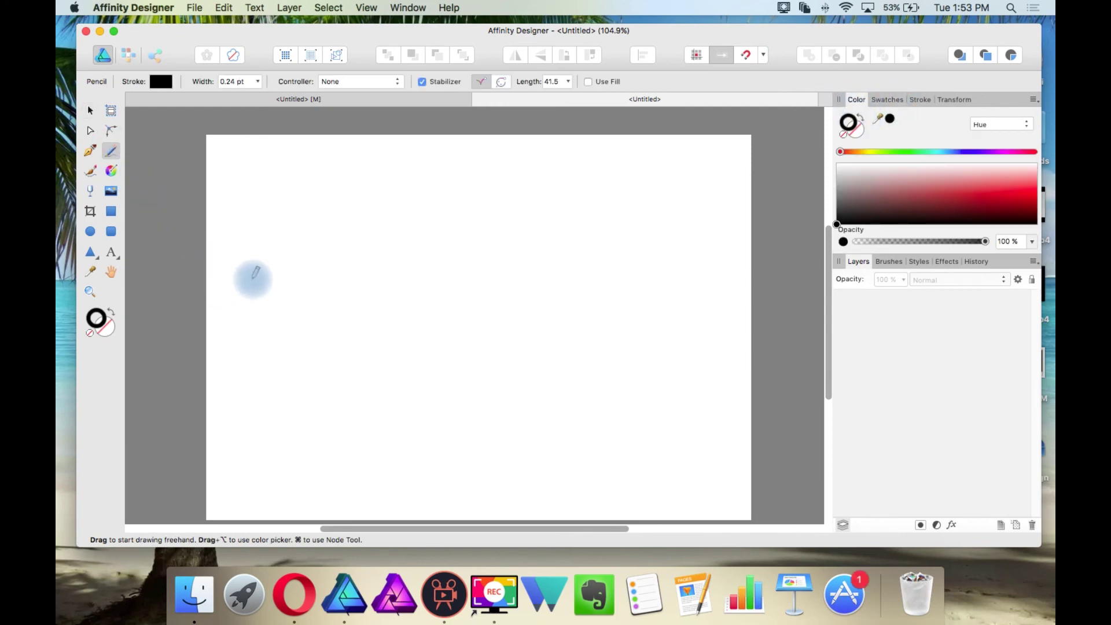
- Draw a wavy freehand curve and set its stroke to 11 pt after trying 20 pt
{"action": "mouse_move", "coordinate": [260, 309]}
{"action": "left_mouse_down"}
{"action": "mouse_move", "coordinate": [335, 262]}
{"action": "mouse_move", "coordinate": [506, 299]}
{"action": "left_mouse_up"}
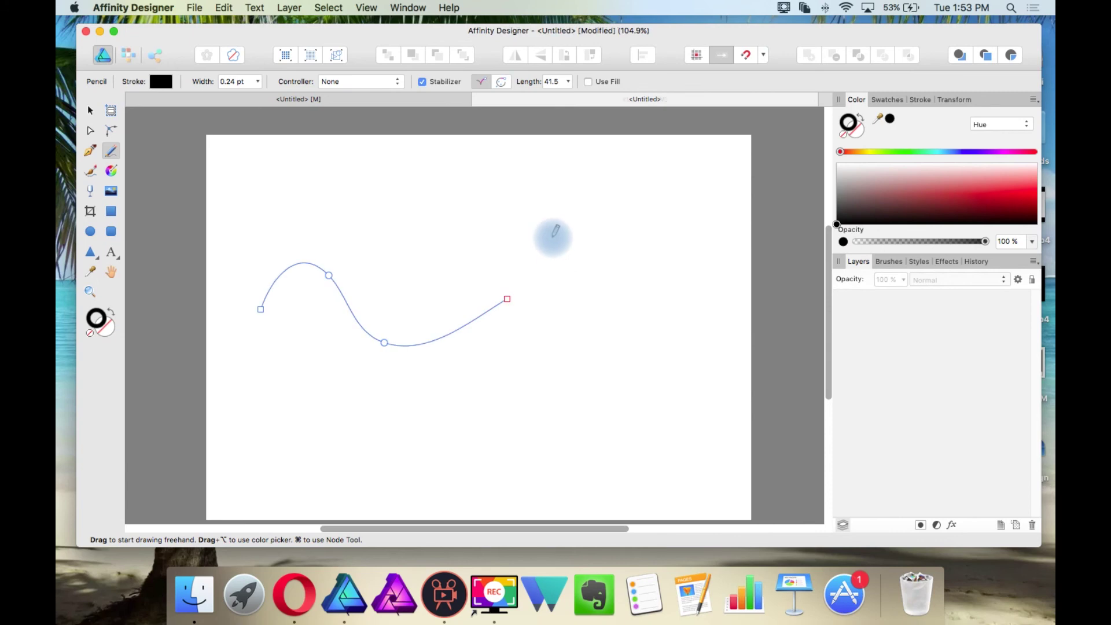
{"action": "left_click", "coordinate": [258, 81]}
{"action": "left_click_drag", "start_coordinate": [258, 101], "coordinate": [321, 110]}
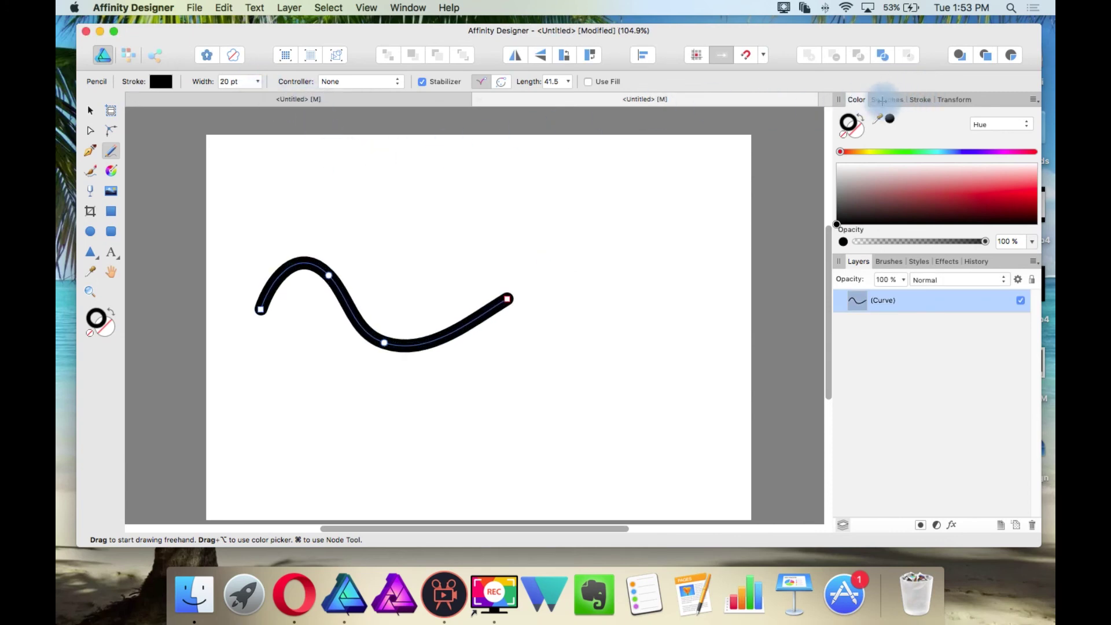
{"action": "left_click", "coordinate": [922, 98]}
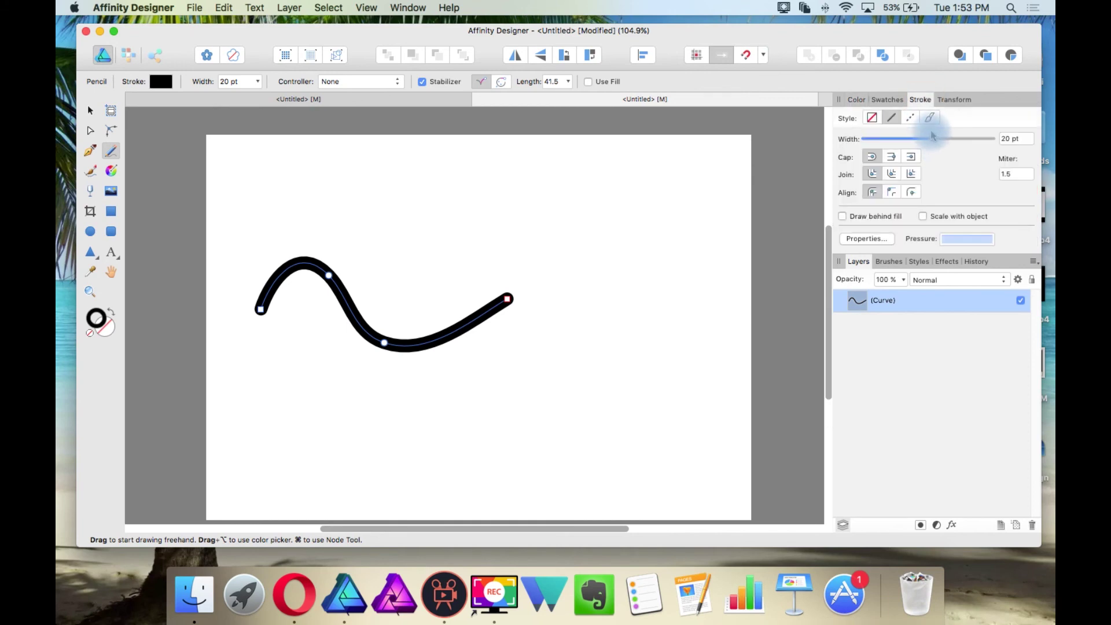
{"action": "left_click_drag", "start_coordinate": [934, 143], "coordinate": [922, 143]}
- Draw a second wavy curve above the first with a 13 pt stroke
{"action": "mouse_move", "coordinate": [342, 223]}
{"action": "left_mouse_down"}
{"action": "mouse_move", "coordinate": [357, 203]}
{"action": "mouse_move", "coordinate": [418, 258]}
{"action": "mouse_move", "coordinate": [483, 231]}
{"action": "mouse_move", "coordinate": [585, 262]}
{"action": "left_mouse_up"}
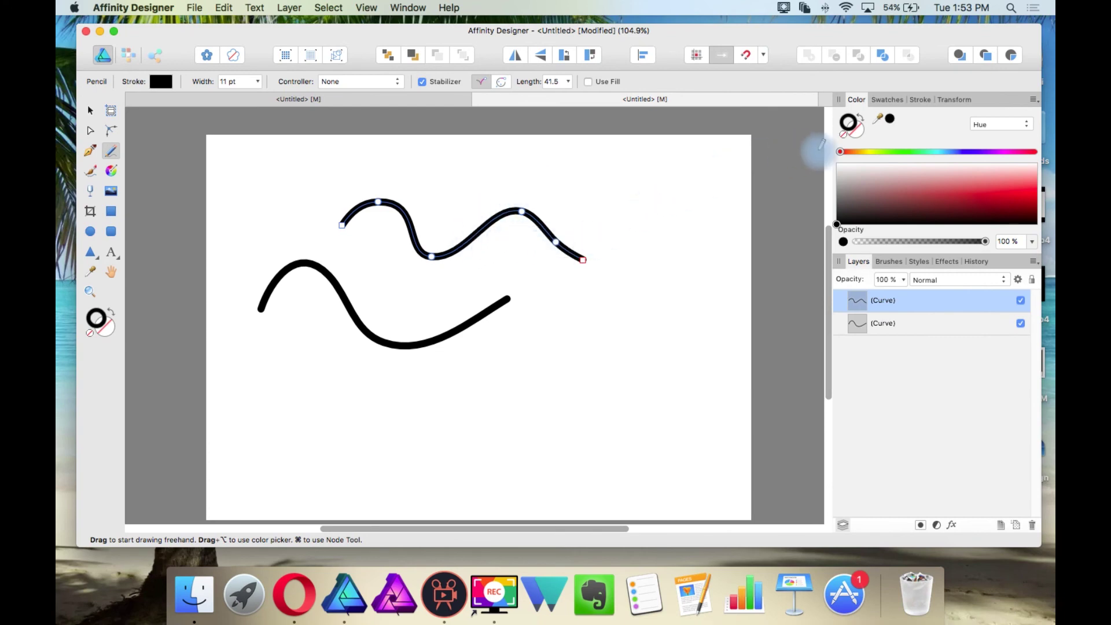
{"action": "left_click", "coordinate": [923, 100]}
{"action": "left_click_drag", "start_coordinate": [921, 139], "coordinate": [923, 139]}
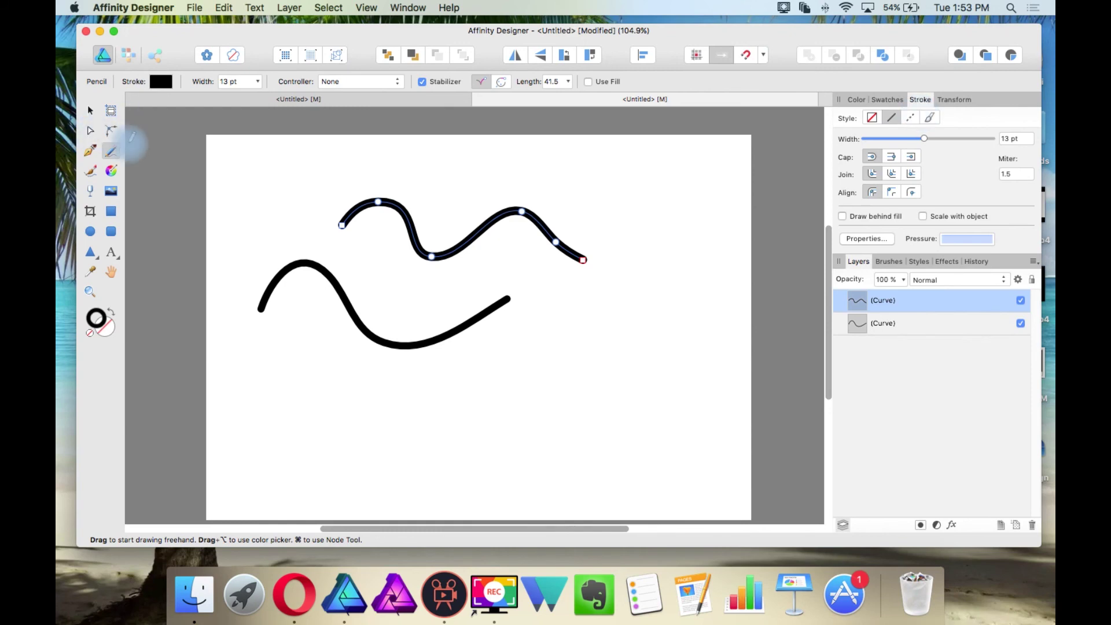
- Give the lower curve a solid 15 pt stroke after trying dashed and brush styles
{"action": "left_click", "coordinate": [90, 111]}
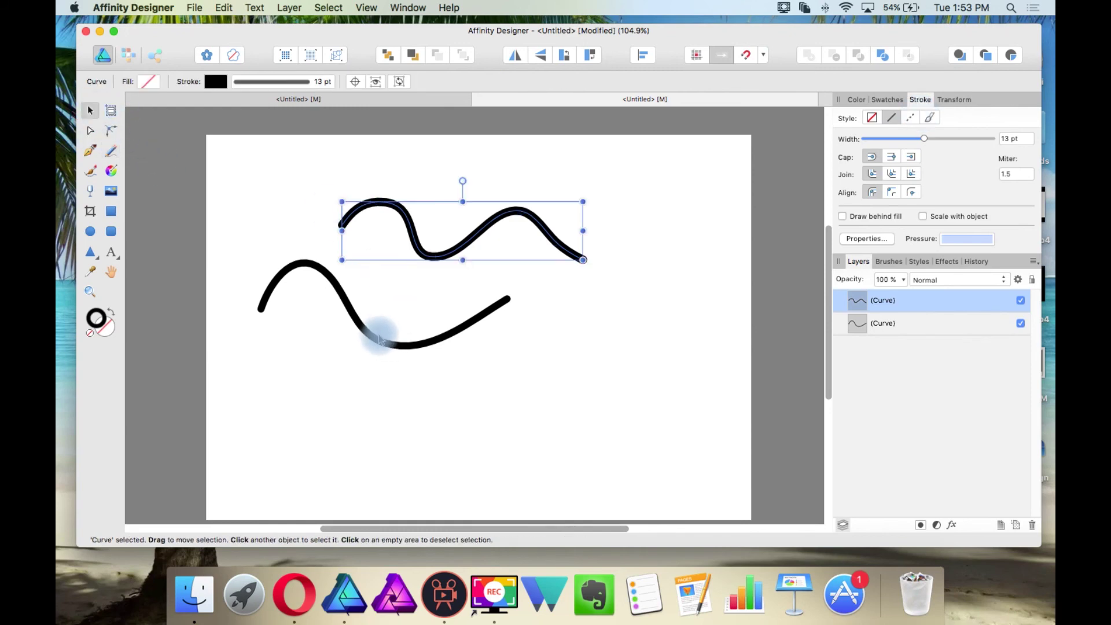
{"action": "left_click", "coordinate": [398, 345]}
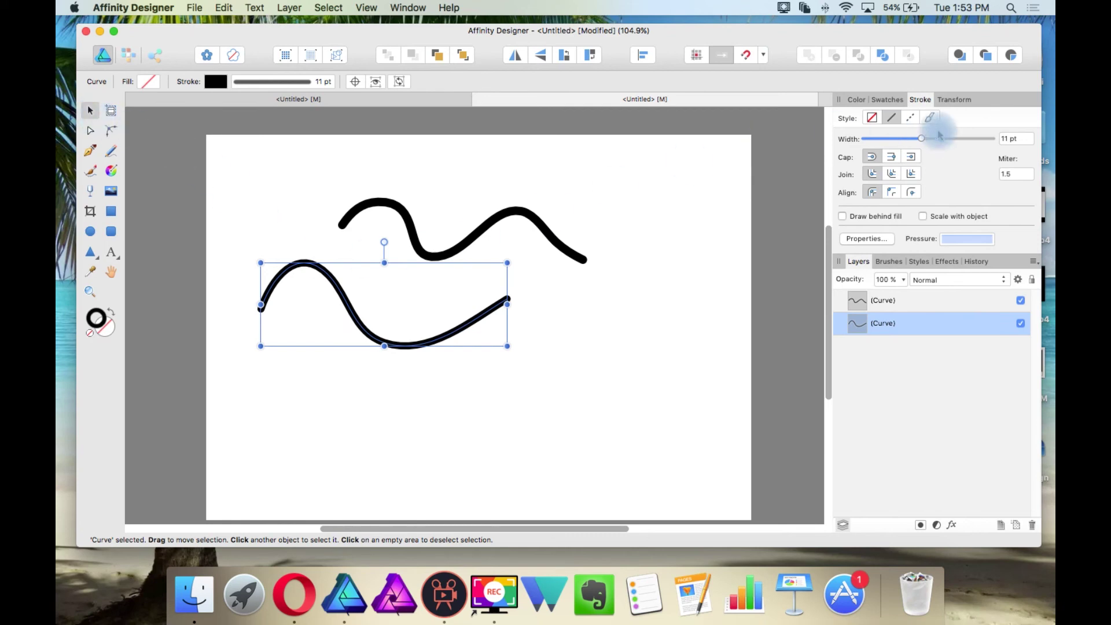
{"action": "mouse_move", "coordinate": [921, 138]}
{"action": "left_mouse_down"}
{"action": "mouse_move", "coordinate": [884, 141]}
{"action": "mouse_move", "coordinate": [912, 141]}
{"action": "mouse_move", "coordinate": [921, 122]}
{"action": "left_mouse_up"}
{"action": "left_click", "coordinate": [911, 118]}
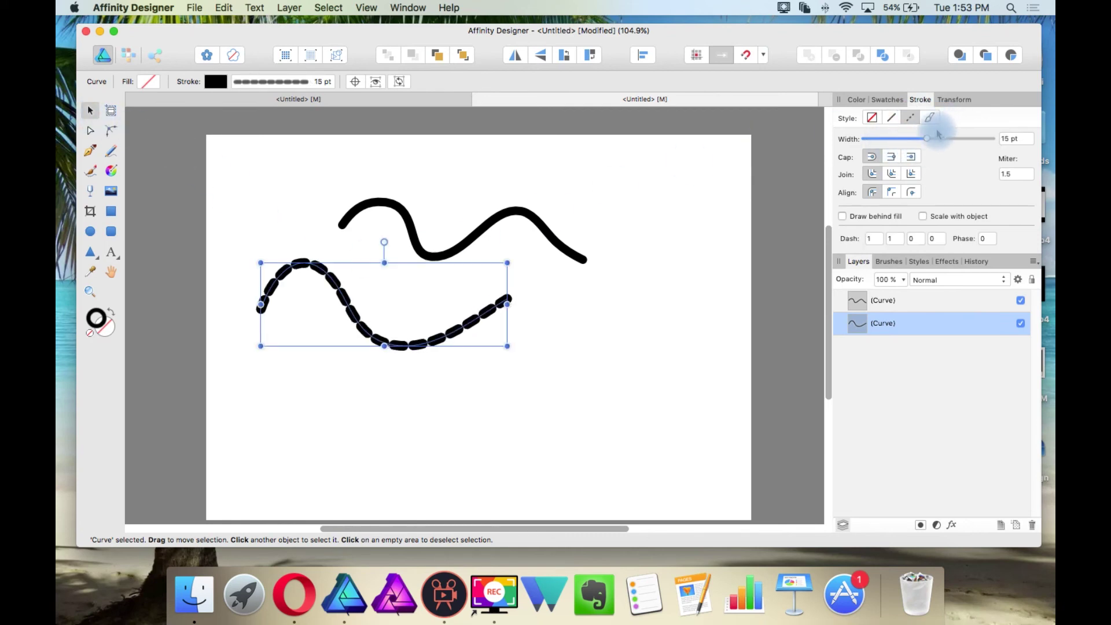
{"action": "left_click", "coordinate": [929, 118]}
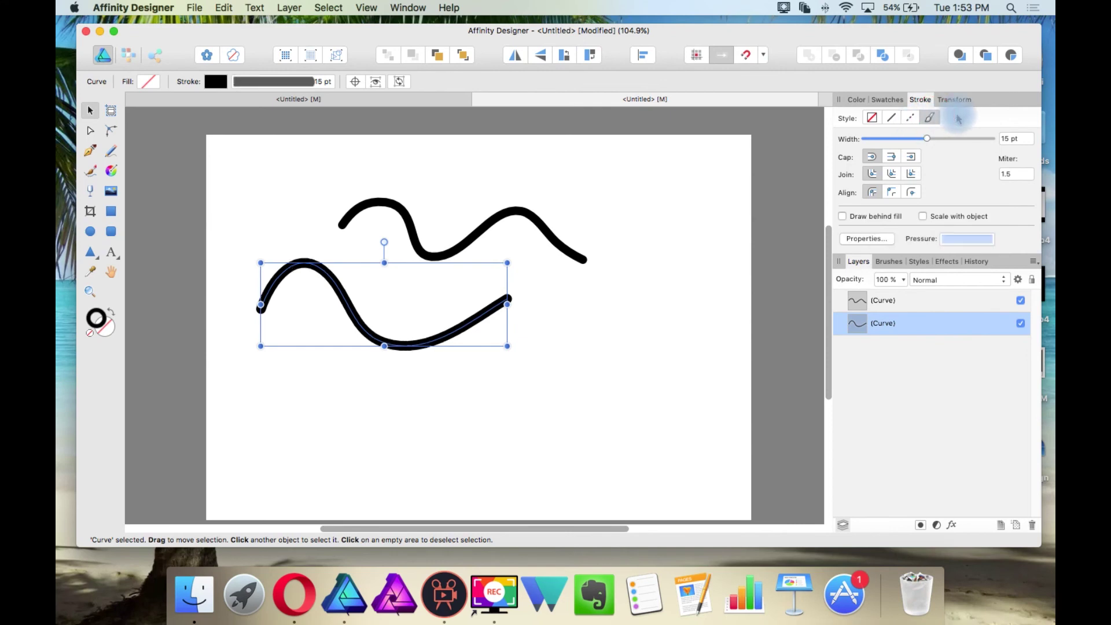
{"action": "left_click", "coordinate": [892, 118]}
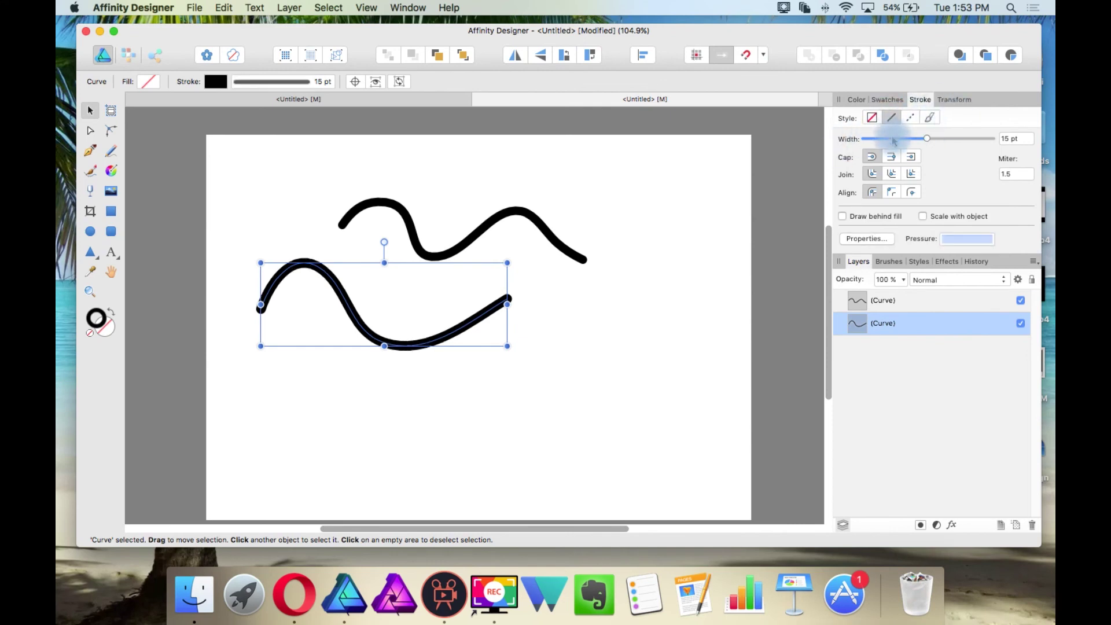
{"action": "left_click", "coordinate": [856, 99]}
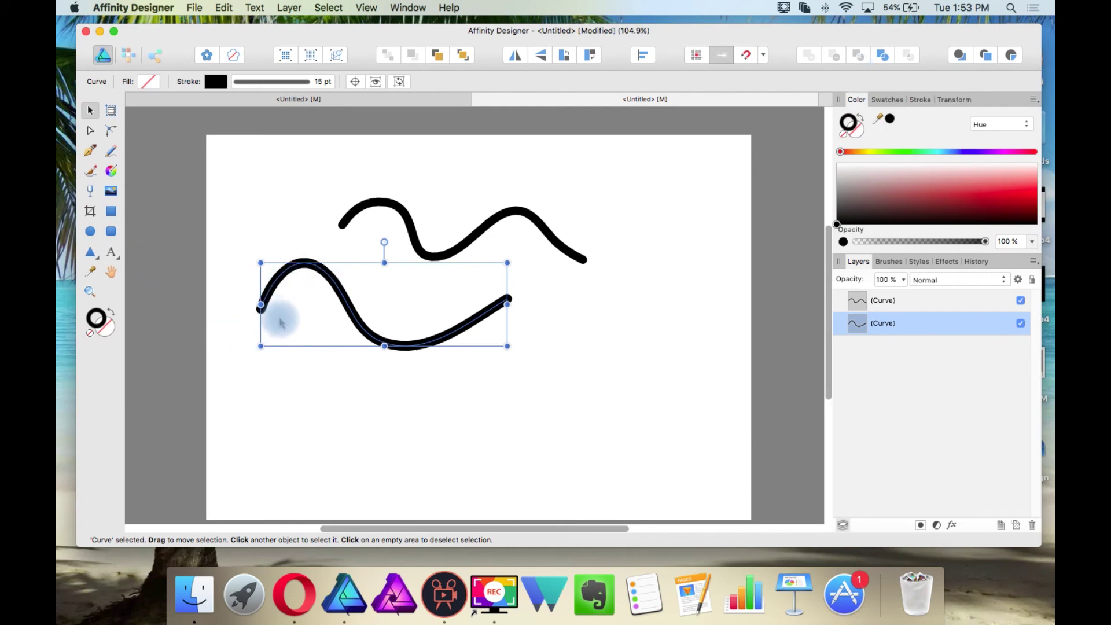
- Fill the lower curve with red and deselect it
{"action": "left_click", "coordinate": [101, 325]}
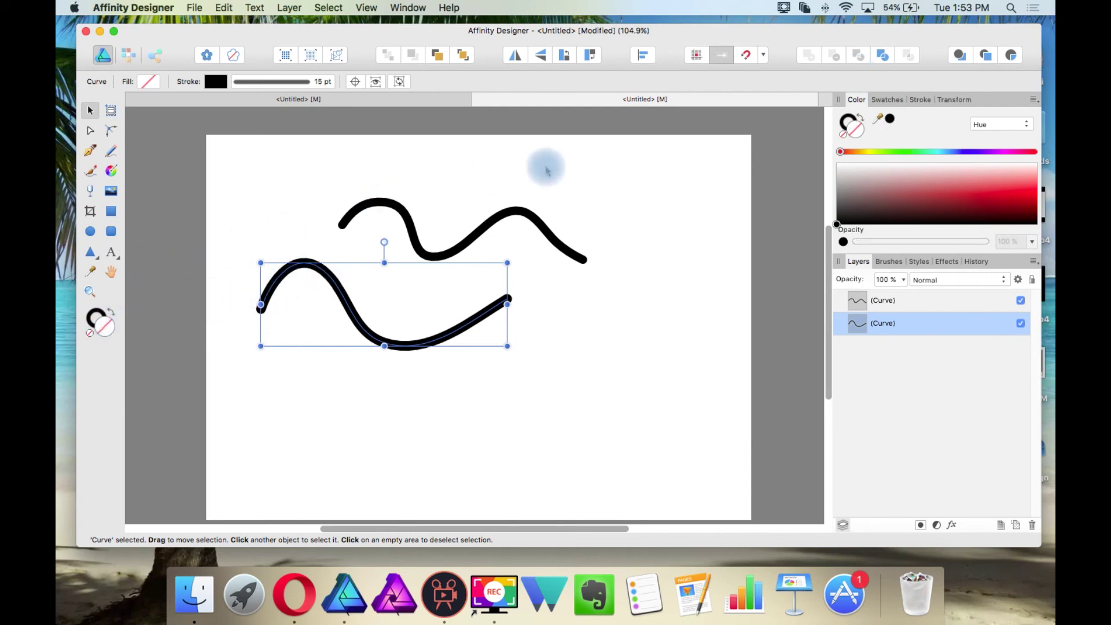
{"action": "left_click", "coordinate": [1011, 197]}
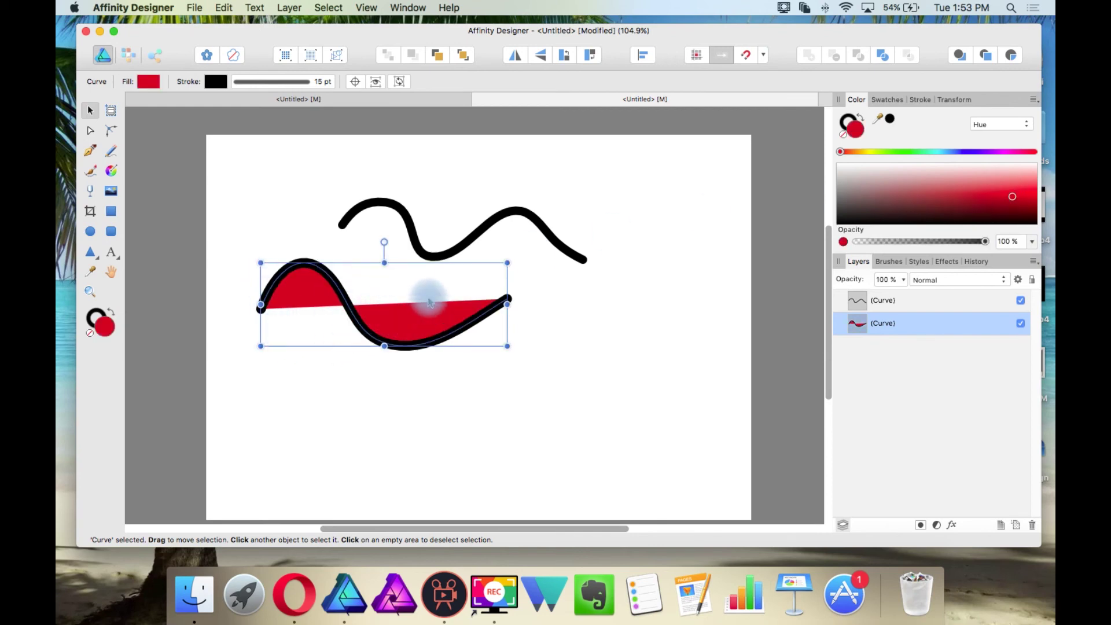
{"action": "left_click", "coordinate": [462, 164]}
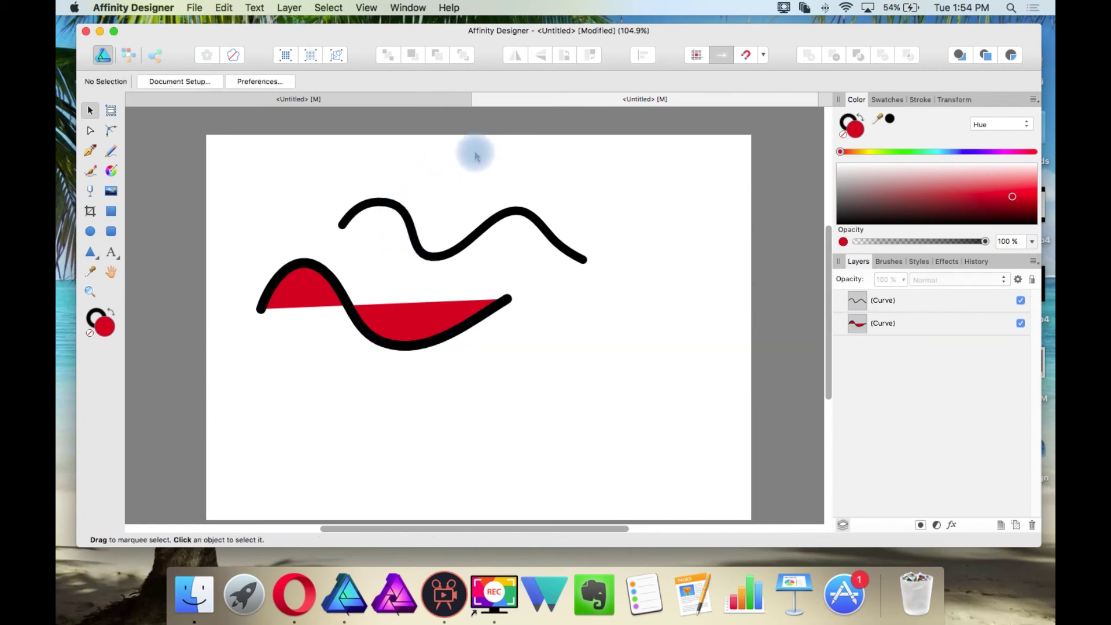
- Draw a freehand loop at the right of the page and fill it red
{"action": "left_click", "coordinate": [110, 151]}
{"action": "mouse_move", "coordinate": [591, 325]}
{"action": "left_mouse_down"}
{"action": "mouse_move", "coordinate": [616, 284]}
{"action": "mouse_move", "coordinate": [668, 278]}
{"action": "mouse_move", "coordinate": [702, 316]}
{"action": "mouse_move", "coordinate": [698, 365]}
{"action": "mouse_move", "coordinate": [650, 409]}
{"action": "mouse_move", "coordinate": [610, 404]}
{"action": "mouse_move", "coordinate": [579, 362]}
{"action": "mouse_move", "coordinate": [602, 298]}
{"action": "left_mouse_up"}
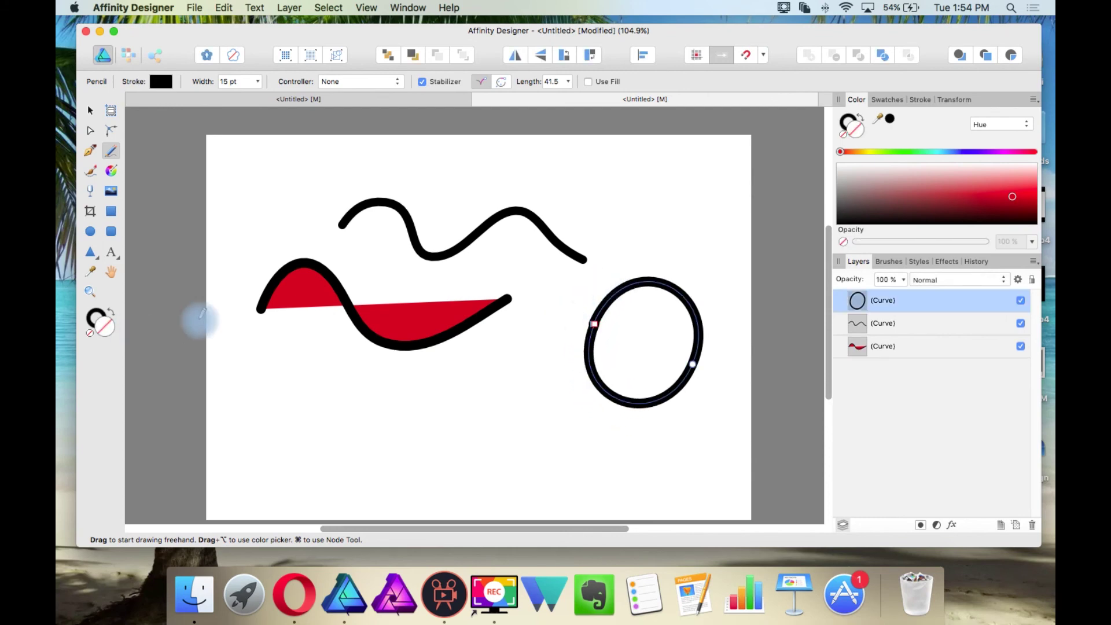
{"action": "left_click", "coordinate": [1012, 197]}
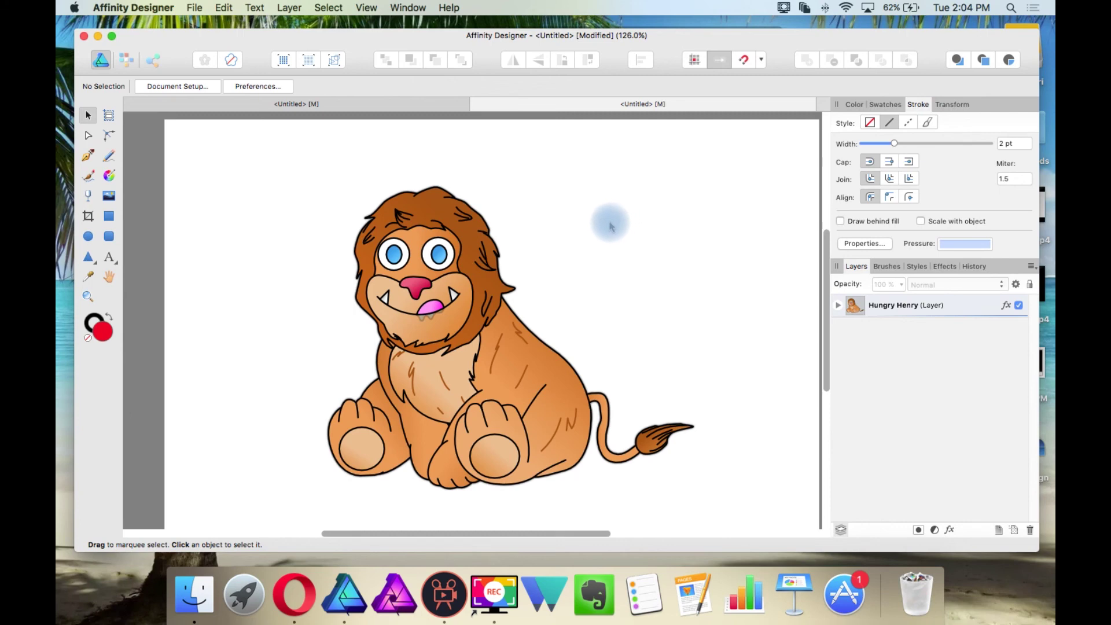
{"action": "scroll", "coordinate": [526, 224], "scroll_direction": "up", "scroll_amount": 1}
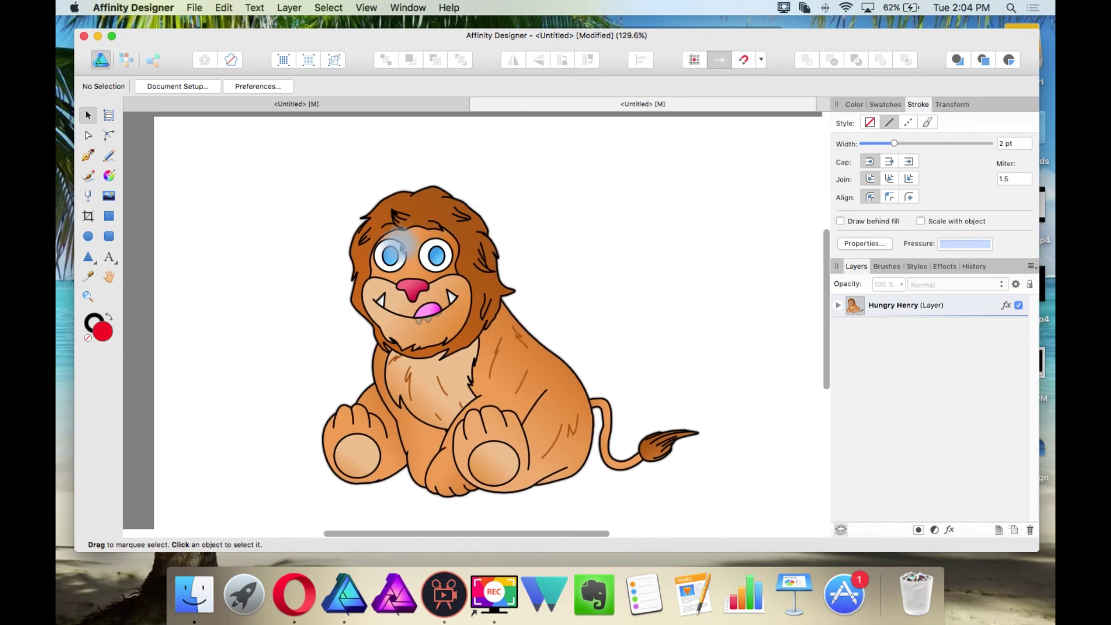
{"action": "left_click", "coordinate": [414, 241]}
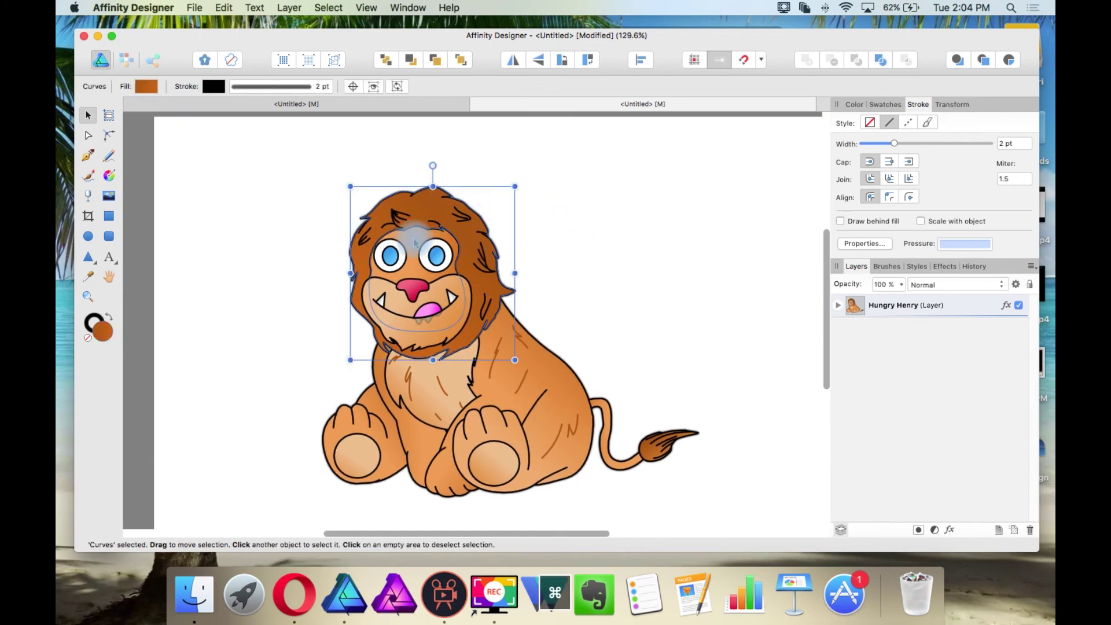
{"action": "double_click", "coordinate": [414, 244]}
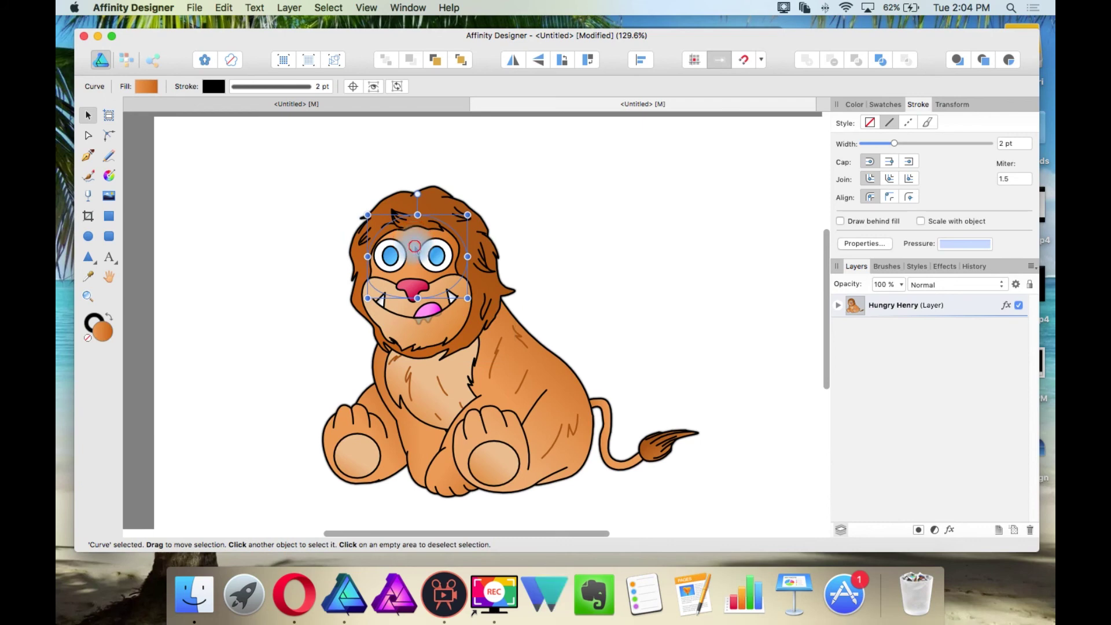
{"action": "left_click_drag", "start_coordinate": [414, 246], "coordinate": [267, 247]}
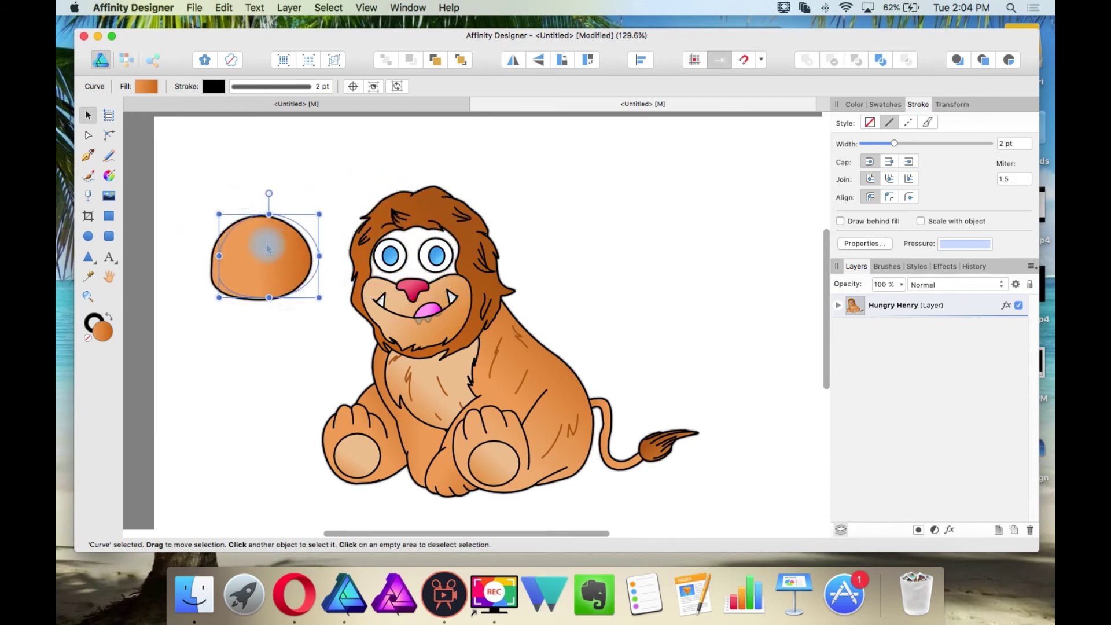
{"action": "left_click_drag", "start_coordinate": [413, 209], "coordinate": [645, 162]}
{"action": "scroll", "coordinate": [459, 205], "scroll_direction": "up", "scroll_amount": 5}
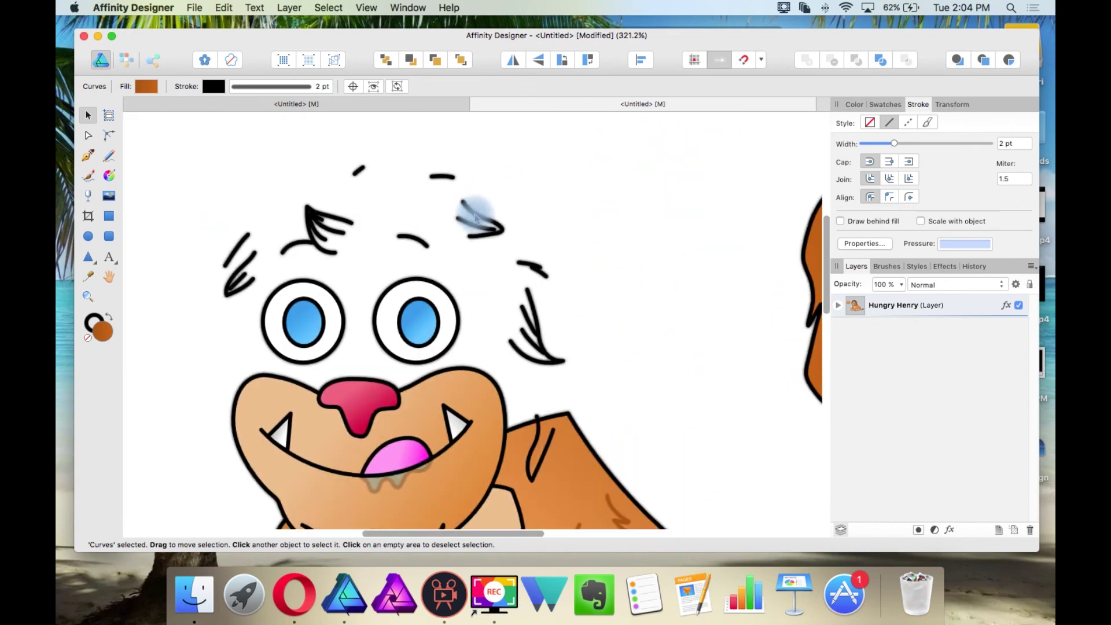
{"action": "scroll", "coordinate": [488, 236], "scroll_direction": "up", "scroll_amount": 1}
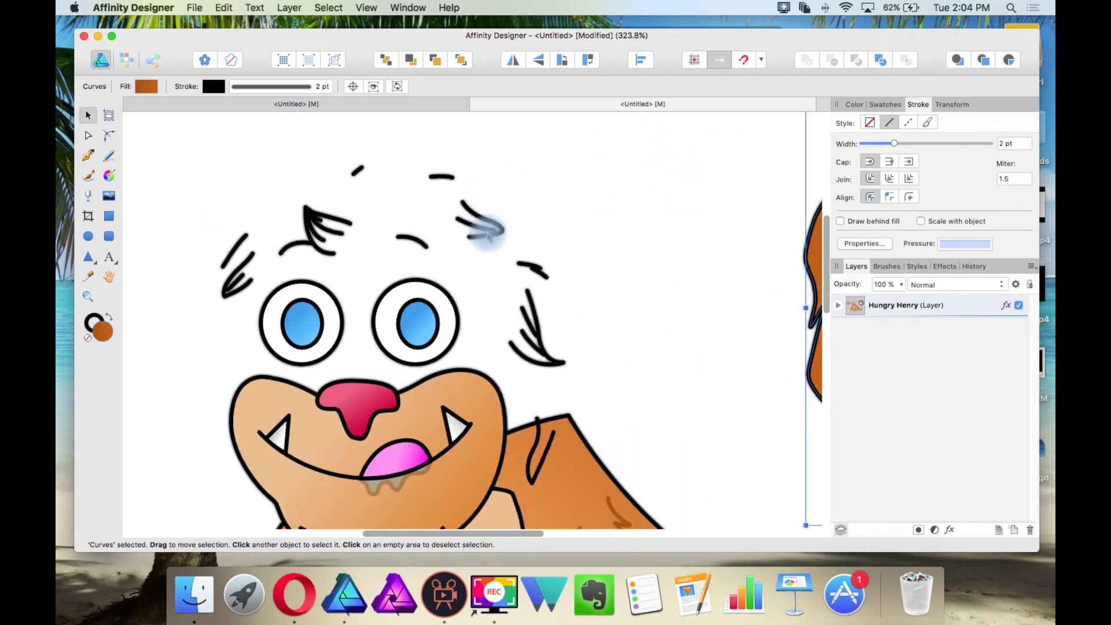
{"action": "key", "text": "super+z"}
{"action": "key", "text": "super+z"}
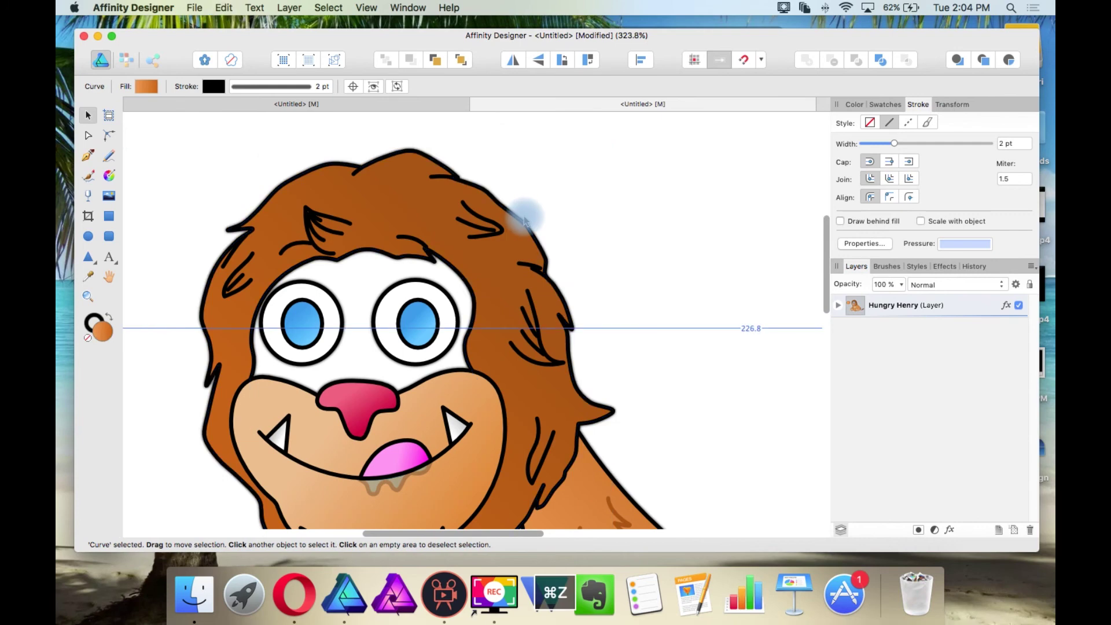
{"action": "scroll", "coordinate": [523, 219], "scroll_direction": "down", "scroll_amount": 5}
{"action": "key", "text": "super+z"}
{"action": "key", "text": "super+z"}
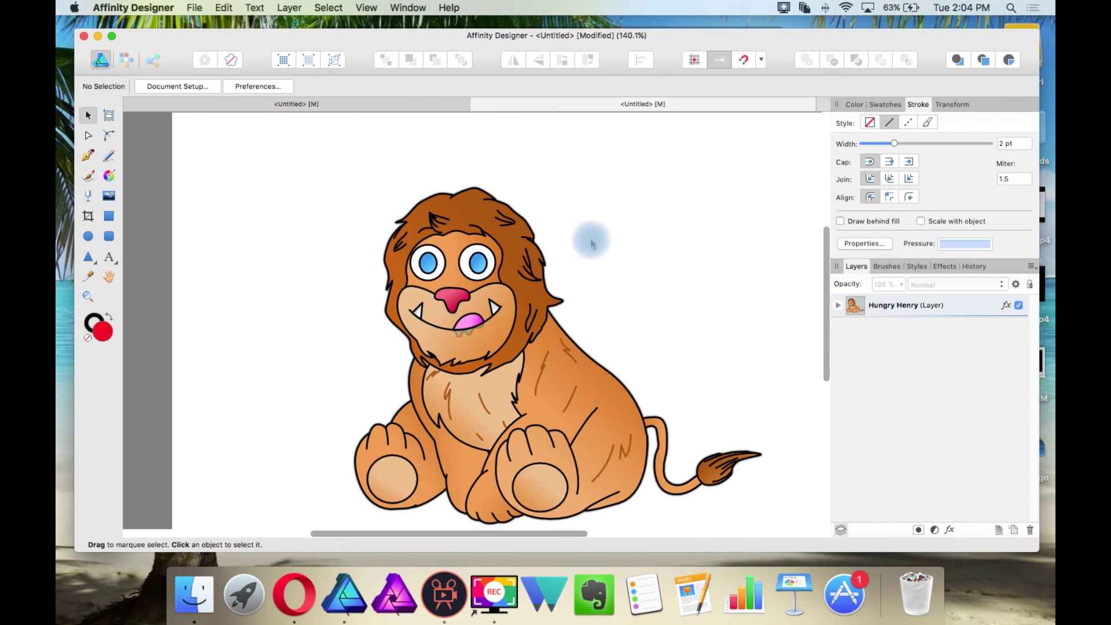
{"action": "scroll", "coordinate": [588, 237], "scroll_direction": "down", "scroll_amount": 2}
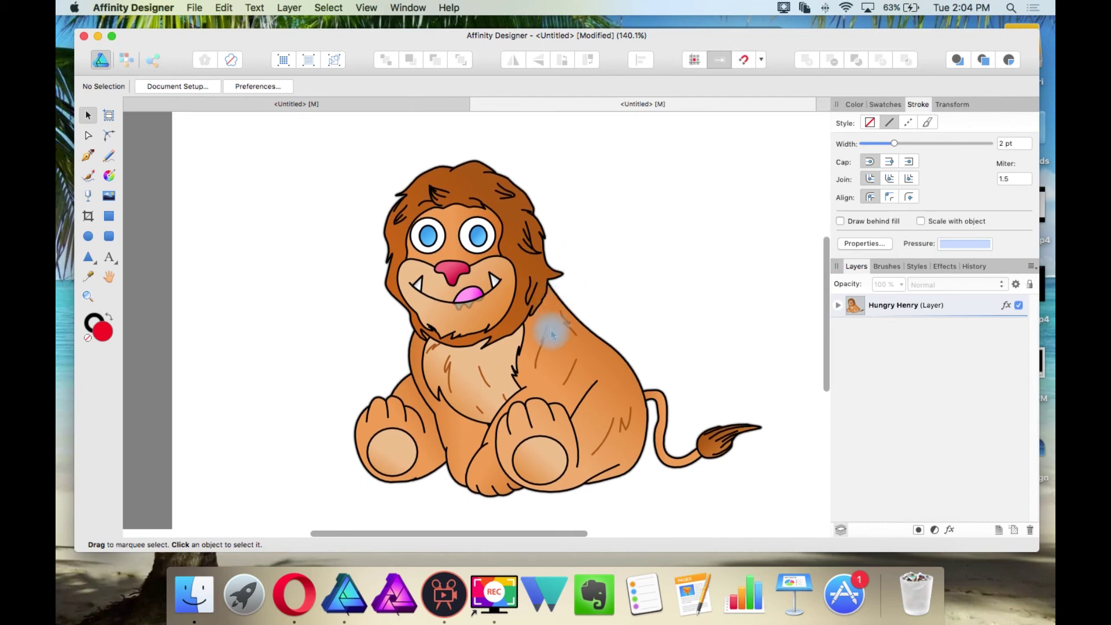
{"action": "scroll", "coordinate": [522, 389], "scroll_direction": "up", "scroll_amount": 1}
{"action": "scroll", "coordinate": [523, 389], "scroll_direction": "up", "scroll_amount": 6}
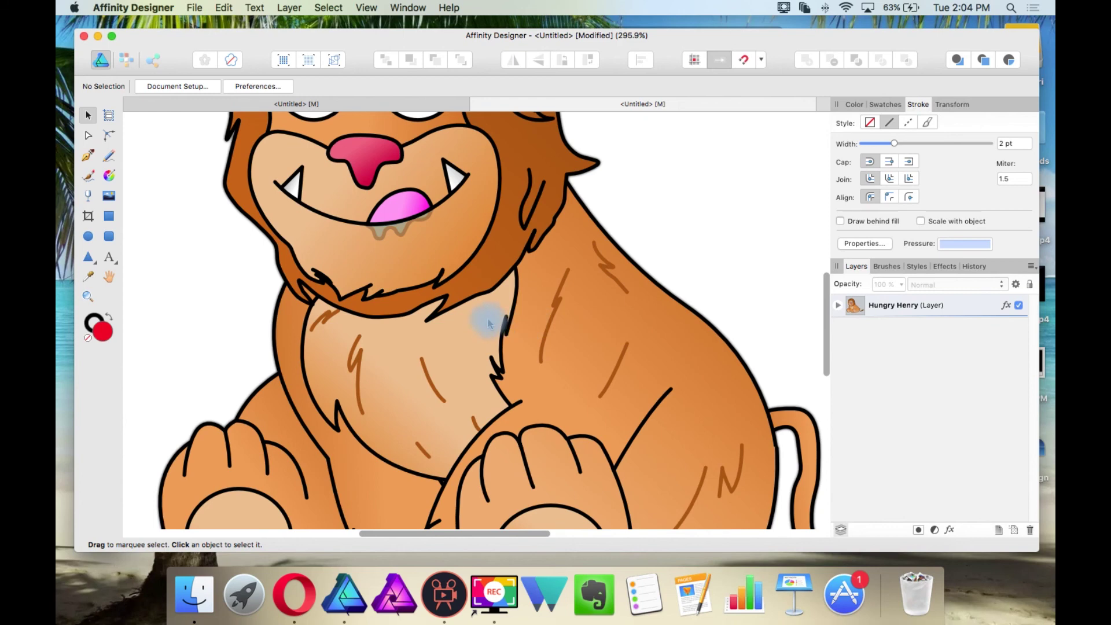
{"action": "scroll", "coordinate": [512, 320], "scroll_direction": "up", "scroll_amount": 2}
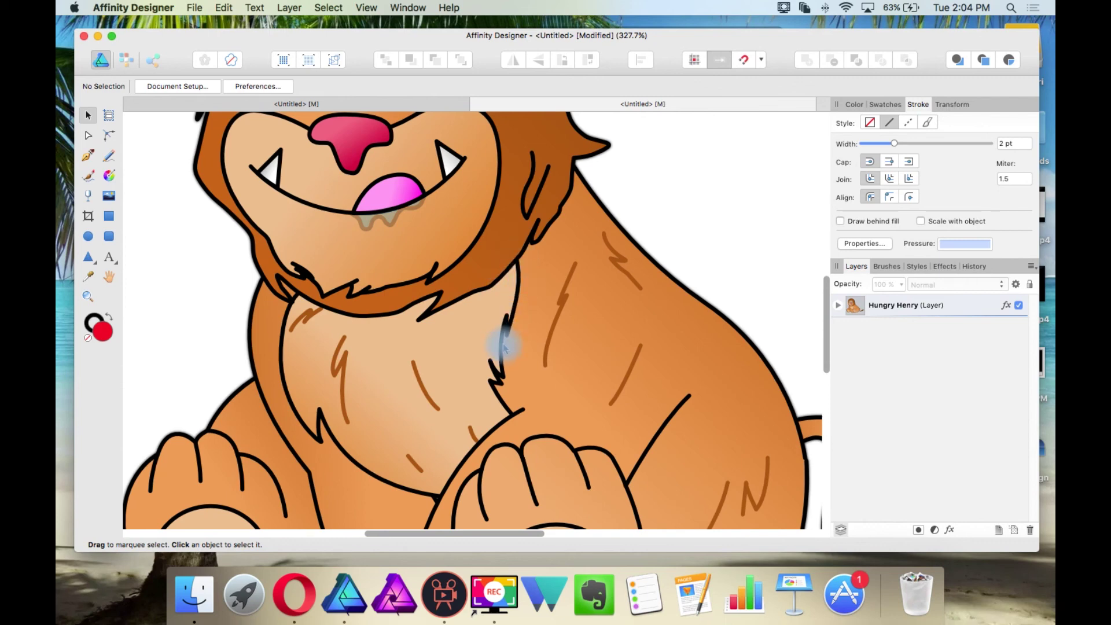
{"action": "left_click", "coordinate": [484, 313]}
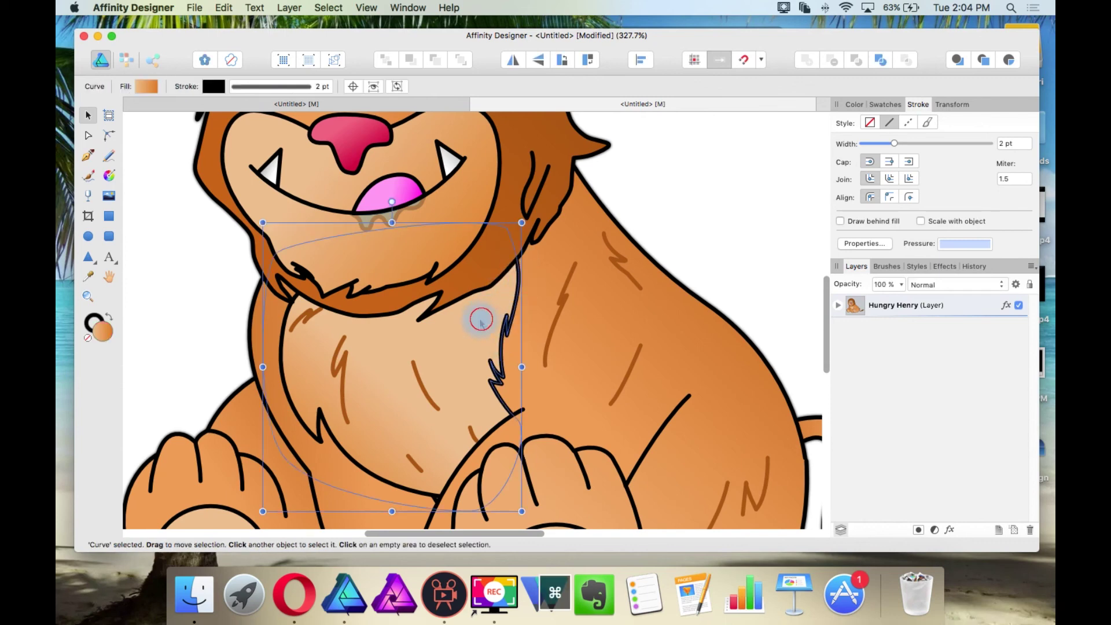
{"action": "left_click_drag", "start_coordinate": [481, 319], "coordinate": [430, 325]}
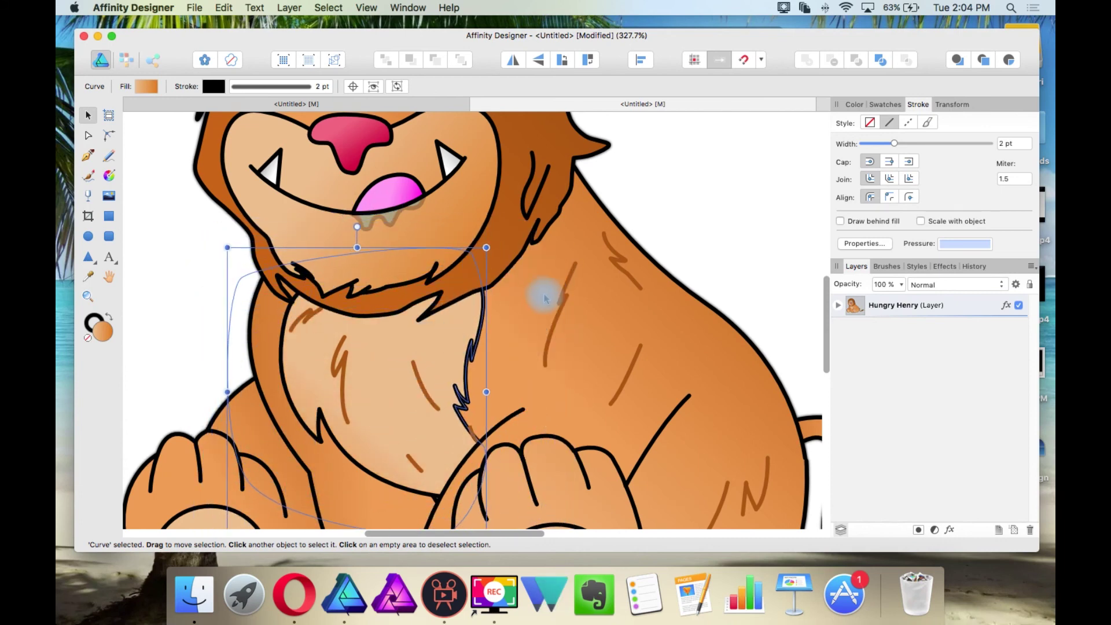
{"action": "key", "text": "super+z"}
{"action": "scroll", "coordinate": [540, 260], "scroll_direction": "down", "scroll_amount": 5}
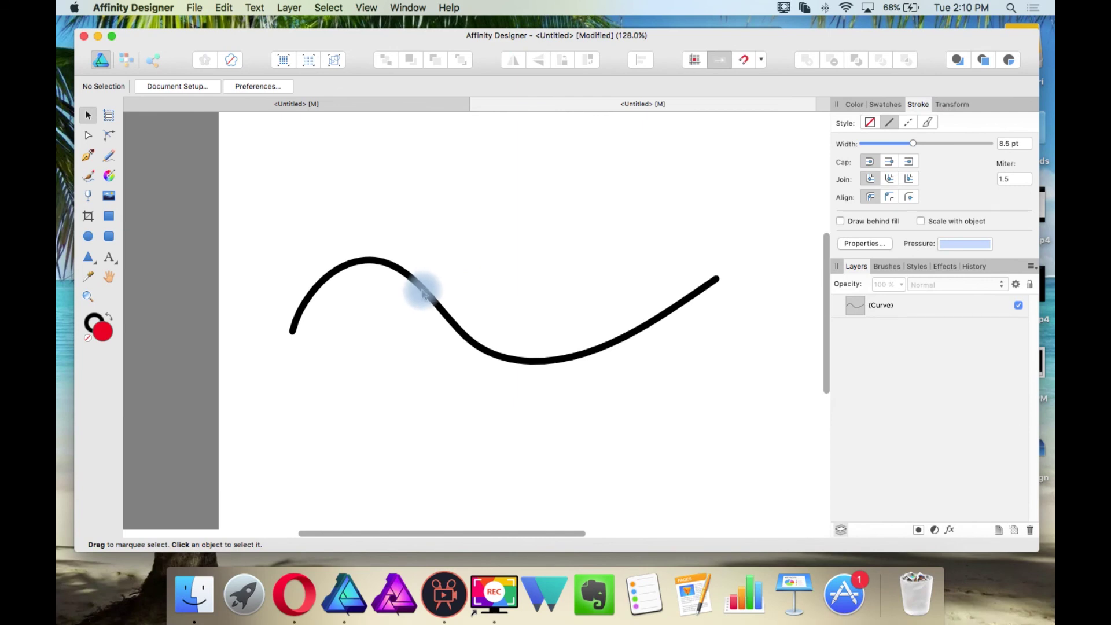
- Move the wave curve up and right and stretch it taller and wider, undoing a trial slant
{"action": "left_click", "coordinate": [424, 293]}
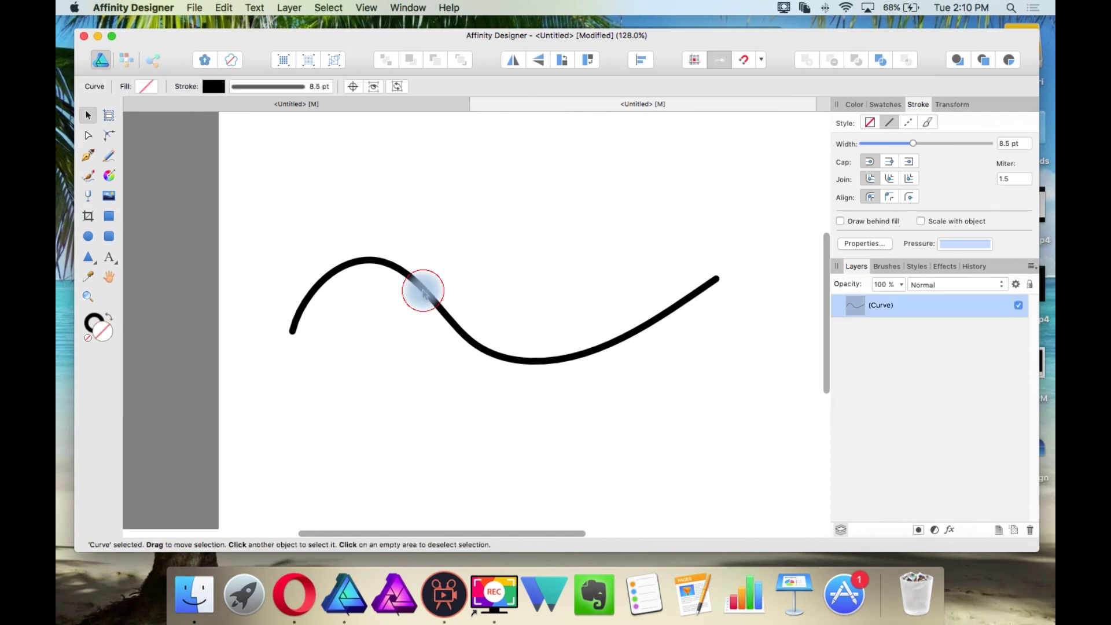
{"action": "left_click_drag", "start_coordinate": [424, 294], "coordinate": [441, 268]}
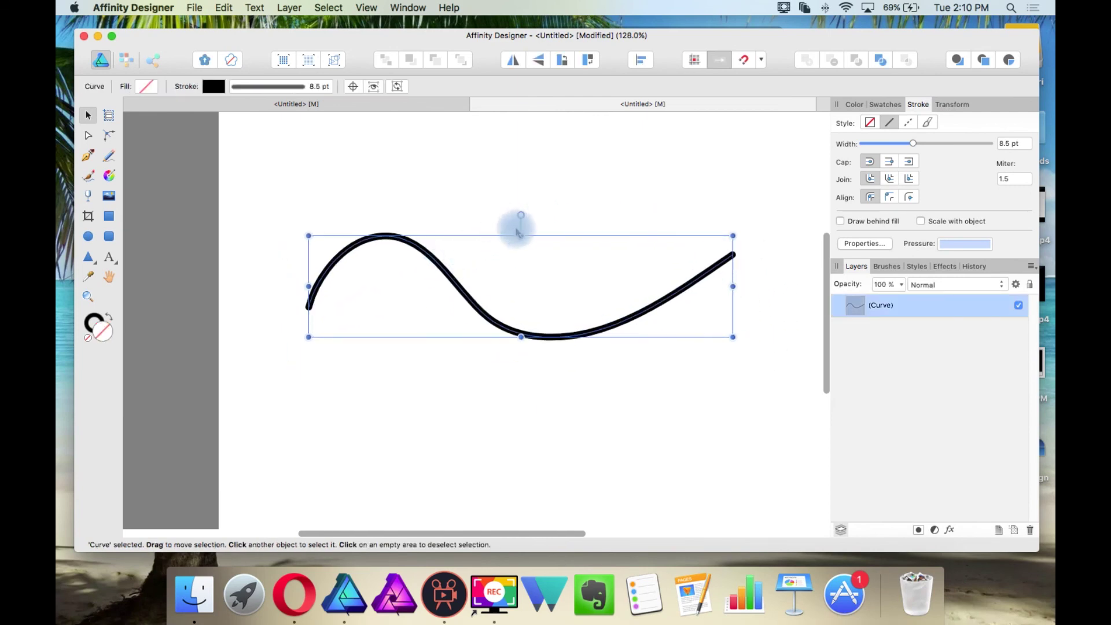
{"action": "left_click_drag", "start_coordinate": [733, 232], "coordinate": [729, 269]}
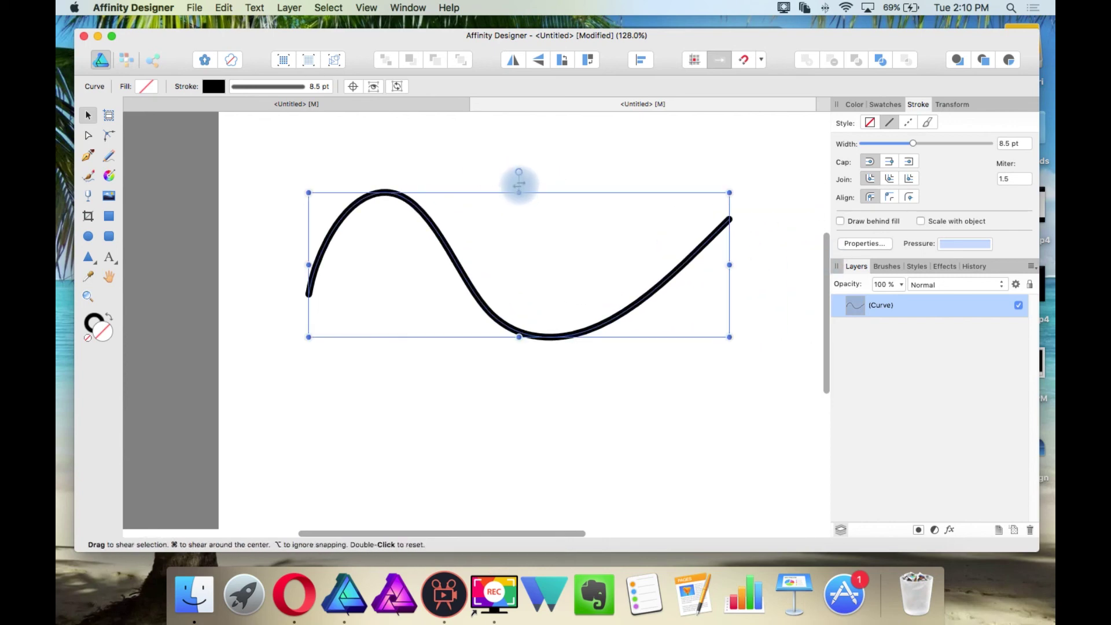
{"action": "left_click_drag", "start_coordinate": [516, 190], "coordinate": [466, 197]}
{"action": "key", "text": "super+z"}
{"action": "key", "text": "super+z"}
{"action": "key", "text": "super+z"}
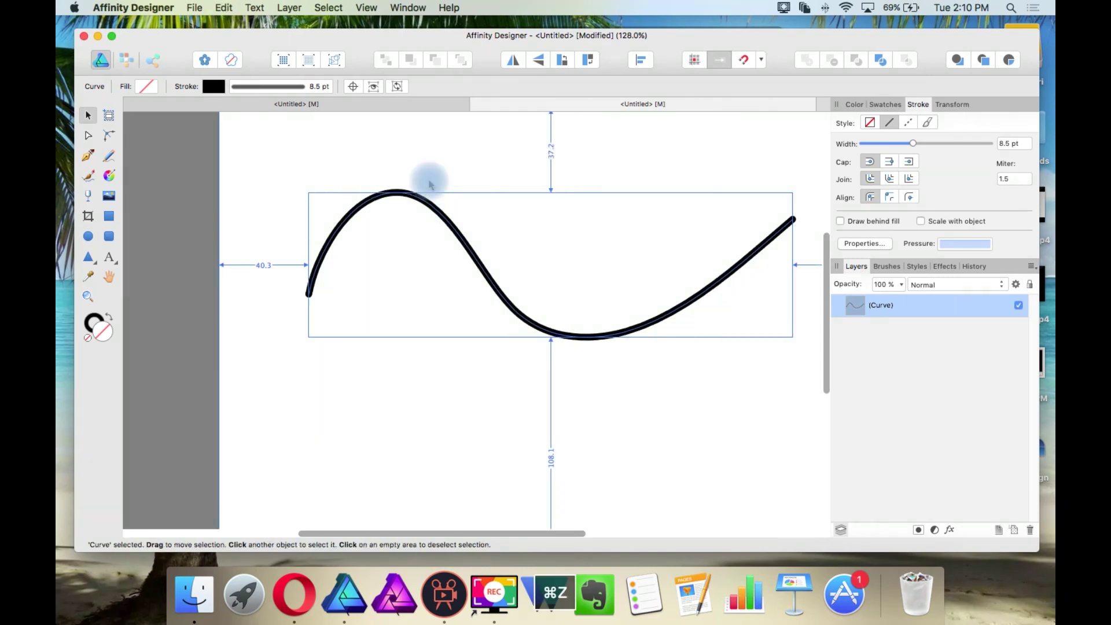
- Reshape the wave's hump by moving nodes and adding a new one, undoing the last change
{"action": "left_click", "coordinate": [88, 134]}
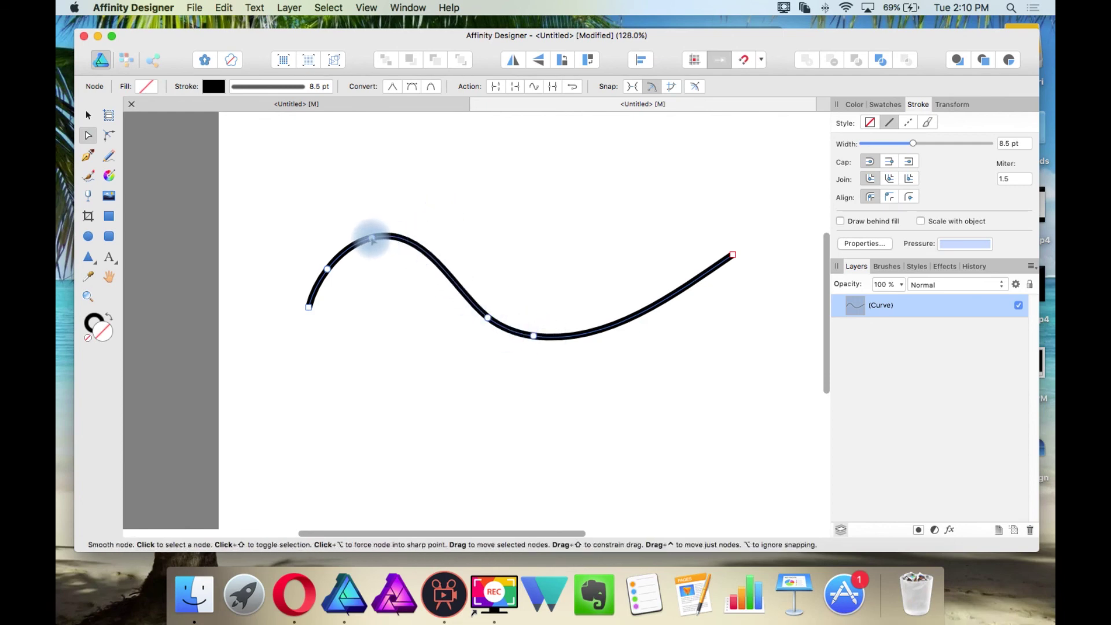
{"action": "mouse_move", "coordinate": [375, 235]}
{"action": "left_mouse_down"}
{"action": "mouse_move", "coordinate": [377, 209]}
{"action": "mouse_move", "coordinate": [351, 194]}
{"action": "mouse_move", "coordinate": [394, 251]}
{"action": "mouse_move", "coordinate": [350, 213]}
{"action": "mouse_move", "coordinate": [398, 217]}
{"action": "mouse_move", "coordinate": [385, 235]}
{"action": "left_mouse_up"}
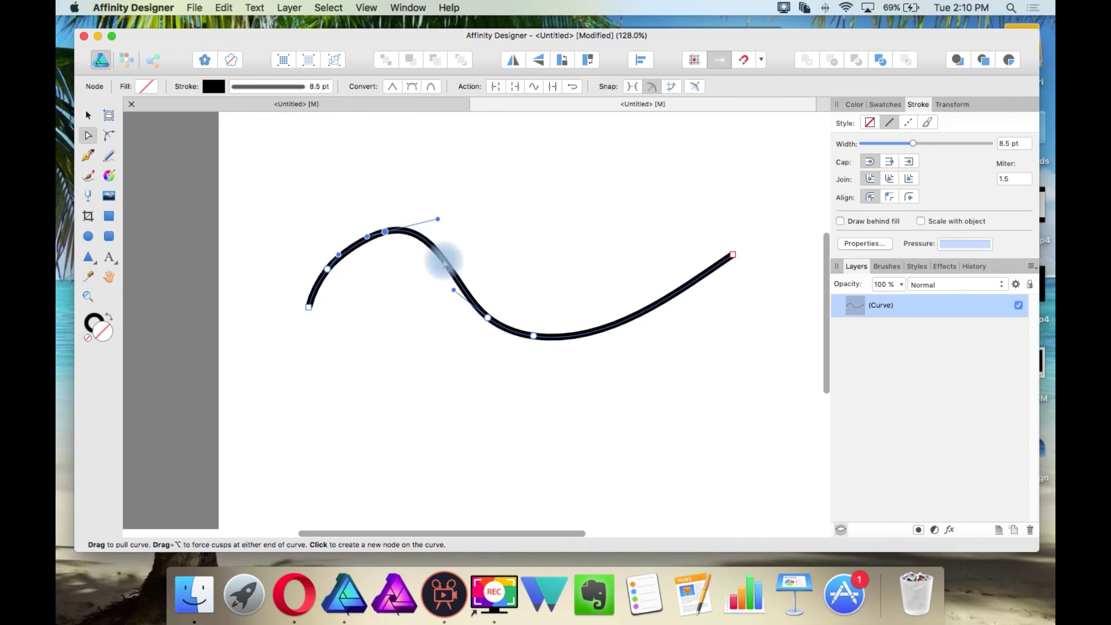
{"action": "left_click", "coordinate": [443, 262]}
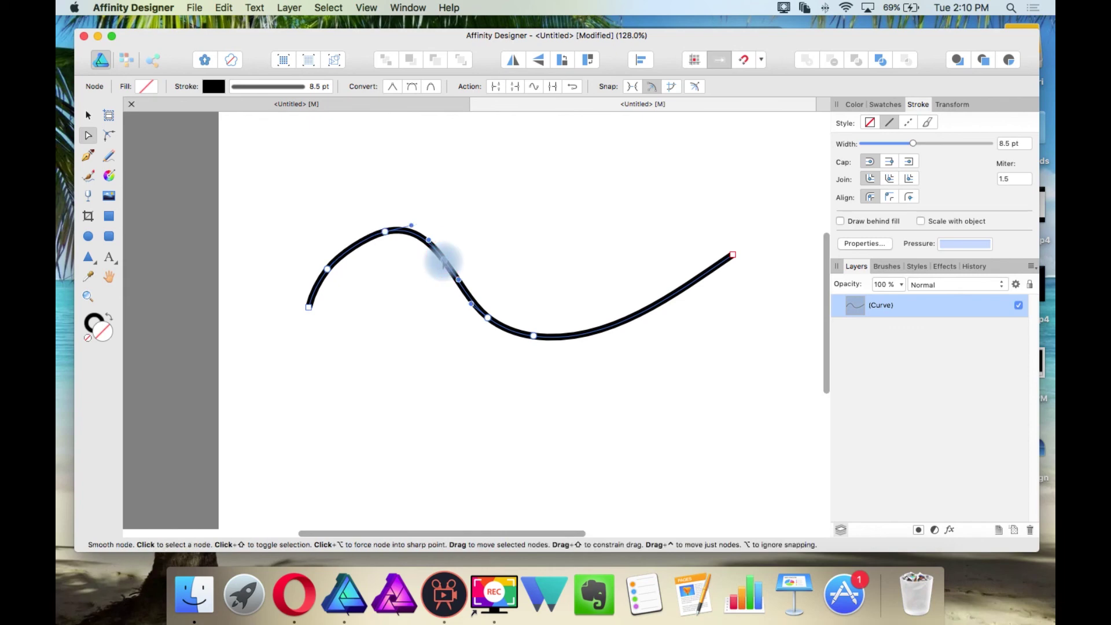
{"action": "left_click_drag", "start_coordinate": [443, 261], "coordinate": [440, 252]}
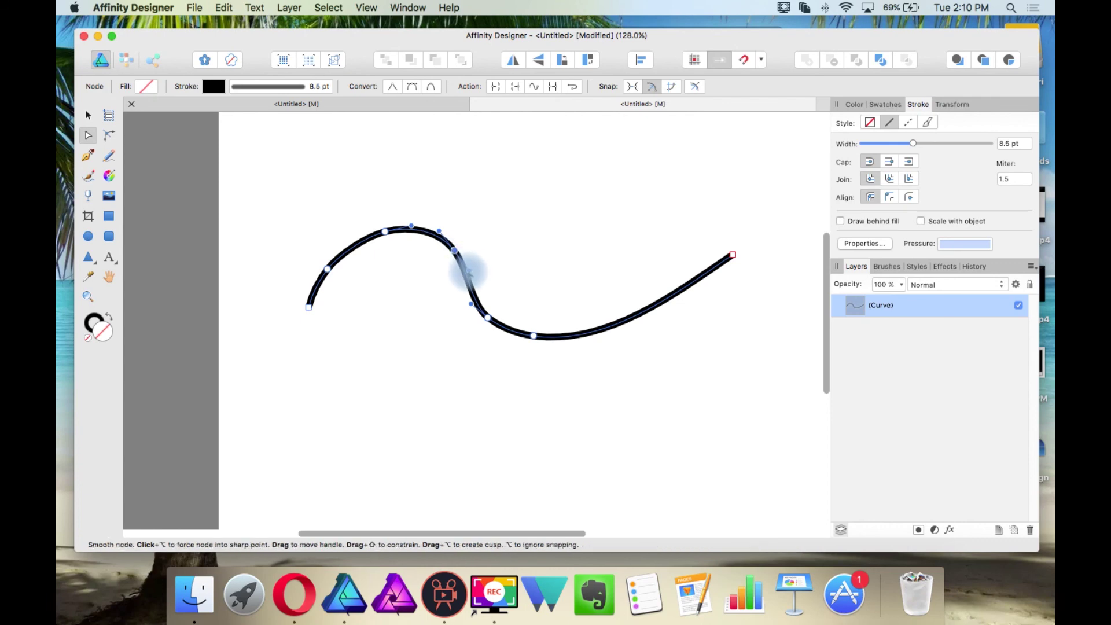
{"action": "mouse_move", "coordinate": [479, 269]}
{"action": "left_mouse_down"}
{"action": "mouse_move", "coordinate": [493, 251]}
{"action": "mouse_move", "coordinate": [454, 274]}
{"action": "mouse_move", "coordinate": [492, 262]}
{"action": "left_mouse_up"}
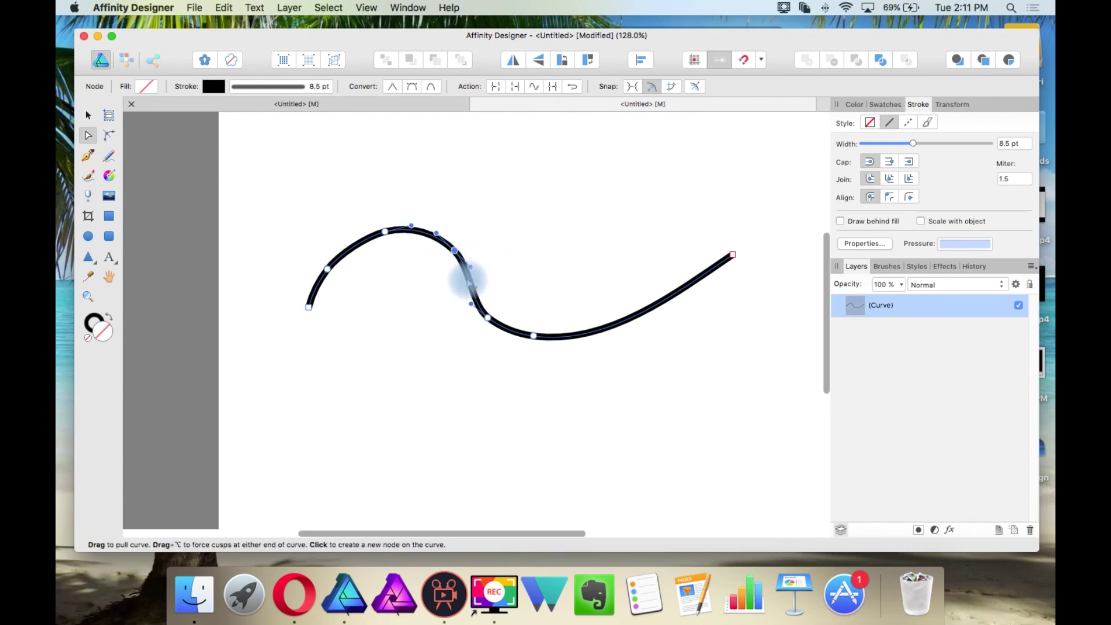
{"action": "mouse_move", "coordinate": [469, 279]}
{"action": "left_mouse_down"}
{"action": "mouse_move", "coordinate": [479, 258]}
{"action": "mouse_move", "coordinate": [454, 268]}
{"action": "mouse_move", "coordinate": [484, 268]}
{"action": "mouse_move", "coordinate": [471, 279]}
{"action": "left_mouse_up"}
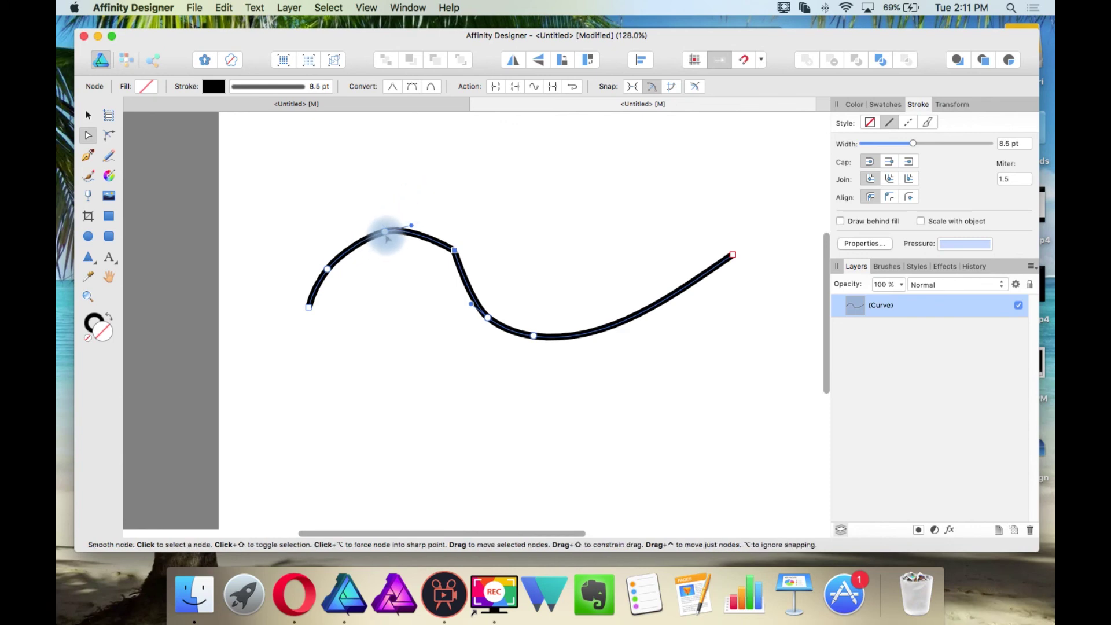
{"action": "key", "text": "super+z"}
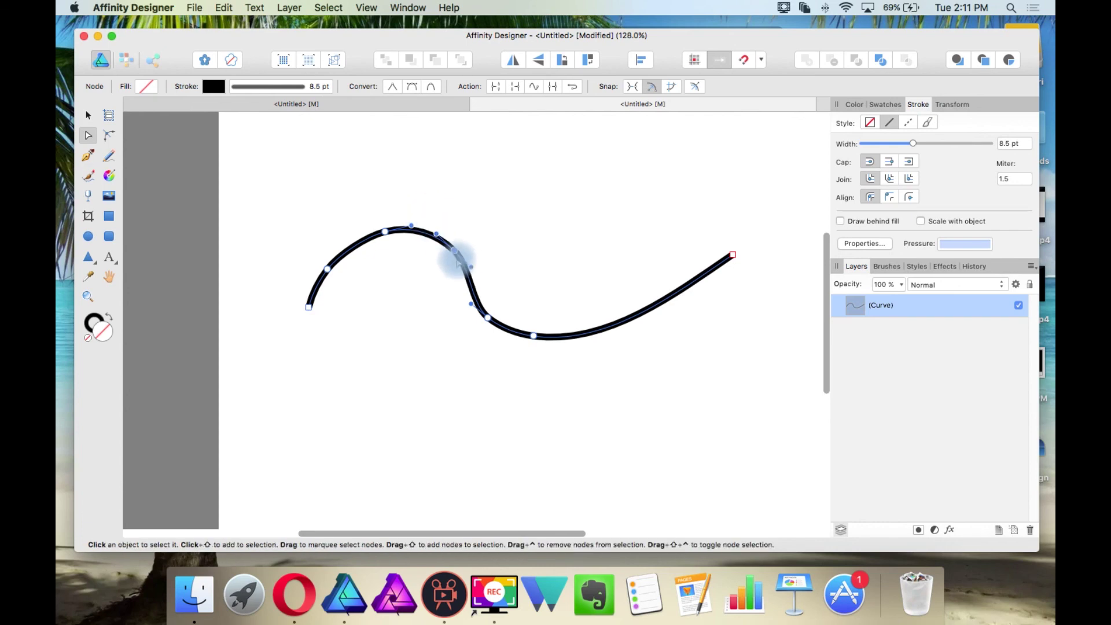
- Select the curve's upper nodes together and shift them right to flatten the upper arc
{"action": "left_click_drag", "start_coordinate": [290, 171], "coordinate": [498, 285]}
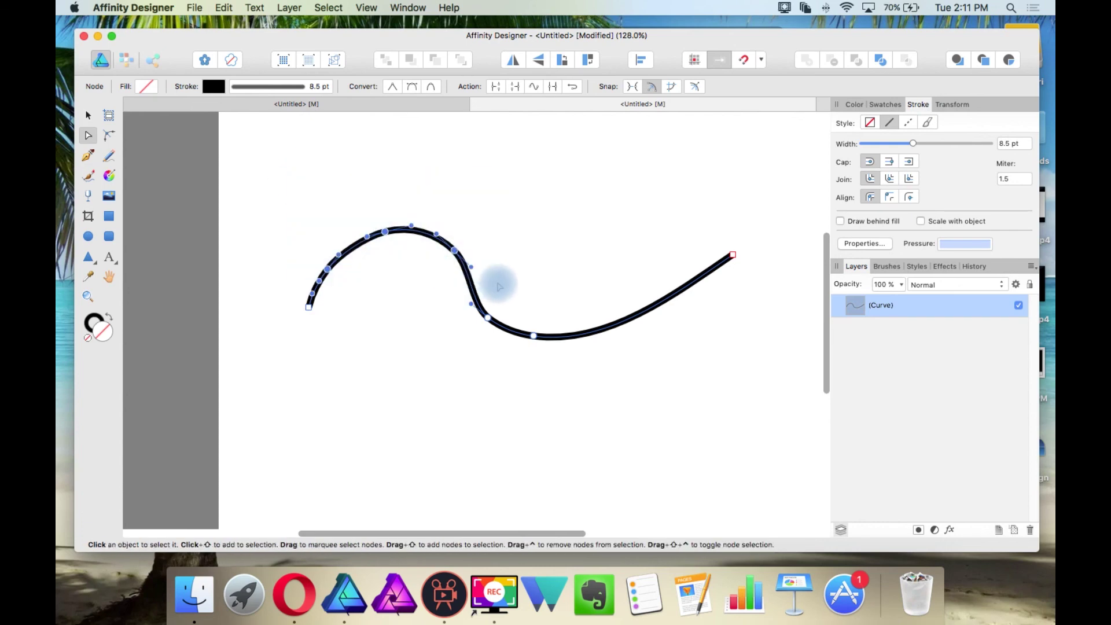
{"action": "mouse_move", "coordinate": [384, 231]}
{"action": "left_mouse_down"}
{"action": "mouse_move", "coordinate": [366, 186]}
{"action": "mouse_move", "coordinate": [421, 231]}
{"action": "mouse_move", "coordinate": [335, 218]}
{"action": "mouse_move", "coordinate": [389, 216]}
{"action": "mouse_move", "coordinate": [392, 231]}
{"action": "left_mouse_up"}
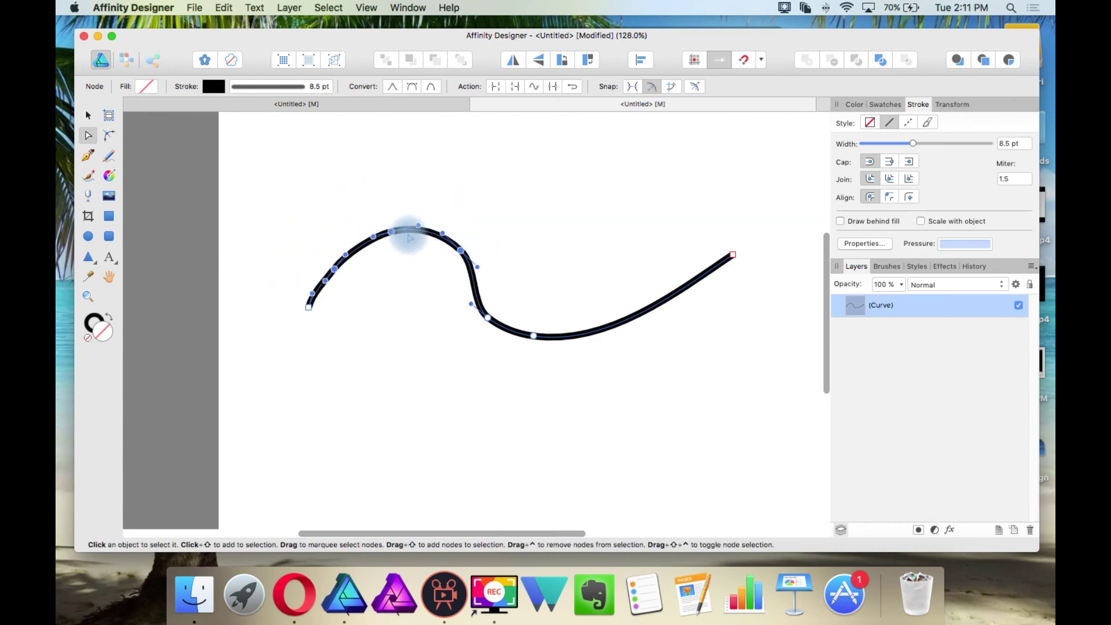
{"action": "left_click", "coordinate": [953, 104]}
- Rotate the selected nodes in the Transform panel, then reselect the whole wave for node editing
{"action": "left_click", "coordinate": [927, 163]}
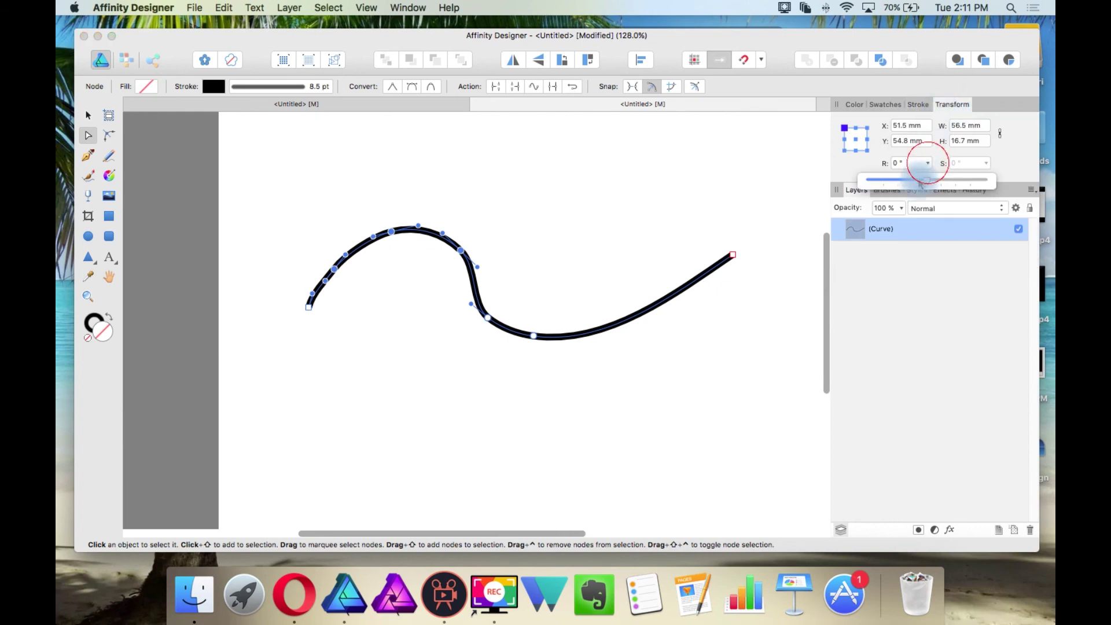
{"action": "mouse_move", "coordinate": [926, 180]}
{"action": "left_mouse_down"}
{"action": "mouse_move", "coordinate": [908, 180]}
{"action": "mouse_move", "coordinate": [931, 180]}
{"action": "left_mouse_up"}
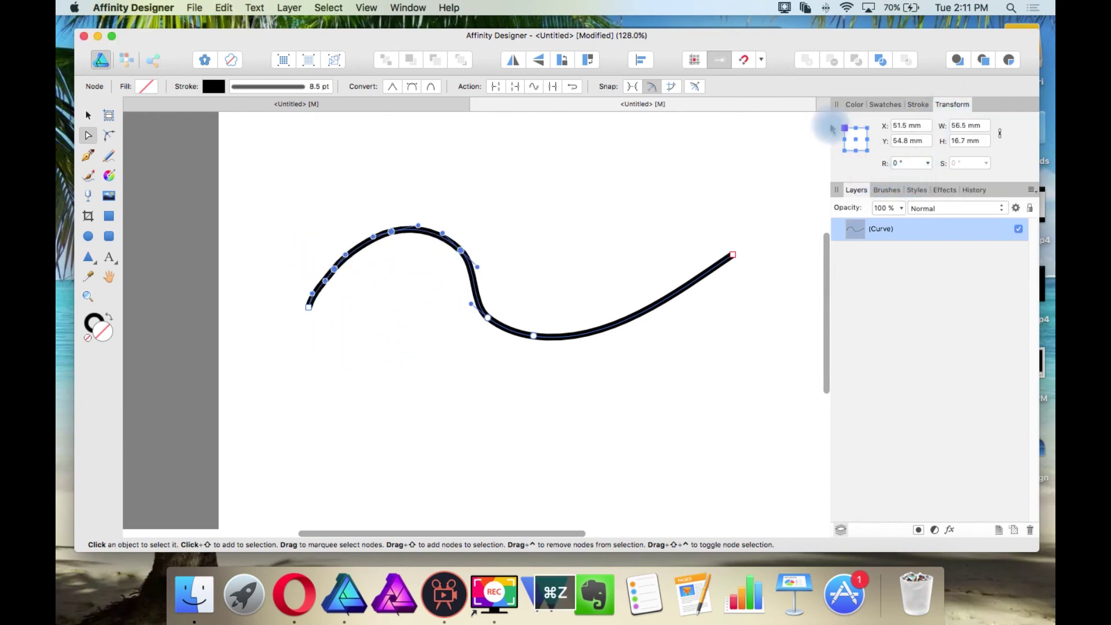
{"action": "left_click", "coordinate": [88, 115]}
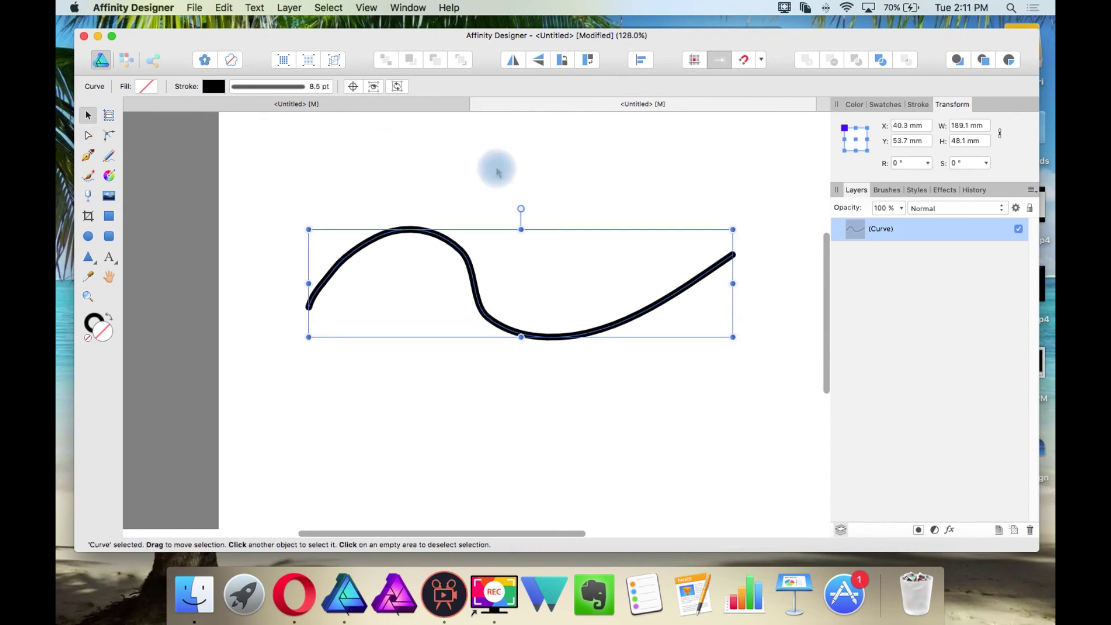
{"action": "left_click", "coordinate": [454, 272]}
{"action": "left_click", "coordinate": [462, 253]}
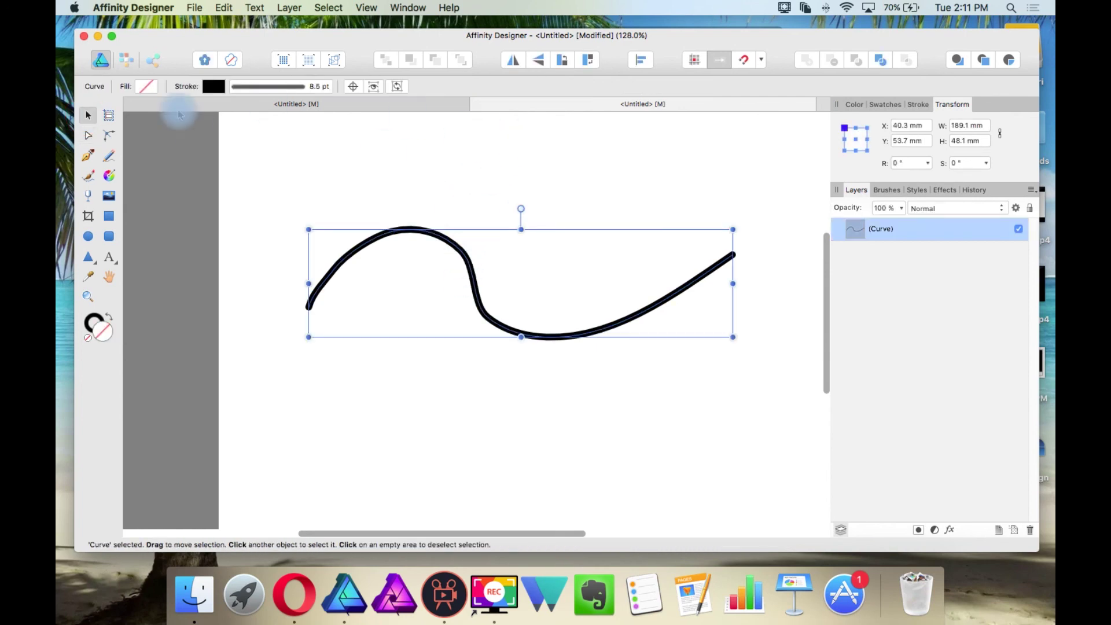
{"action": "left_click", "coordinate": [88, 135]}
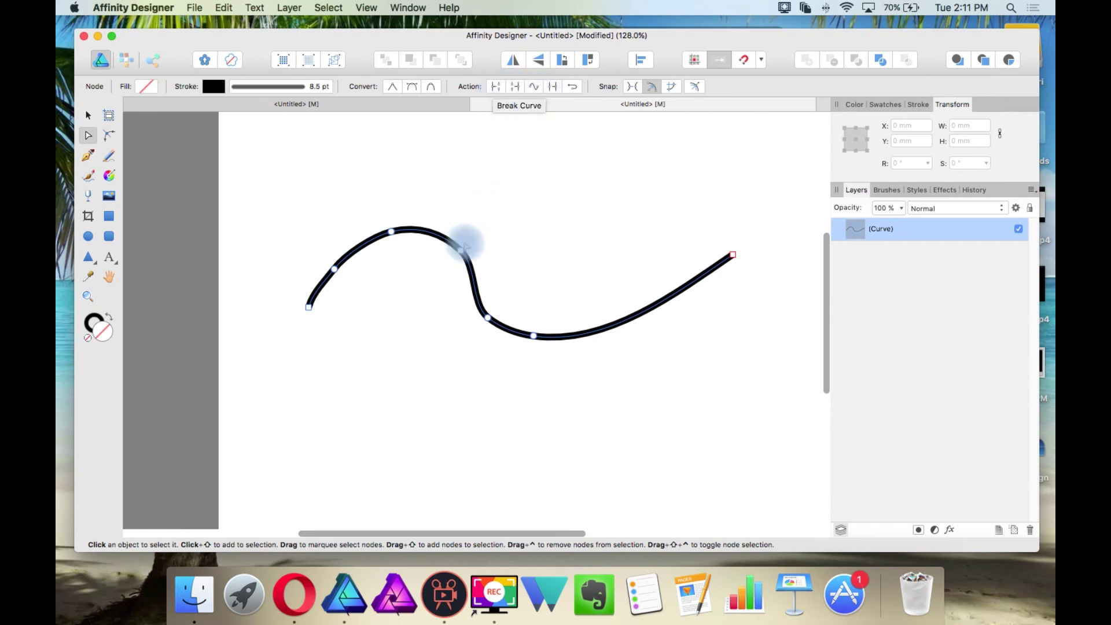
- Split the curve at a hump node with Break Curve, then undo the split
{"action": "left_click", "coordinate": [461, 251]}
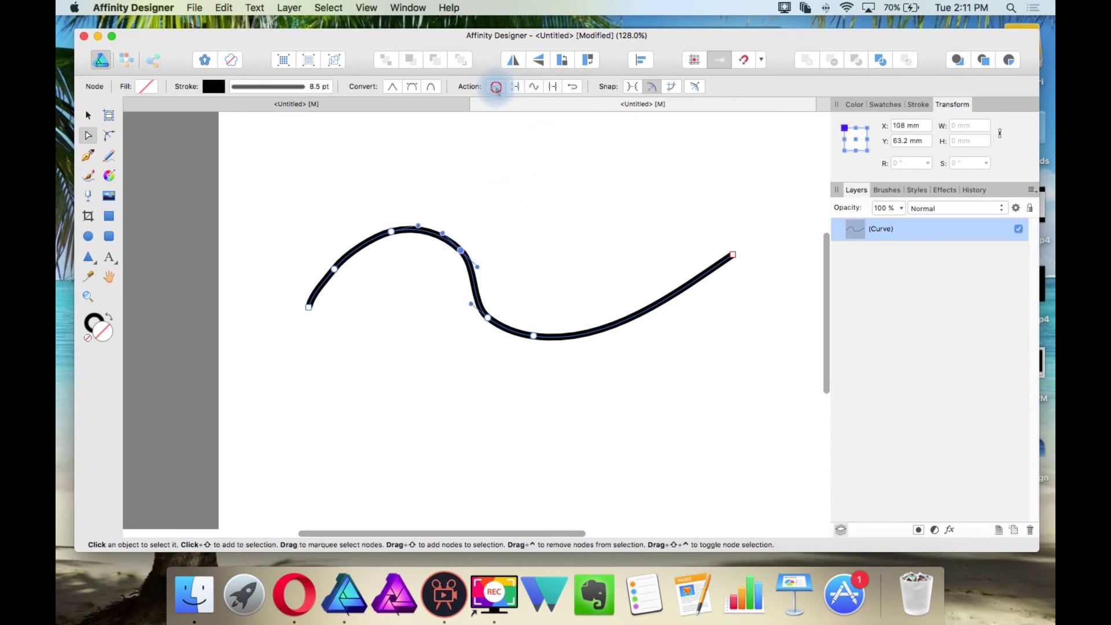
{"action": "left_click", "coordinate": [496, 88]}
{"action": "left_click", "coordinate": [410, 131]}
{"action": "left_click", "coordinate": [88, 115]}
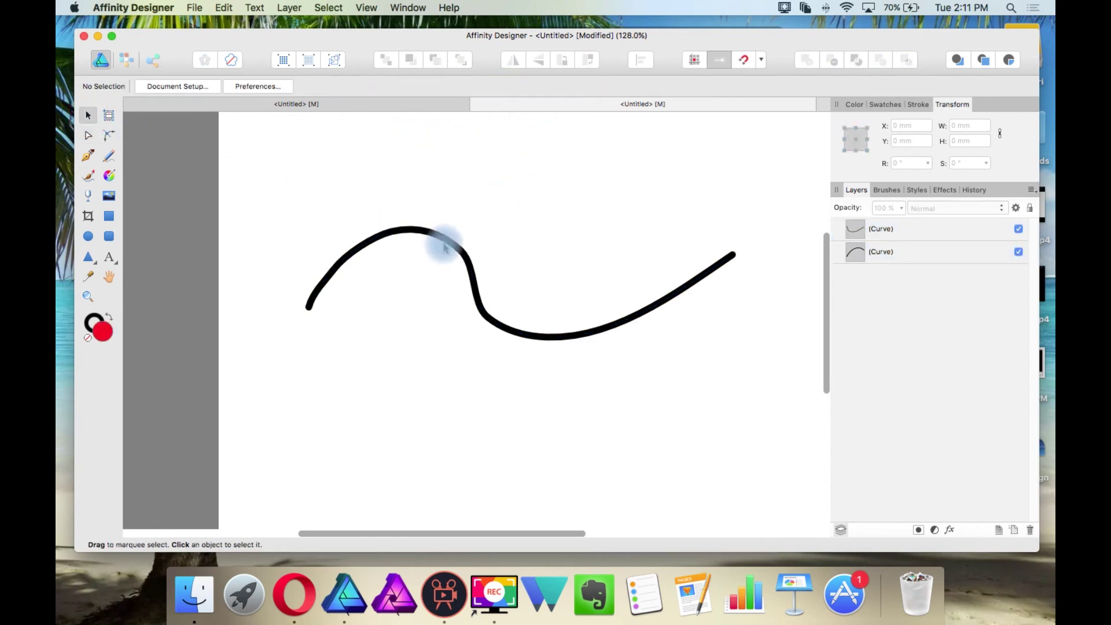
{"action": "left_click", "coordinate": [424, 234]}
{"action": "key", "text": "super+z"}
{"action": "key", "text": "super+z"}
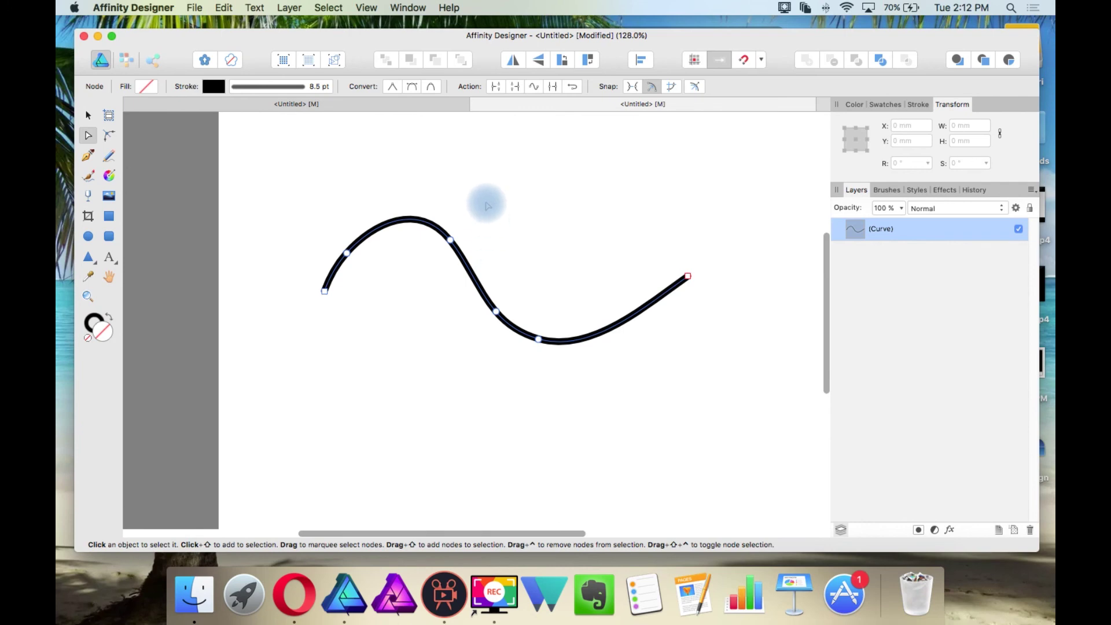
- Try Close Curve and bend the closing segment, then undo both to keep the curve open
{"action": "left_click", "coordinate": [517, 88]}
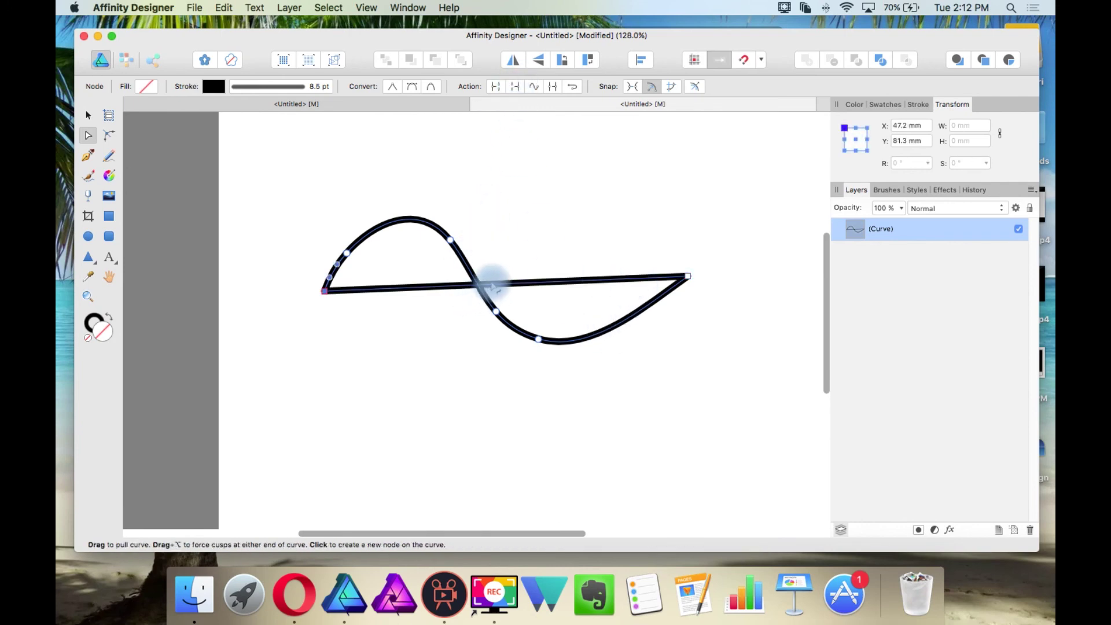
{"action": "left_click_drag", "start_coordinate": [492, 285], "coordinate": [527, 413]}
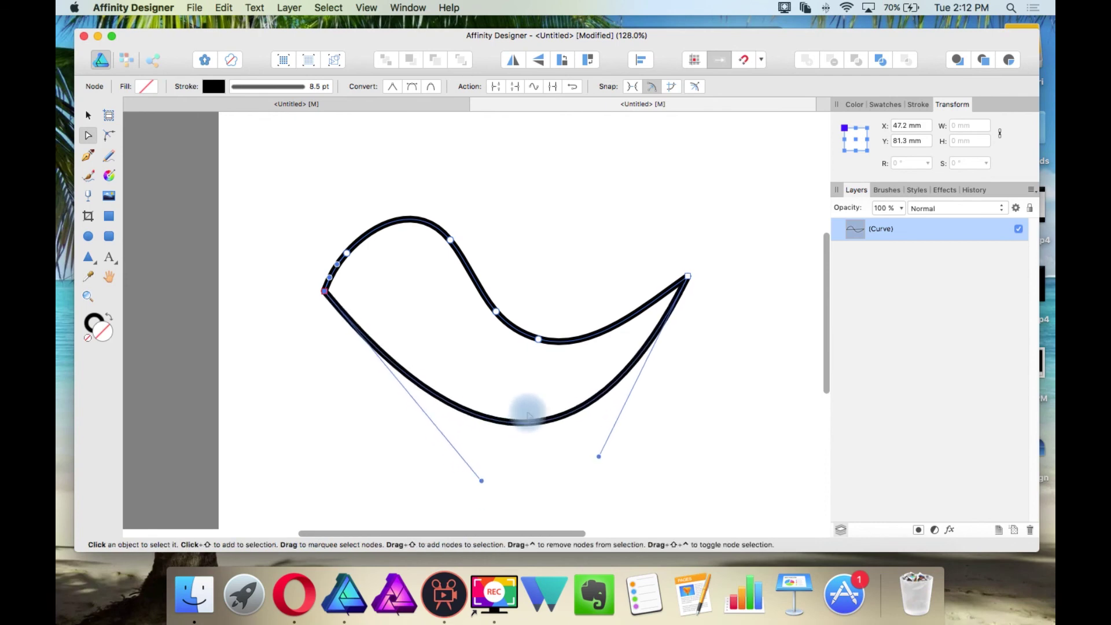
{"action": "key", "text": "super+z"}
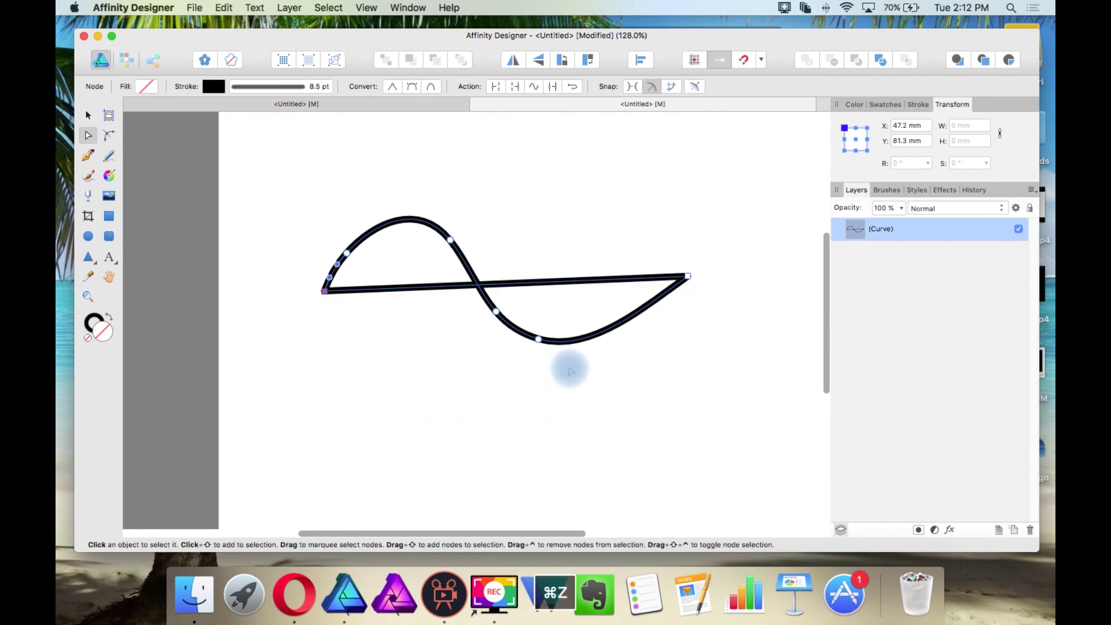
{"action": "key", "text": "super+z"}
{"action": "left_click", "coordinate": [546, 181]}
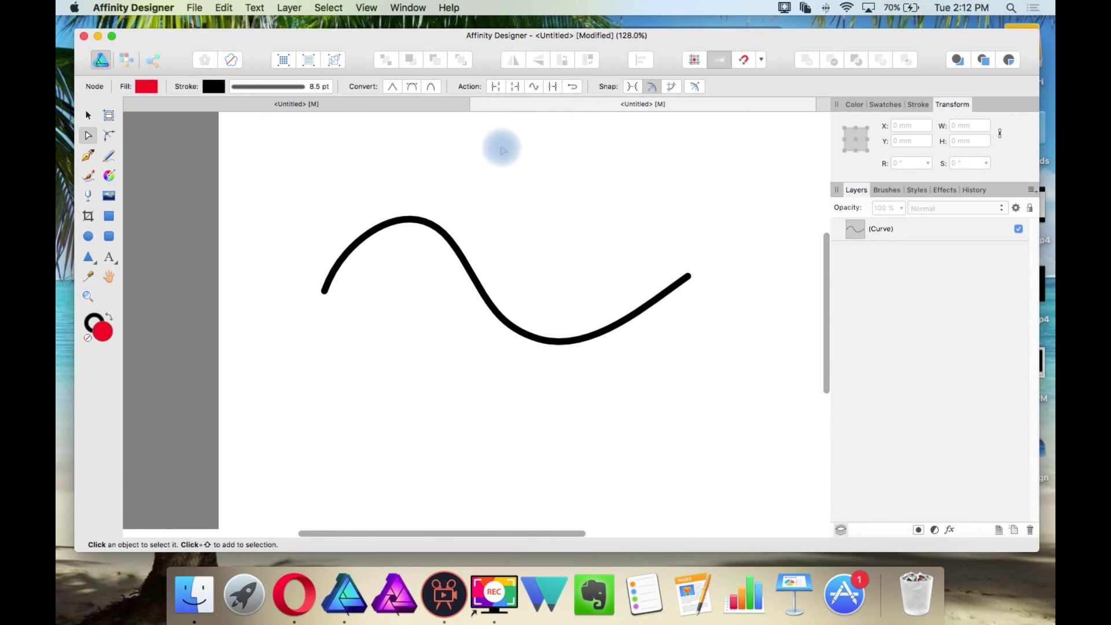
- Draw a U-shaped freehand stroke below the wave, join it with the wave, then undo the join
{"action": "left_click", "coordinate": [109, 155]}
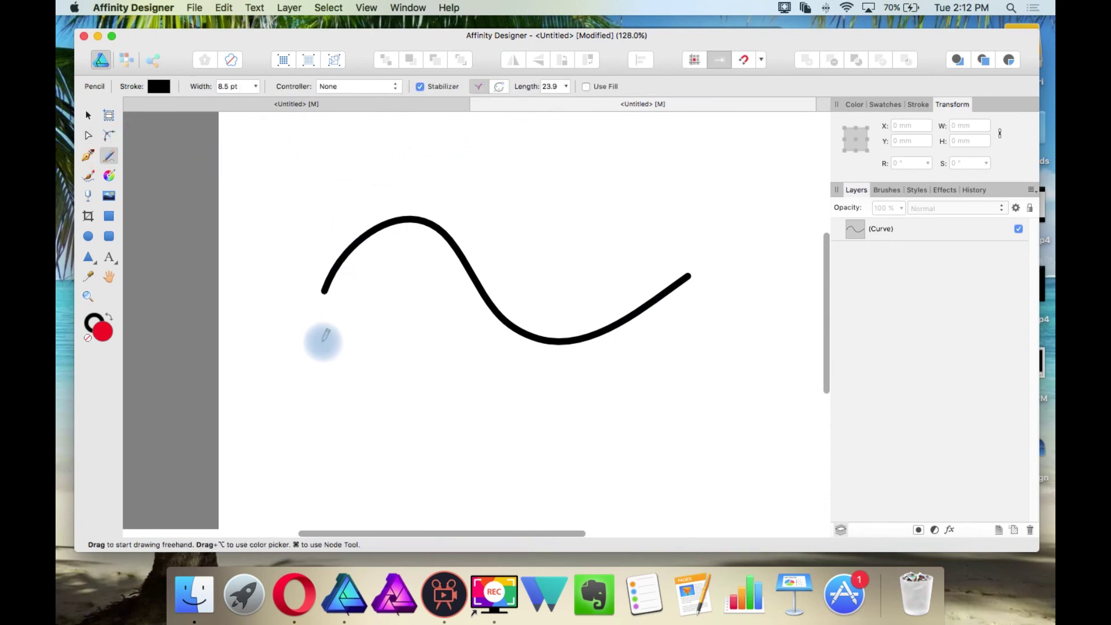
{"action": "mouse_move", "coordinate": [320, 354]}
{"action": "left_mouse_down"}
{"action": "mouse_move", "coordinate": [333, 409]}
{"action": "mouse_move", "coordinate": [360, 447]}
{"action": "mouse_move", "coordinate": [422, 469]}
{"action": "mouse_move", "coordinate": [560, 472]}
{"action": "mouse_move", "coordinate": [629, 456]}
{"action": "mouse_move", "coordinate": [703, 399]}
{"action": "left_mouse_up"}
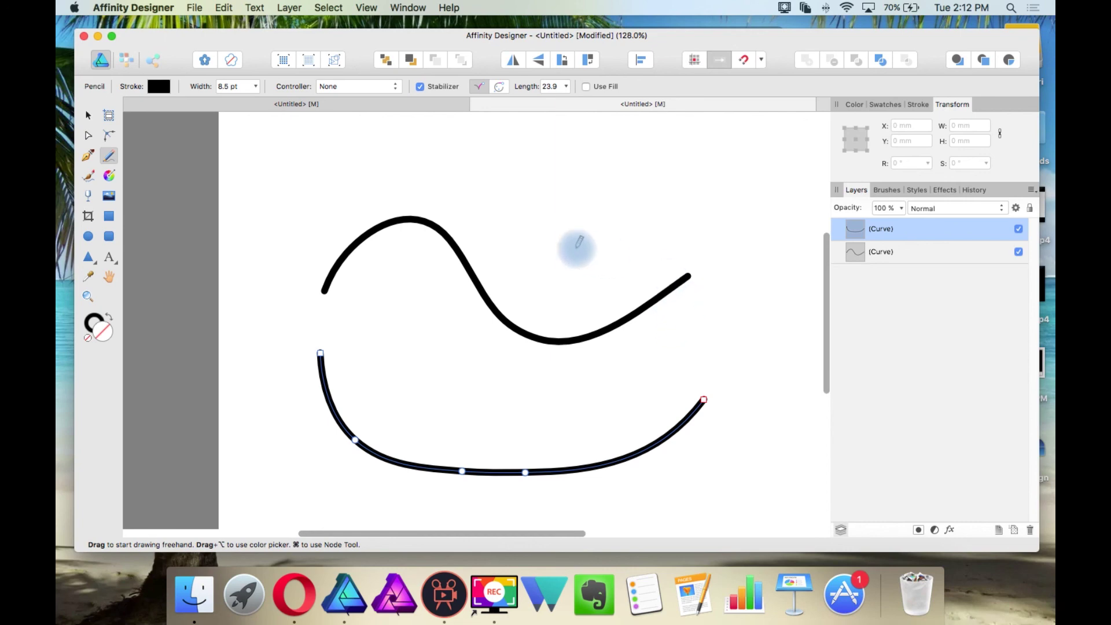
{"action": "left_click", "coordinate": [87, 115]}
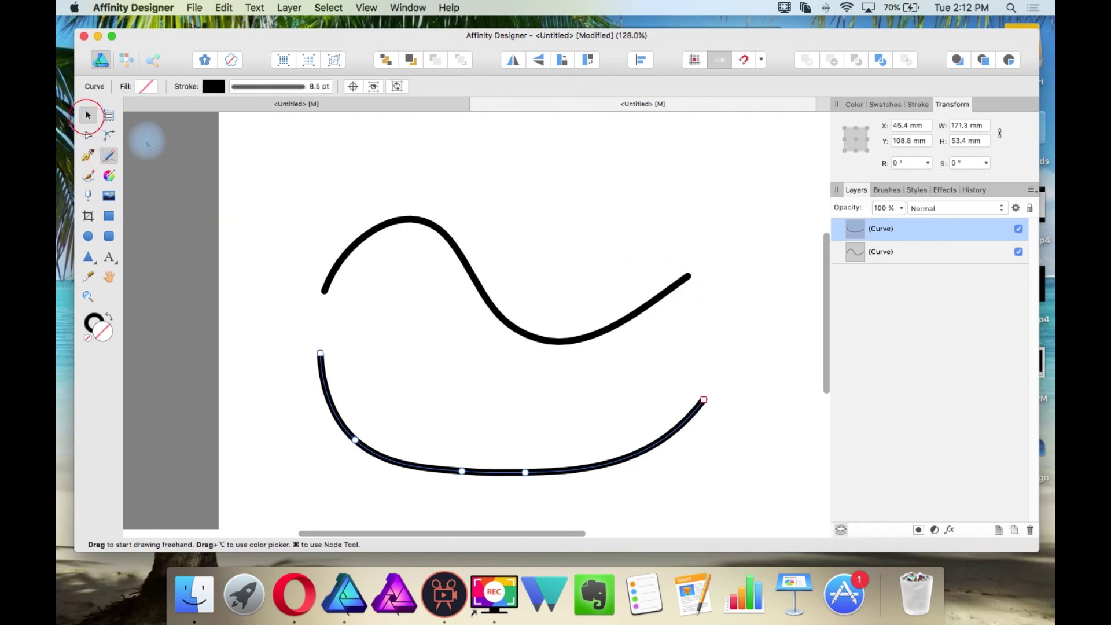
{"action": "left_click", "coordinate": [478, 287], "text": "shift"}
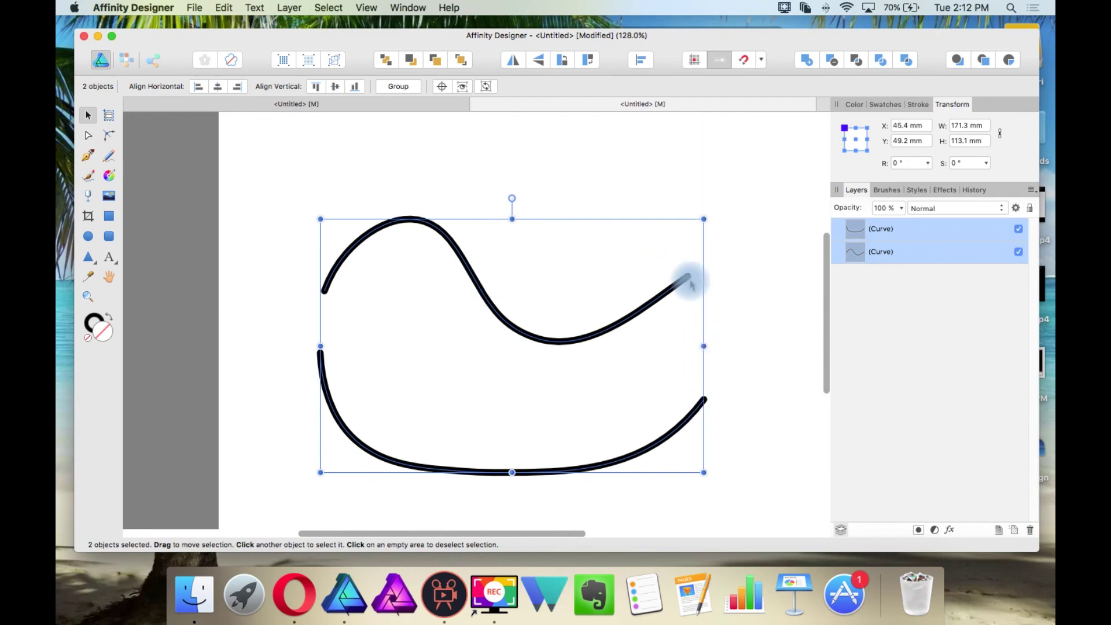
{"action": "left_click", "coordinate": [88, 134]}
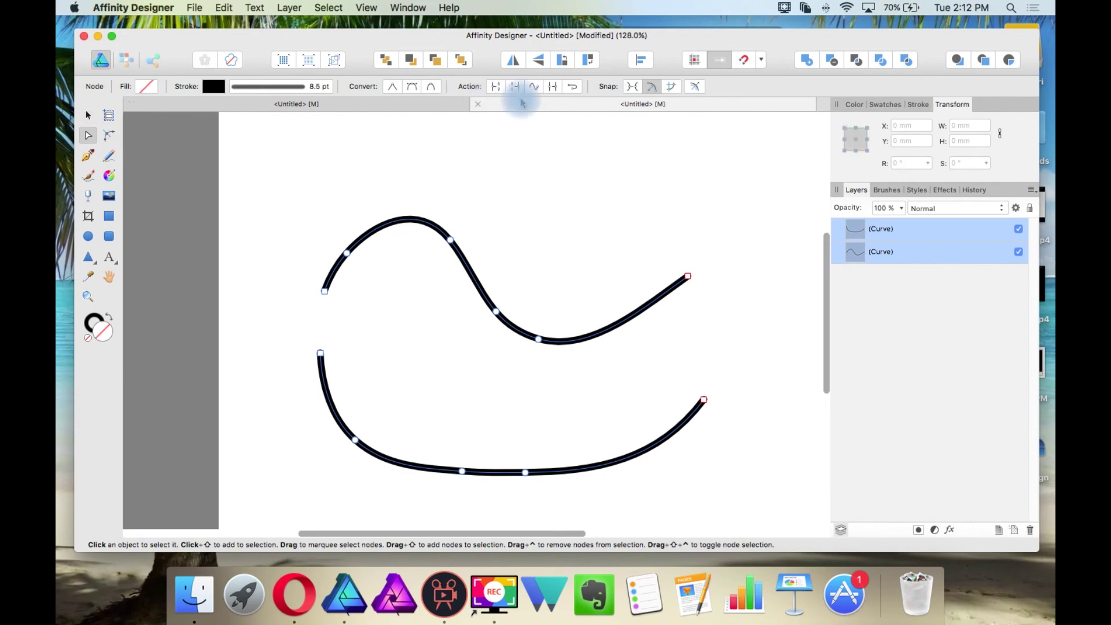
{"action": "left_click", "coordinate": [551, 87]}
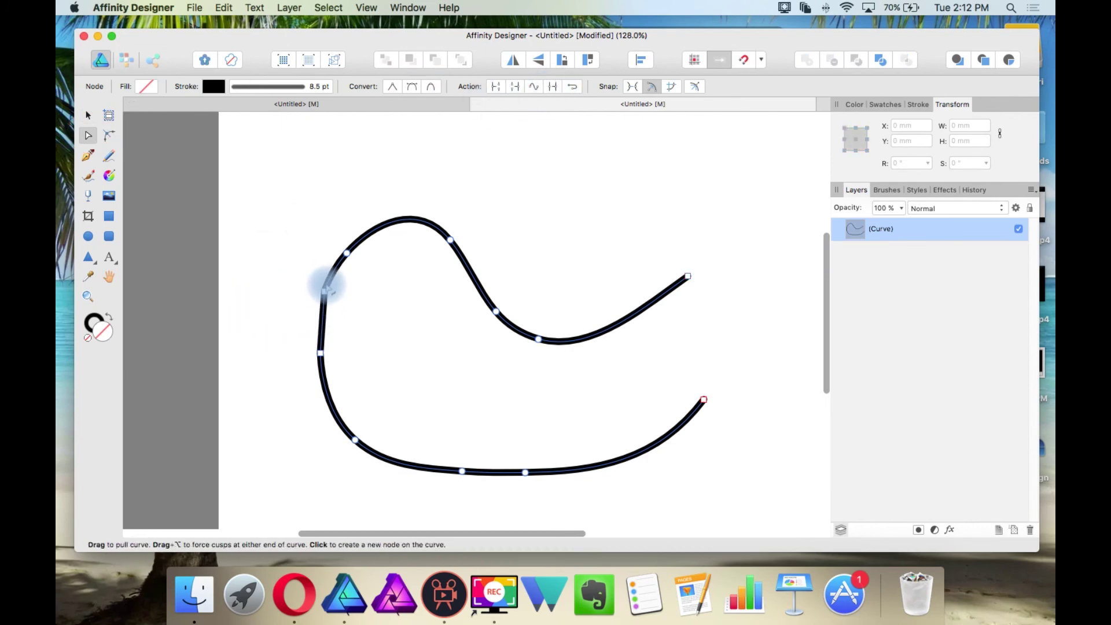
{"action": "key", "text": "super+z"}
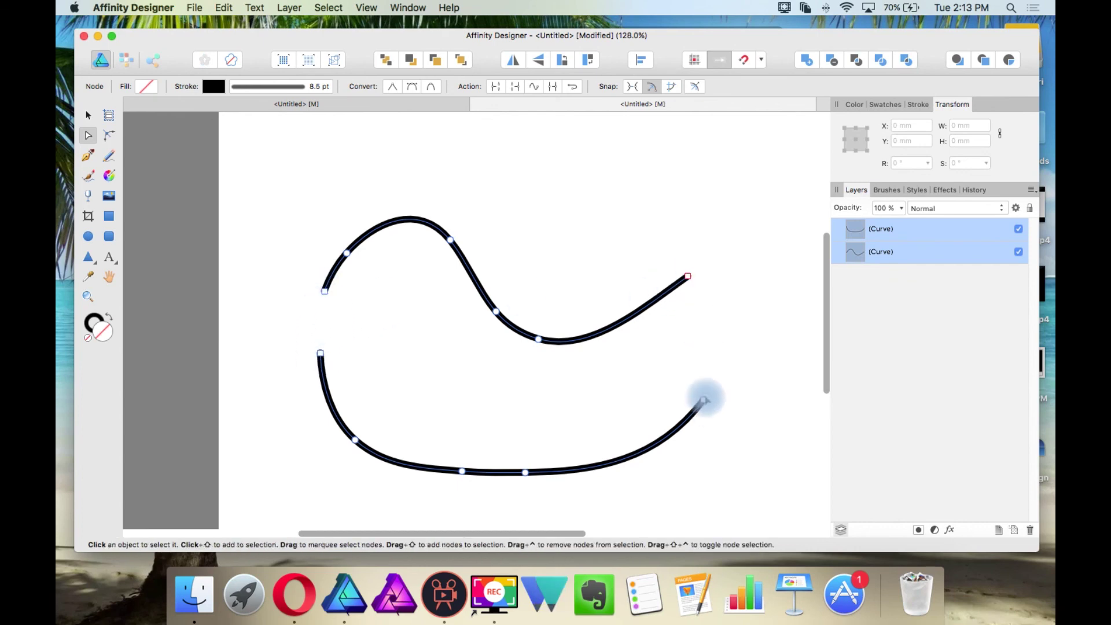
- Remove both curves so the page is empty
{"action": "left_click", "coordinate": [454, 208]}
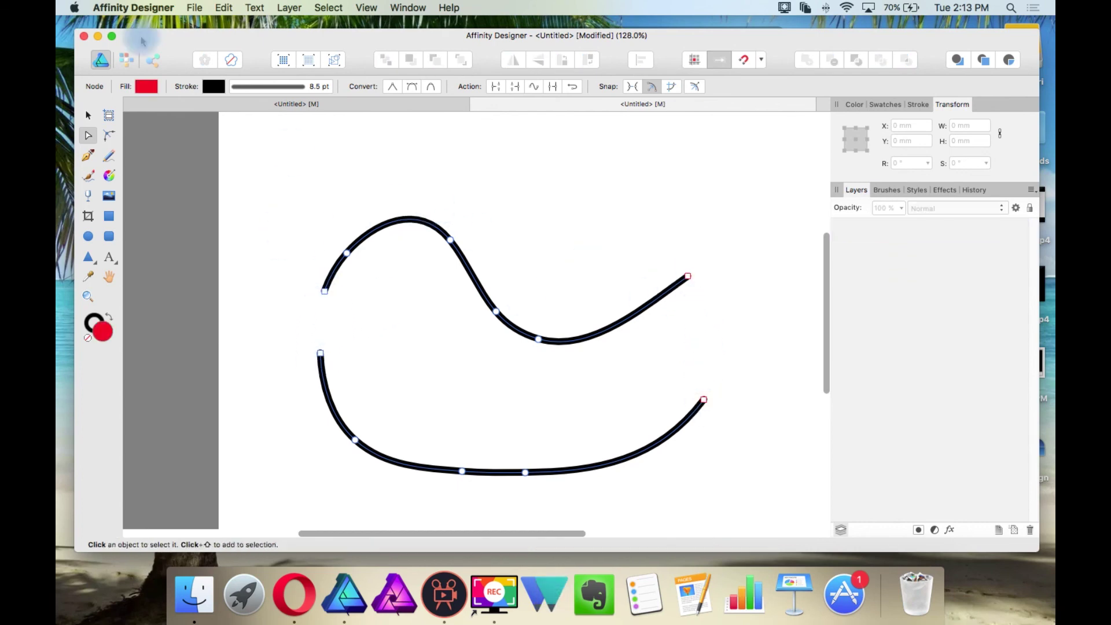
{"action": "left_click", "coordinate": [88, 115]}
{"action": "key", "text": "super+z"}
- Draw freehand curves and join all four into a single blob shape with Join Curves
{"action": "left_click", "coordinate": [109, 154]}
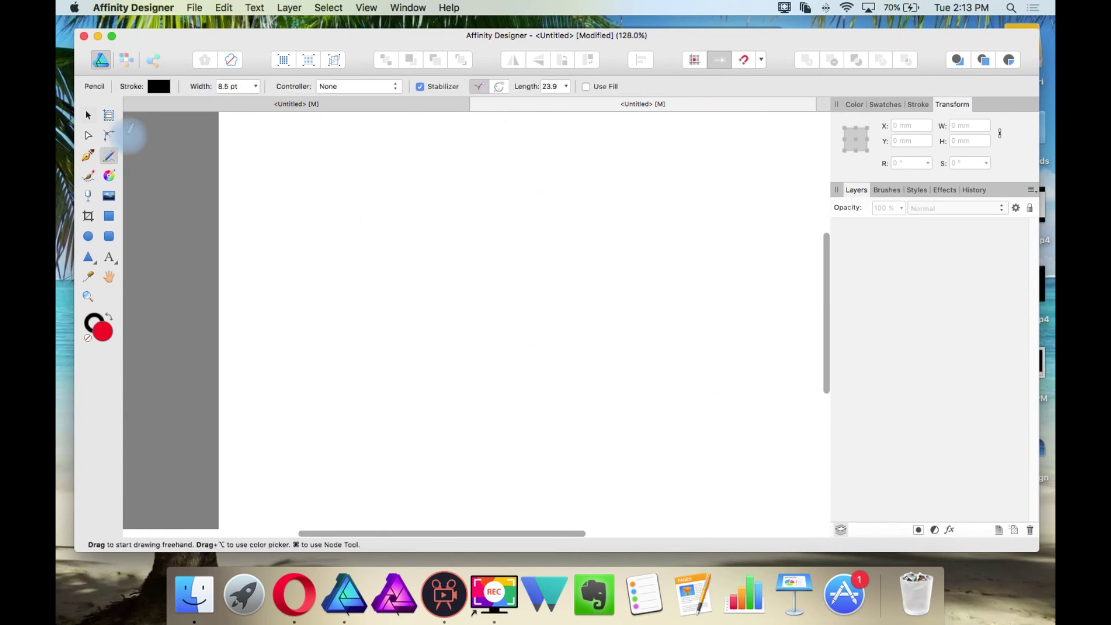
{"action": "mouse_move", "coordinate": [304, 315]}
{"action": "left_mouse_down"}
{"action": "mouse_move", "coordinate": [295, 297]}
{"action": "mouse_move", "coordinate": [312, 276]}
{"action": "mouse_move", "coordinate": [391, 268]}
{"action": "mouse_move", "coordinate": [547, 202]}
{"action": "mouse_move", "coordinate": [607, 361]}
{"action": "mouse_move", "coordinate": [645, 355]}
{"action": "mouse_move", "coordinate": [651, 441]}
{"action": "mouse_move", "coordinate": [376, 446]}
{"action": "mouse_move", "coordinate": [385, 426]}
{"action": "mouse_move", "coordinate": [290, 456]}
{"action": "mouse_move", "coordinate": [278, 359]}
{"action": "mouse_move", "coordinate": [329, 244]}
{"action": "left_mouse_up"}
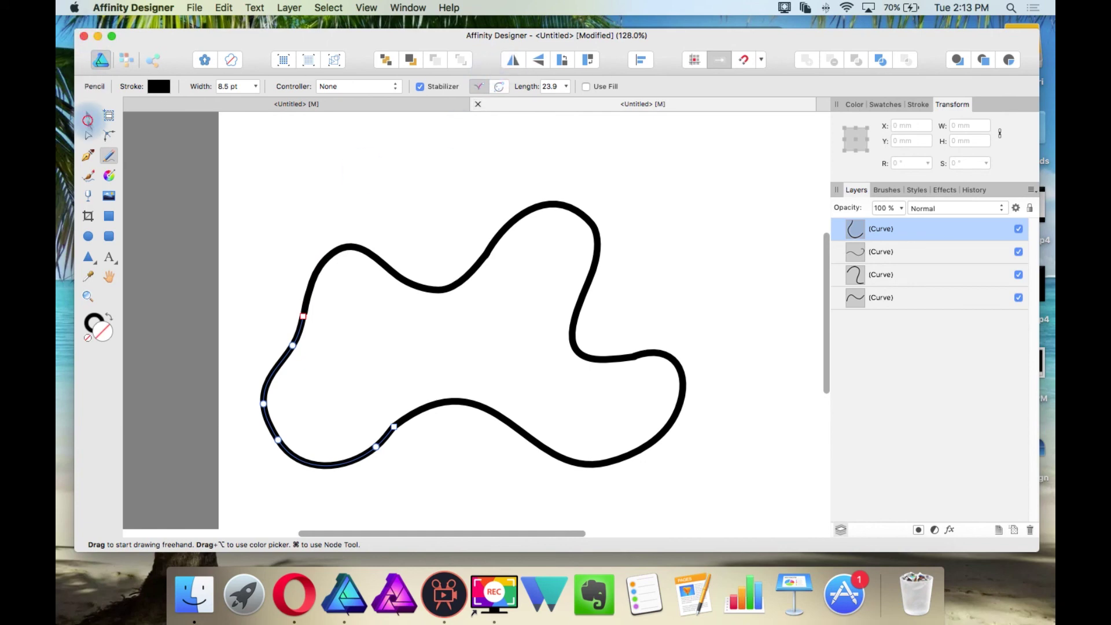
{"action": "left_click", "coordinate": [88, 115]}
{"action": "left_click_drag", "start_coordinate": [225, 132], "coordinate": [782, 513]}
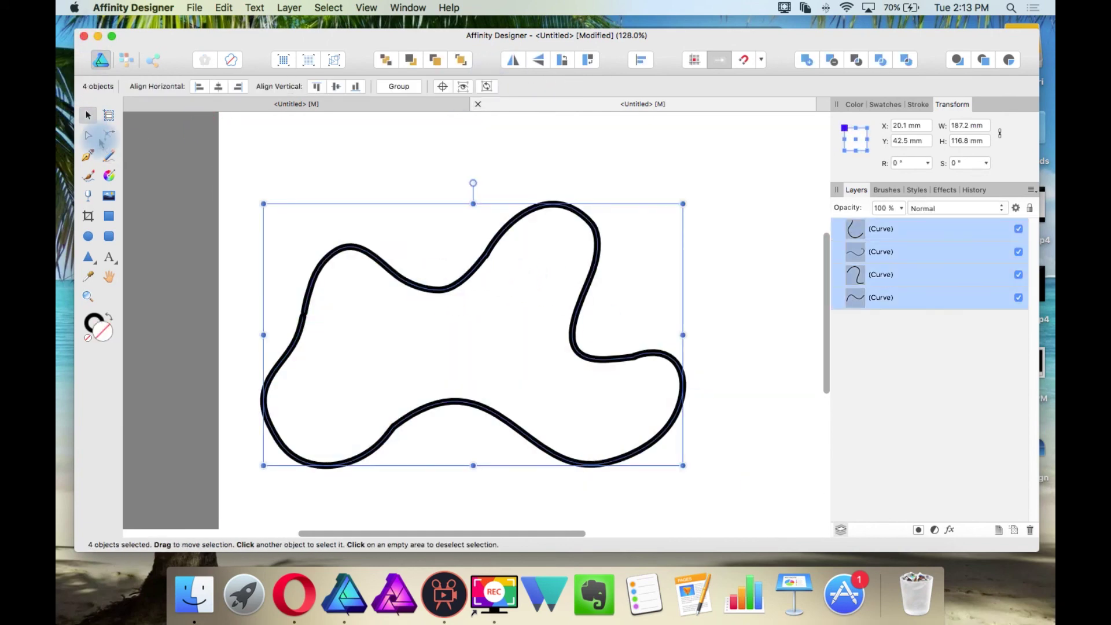
{"action": "left_click", "coordinate": [90, 137]}
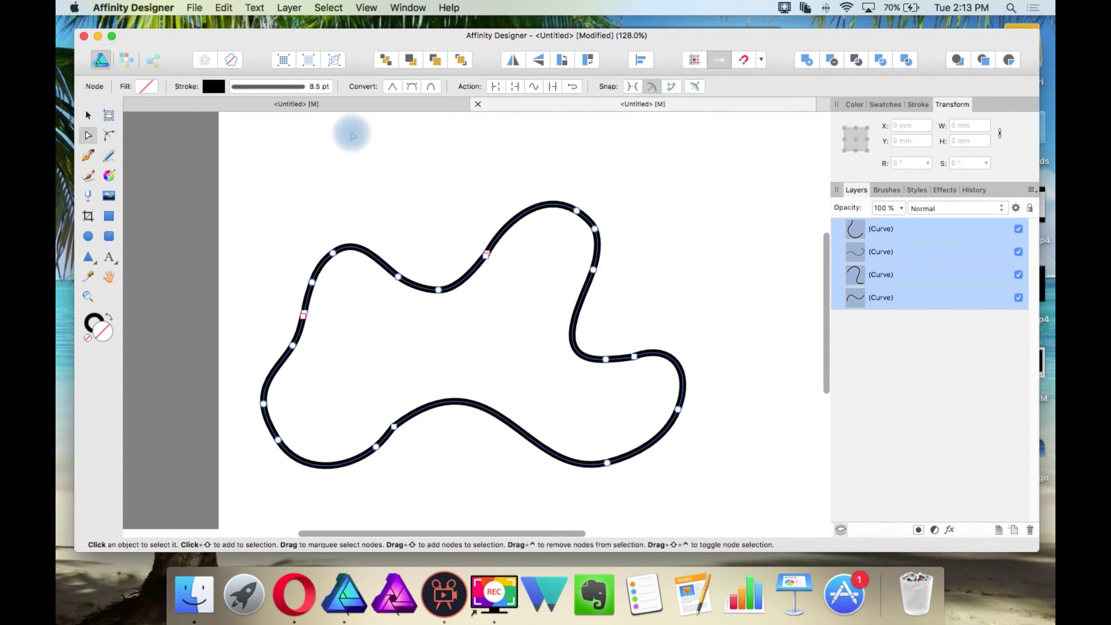
{"action": "left_click", "coordinate": [553, 87]}
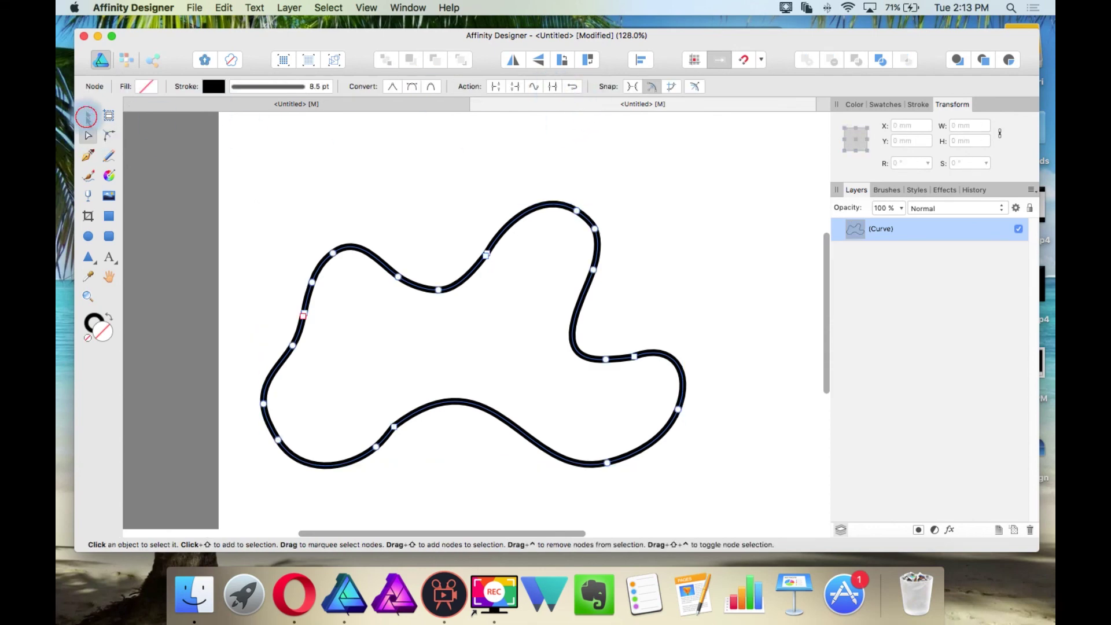
- Move the blob right, delete it, and open the preset shapes flyout
{"action": "left_click", "coordinate": [87, 116]}
{"action": "left_click", "coordinate": [422, 198]}
{"action": "left_click_drag", "start_coordinate": [486, 250], "coordinate": [539, 243]}
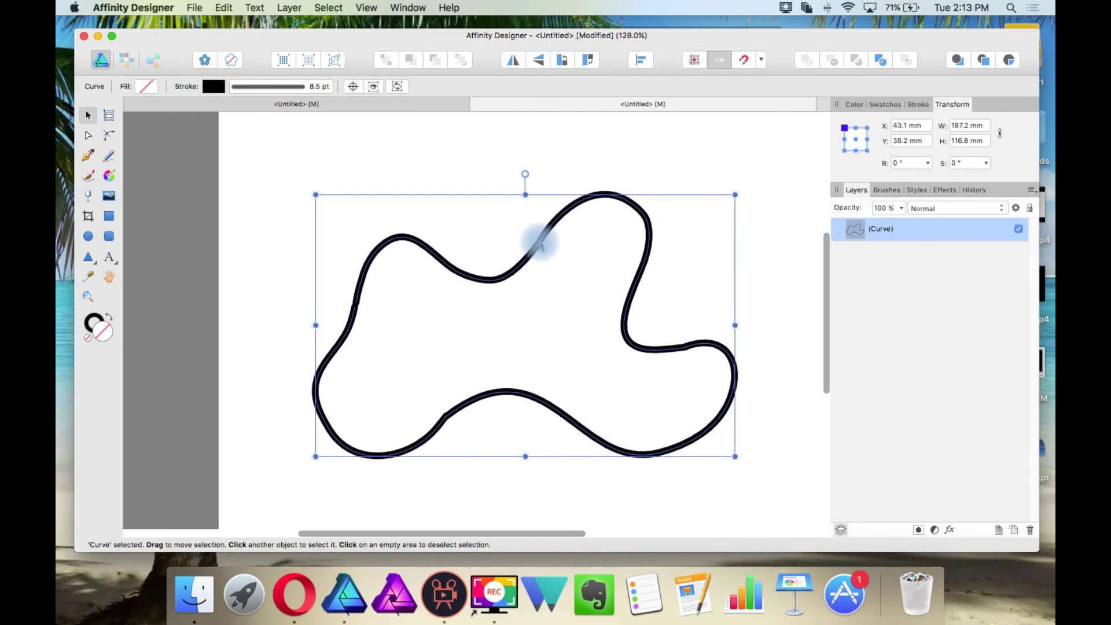
{"action": "key", "text": "Delete"}
{"action": "left_click", "coordinate": [96, 263]}
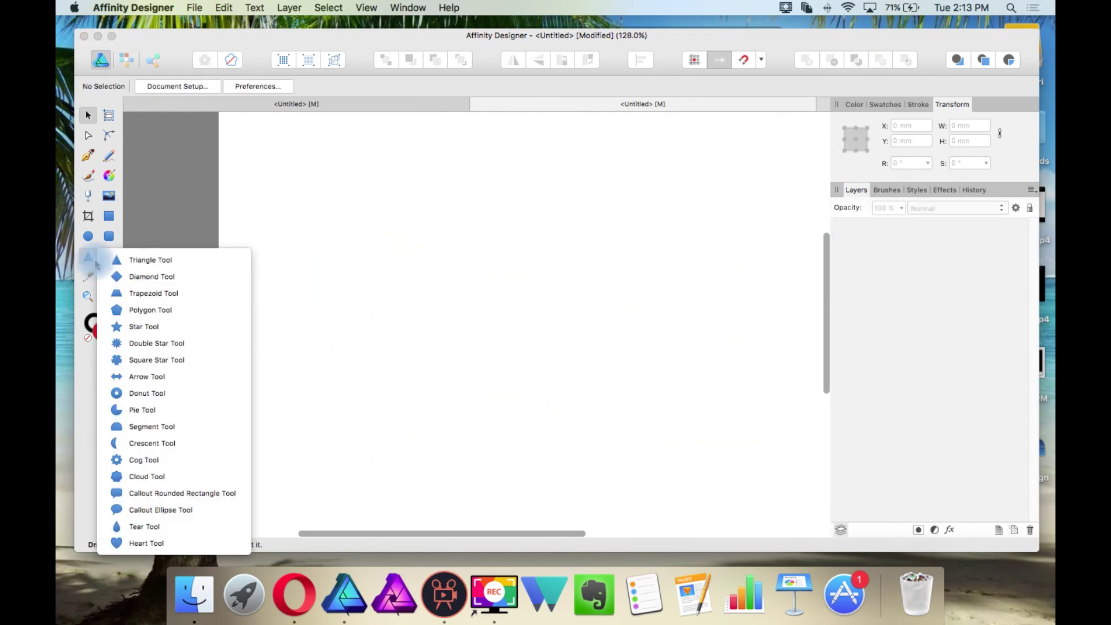
- Draw a red five-point star near the page centre and make its points fatter and rounded
{"action": "left_click", "coordinate": [206, 333]}
{"action": "left_click_drag", "start_coordinate": [390, 180], "coordinate": [653, 423]}
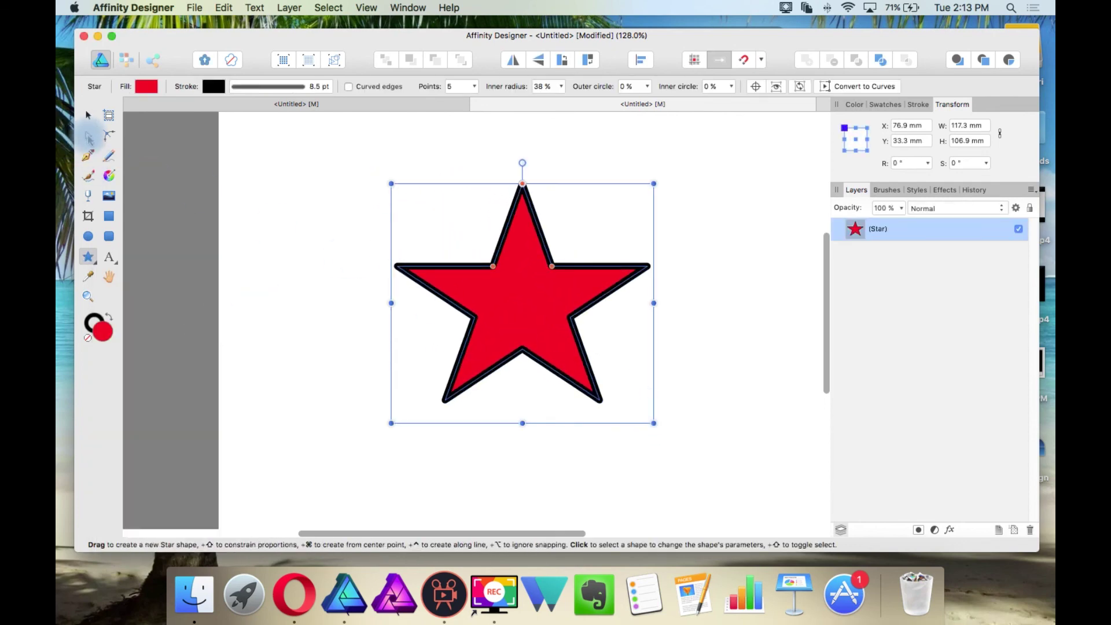
{"action": "left_click", "coordinate": [88, 136]}
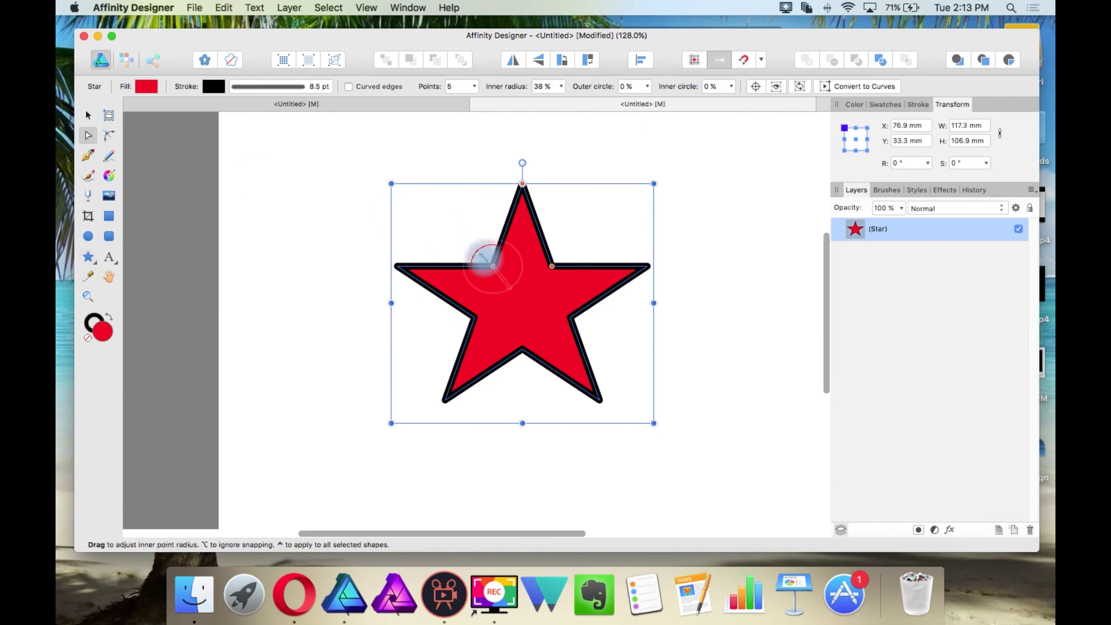
{"action": "left_click_drag", "start_coordinate": [492, 266], "coordinate": [565, 250]}
{"action": "left_click_drag", "start_coordinate": [522, 183], "coordinate": [522, 196]}
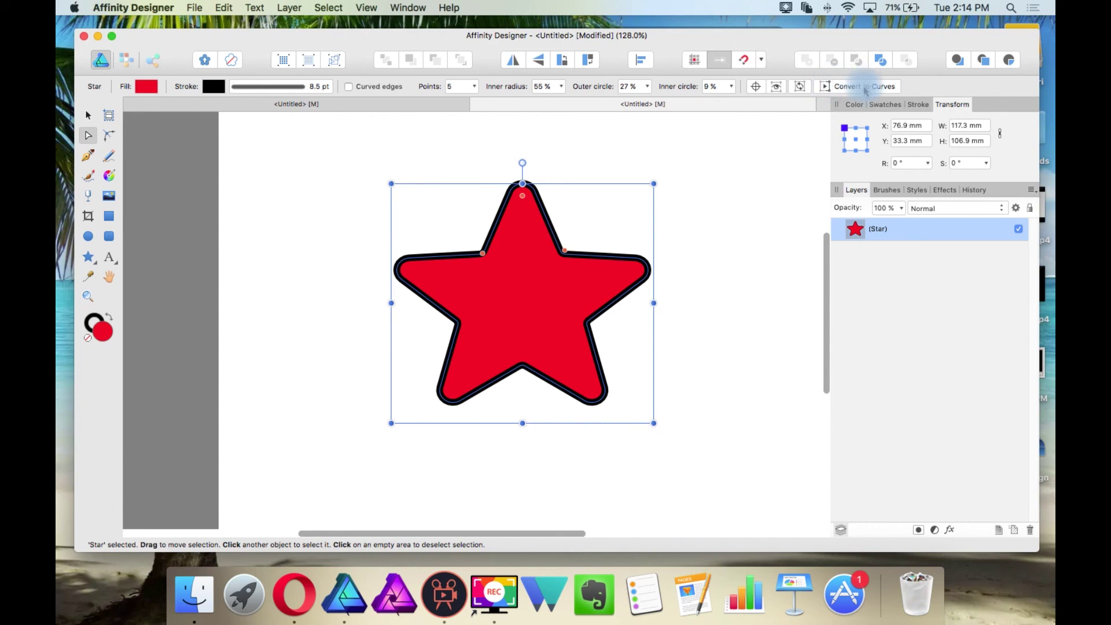
- Convert the star to curves, nudge its top node, then replace it with a freehand wavy stroke
{"action": "left_click", "coordinate": [864, 87]}
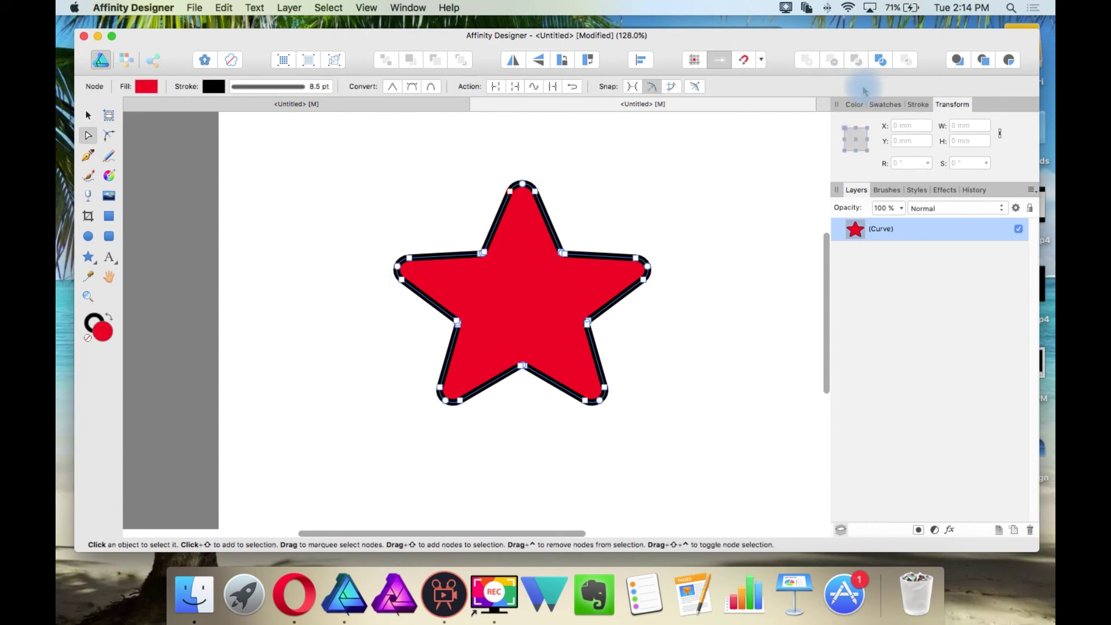
{"action": "left_click", "coordinate": [535, 191]}
{"action": "mouse_move", "coordinate": [535, 192]}
{"action": "left_mouse_down"}
{"action": "mouse_move", "coordinate": [561, 168]}
{"action": "mouse_move", "coordinate": [569, 178]}
{"action": "mouse_move", "coordinate": [550, 202]}
{"action": "mouse_move", "coordinate": [544, 191]}
{"action": "left_mouse_up"}
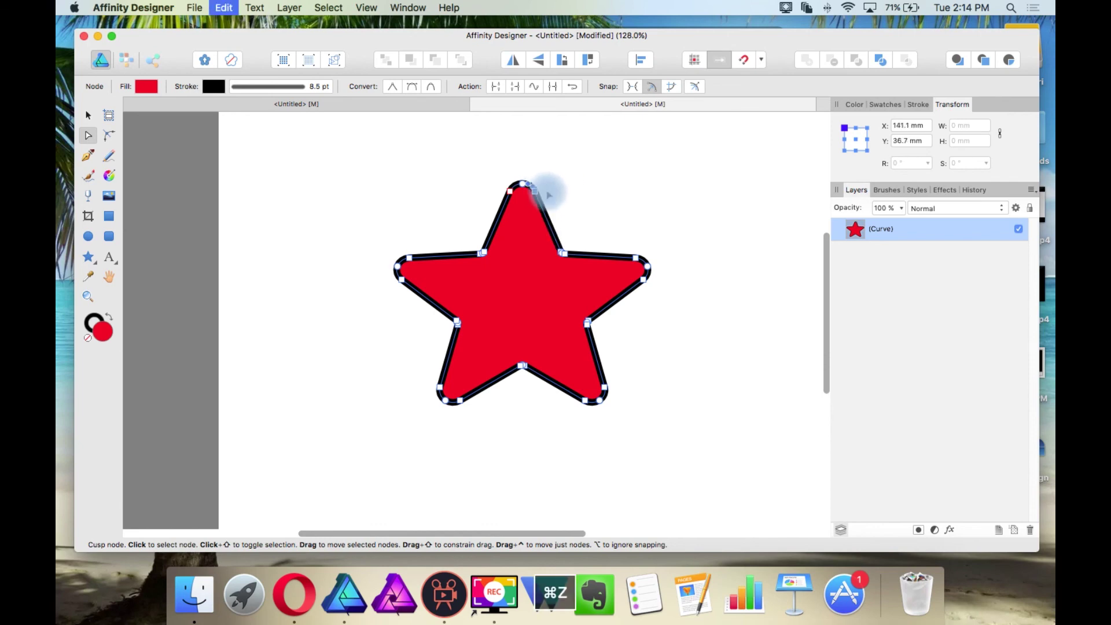
{"action": "key", "text": "Delete"}
{"action": "left_click", "coordinate": [108, 155]}
{"action": "mouse_move", "coordinate": [335, 370]}
{"action": "left_mouse_down"}
{"action": "mouse_move", "coordinate": [387, 267]}
{"action": "mouse_move", "coordinate": [481, 350]}
{"action": "mouse_move", "coordinate": [656, 205]}
{"action": "left_mouse_up"}
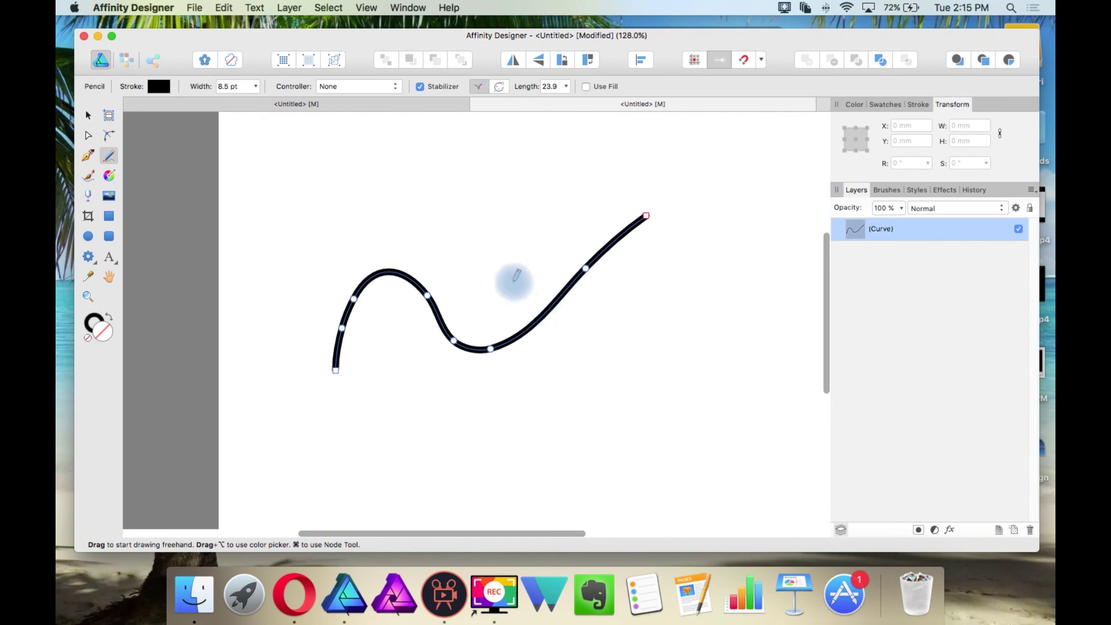
- Expand the wavy stroke into a filled outline and drag its right-end nodes into a spiked bulge
{"action": "left_click", "coordinate": [291, 8]}
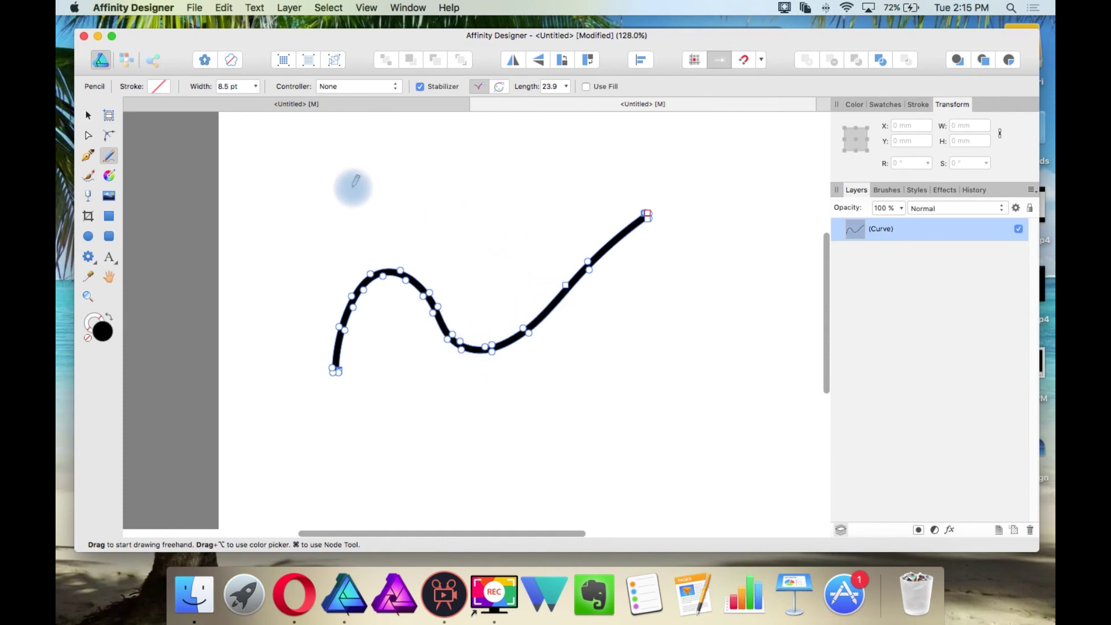
{"action": "left_click", "coordinate": [88, 135]}
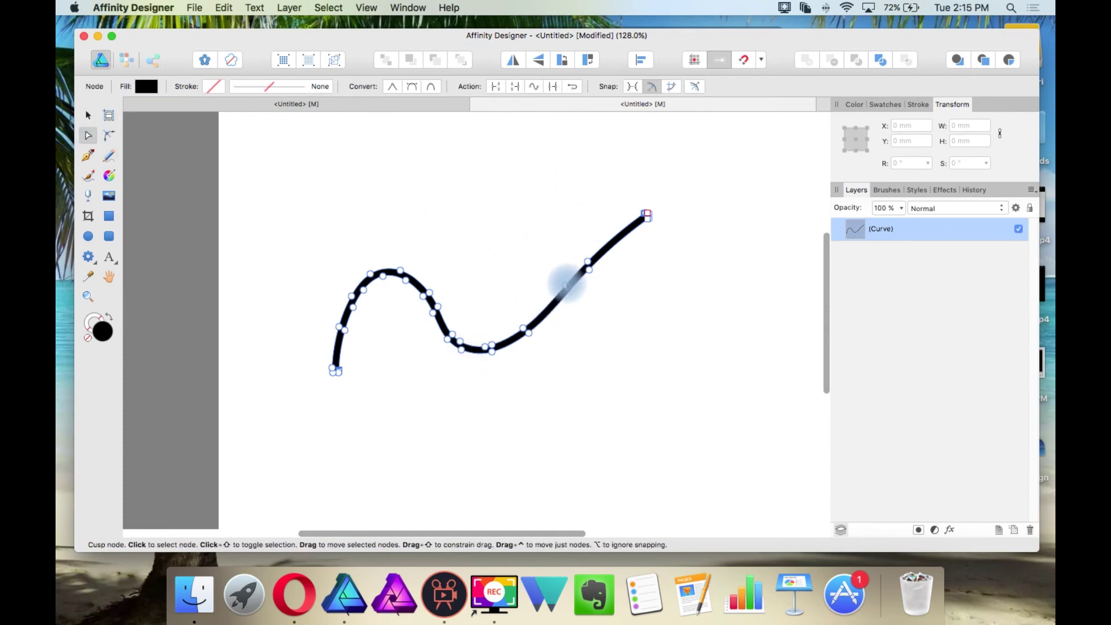
{"action": "mouse_move", "coordinate": [565, 284]}
{"action": "left_mouse_down"}
{"action": "mouse_move", "coordinate": [526, 216]}
{"action": "mouse_move", "coordinate": [565, 203]}
{"action": "left_mouse_up"}
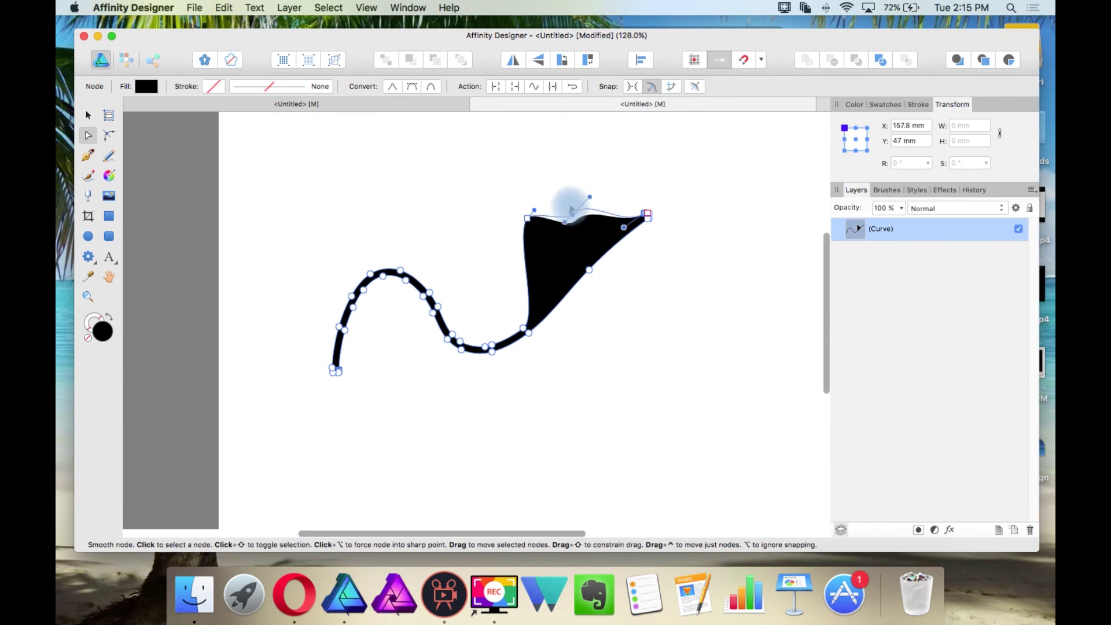
{"action": "mouse_move", "coordinate": [644, 214]}
{"action": "left_mouse_down"}
{"action": "mouse_move", "coordinate": [634, 170]}
{"action": "mouse_move", "coordinate": [653, 206]}
{"action": "left_mouse_up"}
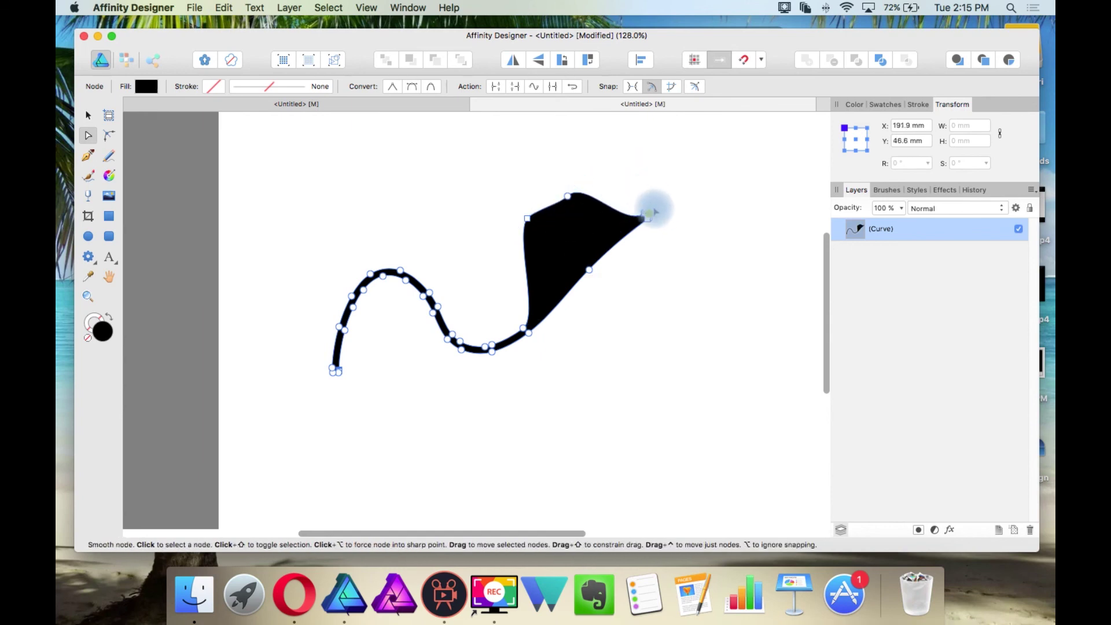
{"action": "left_click_drag", "start_coordinate": [588, 270], "coordinate": [618, 294]}
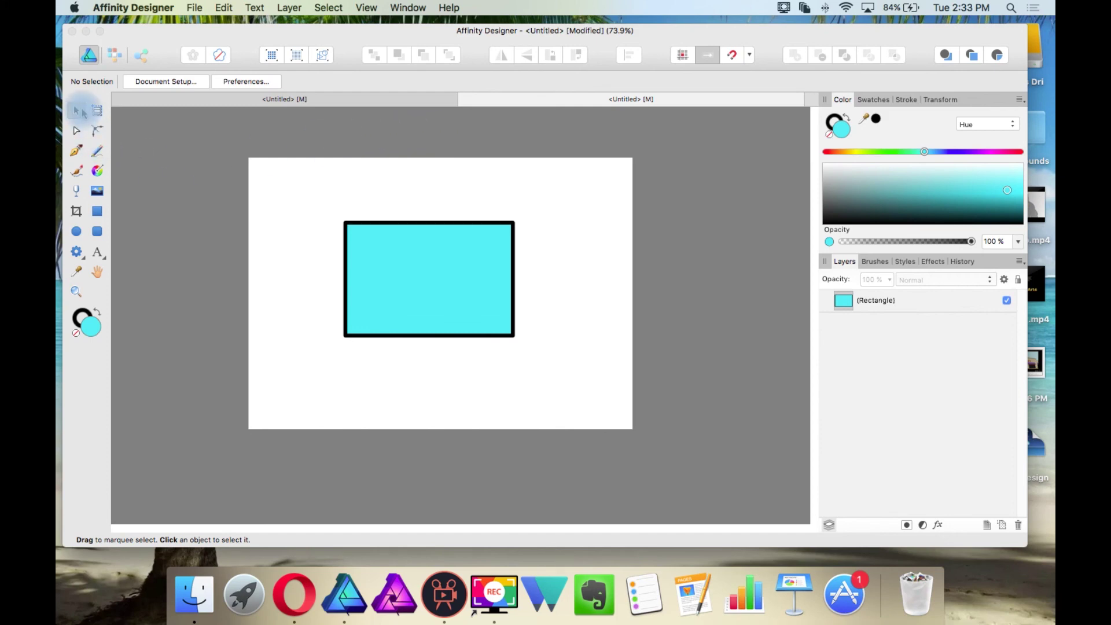
- Confirm Document Setup unchanged and draw an artboard covering the whole page
{"action": "left_click", "coordinate": [167, 83]}
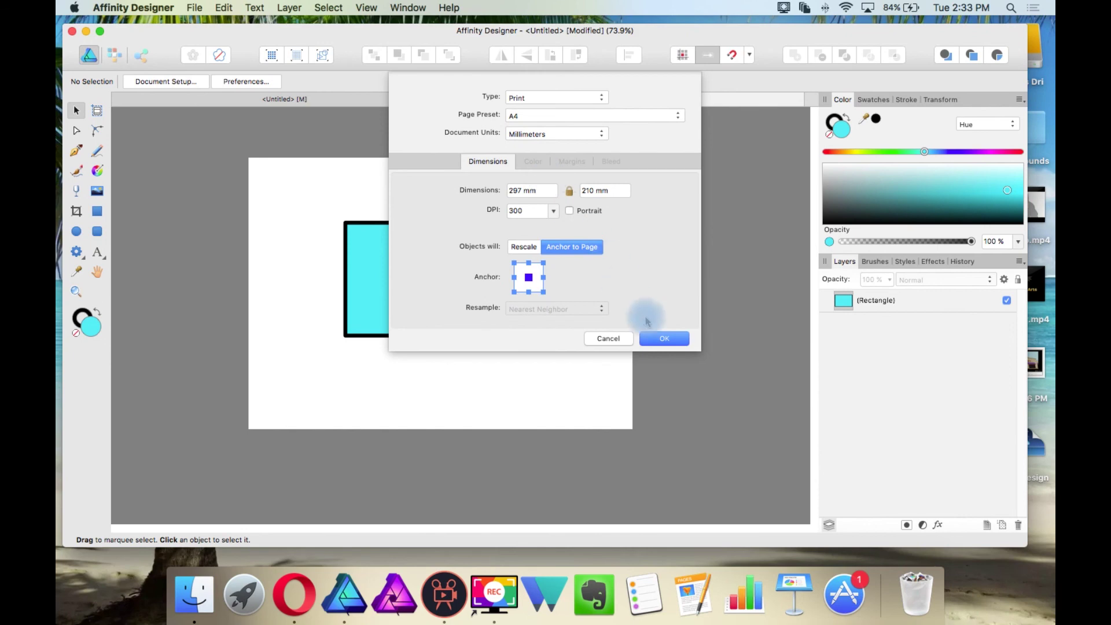
{"action": "left_click", "coordinate": [674, 340]}
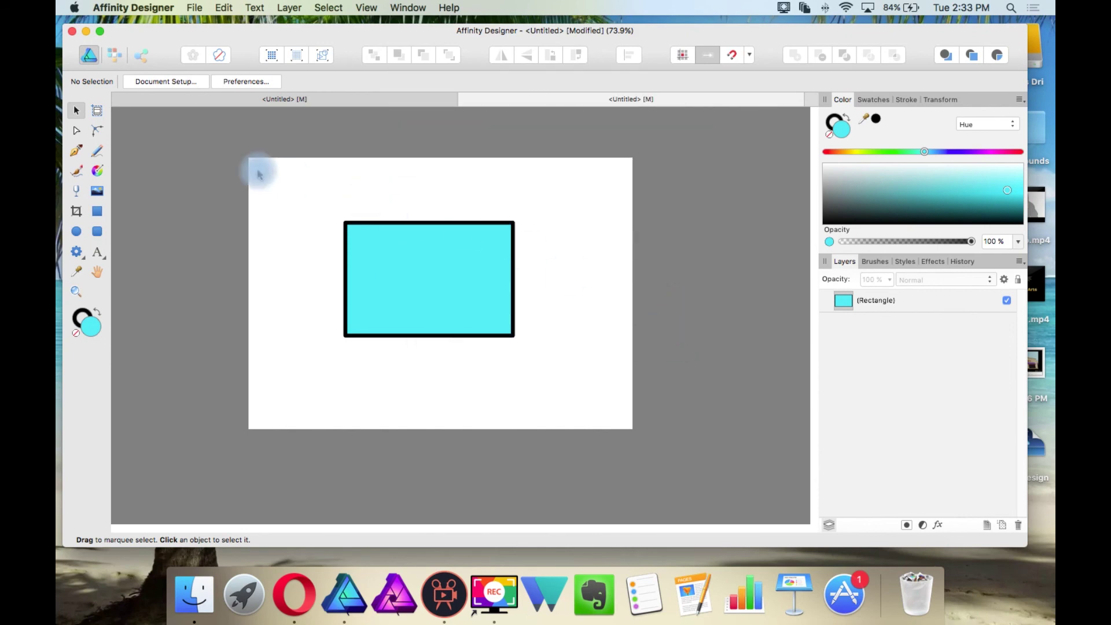
{"action": "left_click", "coordinate": [98, 111]}
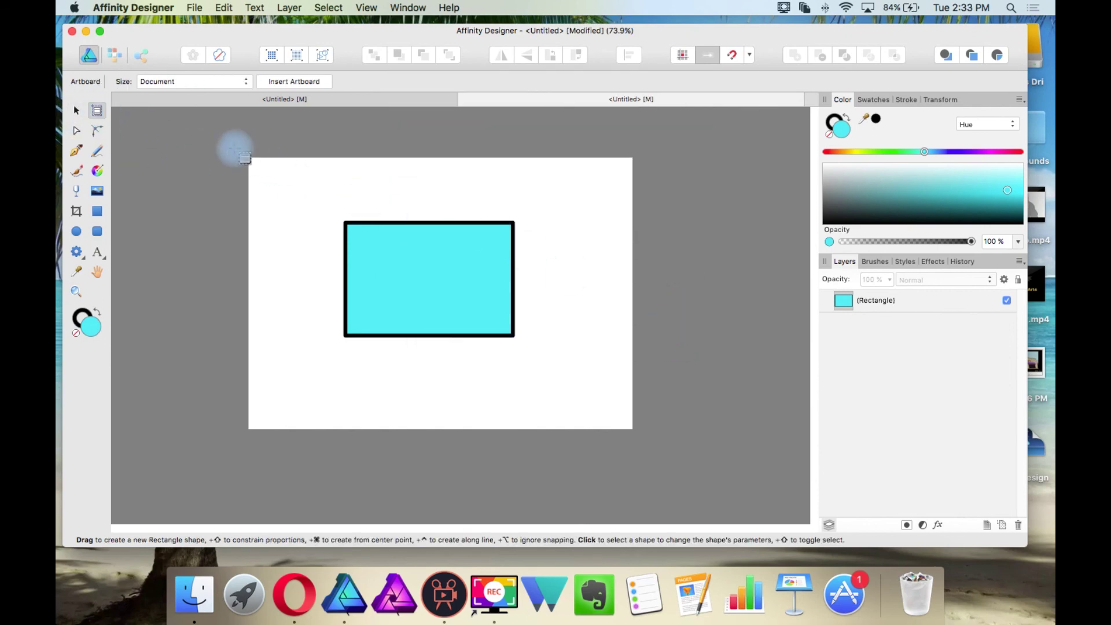
{"action": "left_click_drag", "start_coordinate": [226, 142], "coordinate": [661, 429]}
- Delete the artboard while keeping the cyan rectangle on the page
{"action": "key", "text": "m"}
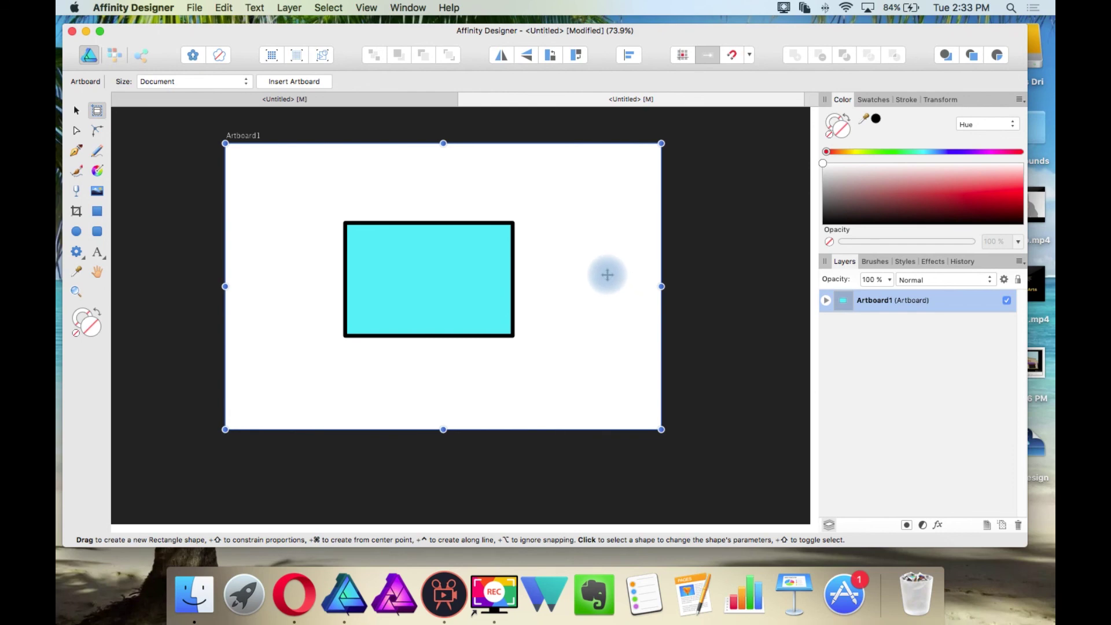
{"action": "key", "text": "Delete"}
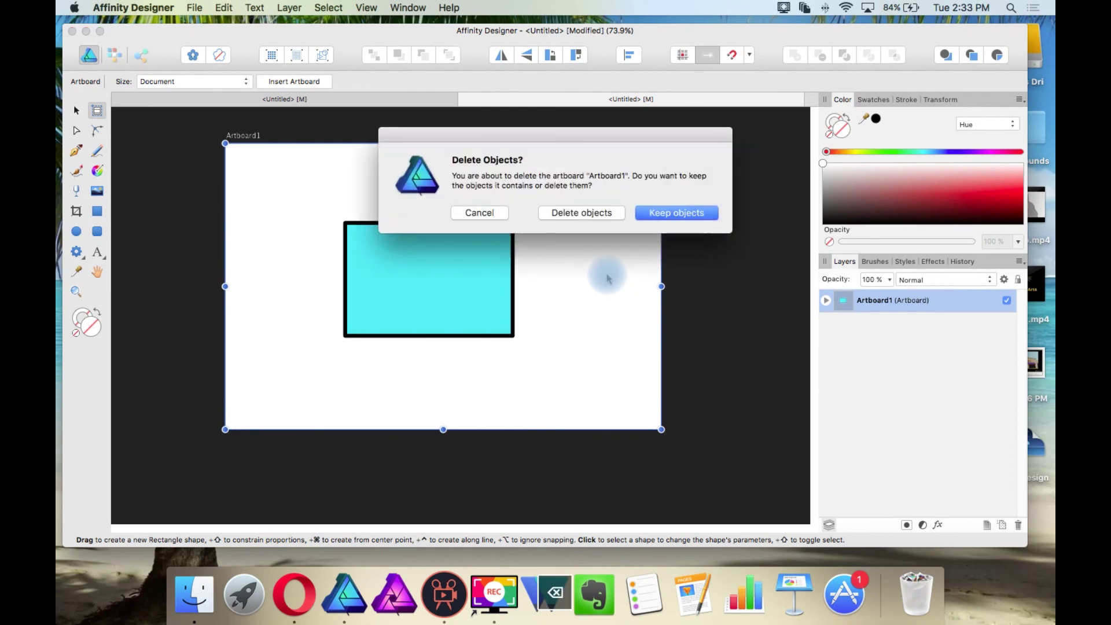
{"action": "left_click", "coordinate": [688, 216]}
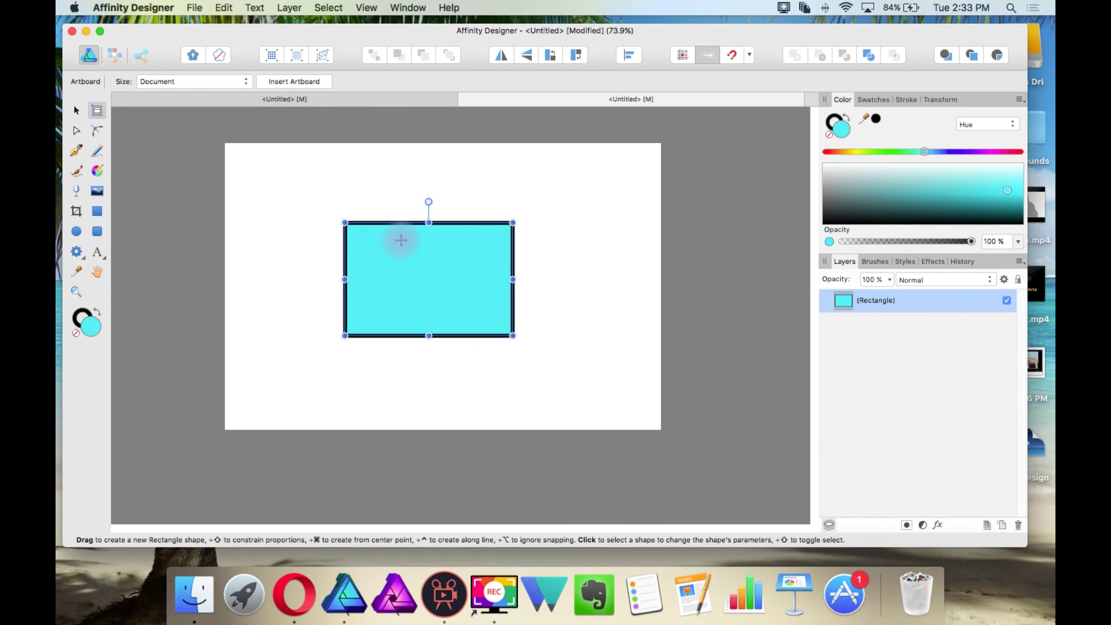
- Round the rectangle's two top corners to a 15.9 mm radius and try a stepped corner type
{"action": "left_click", "coordinate": [97, 133]}
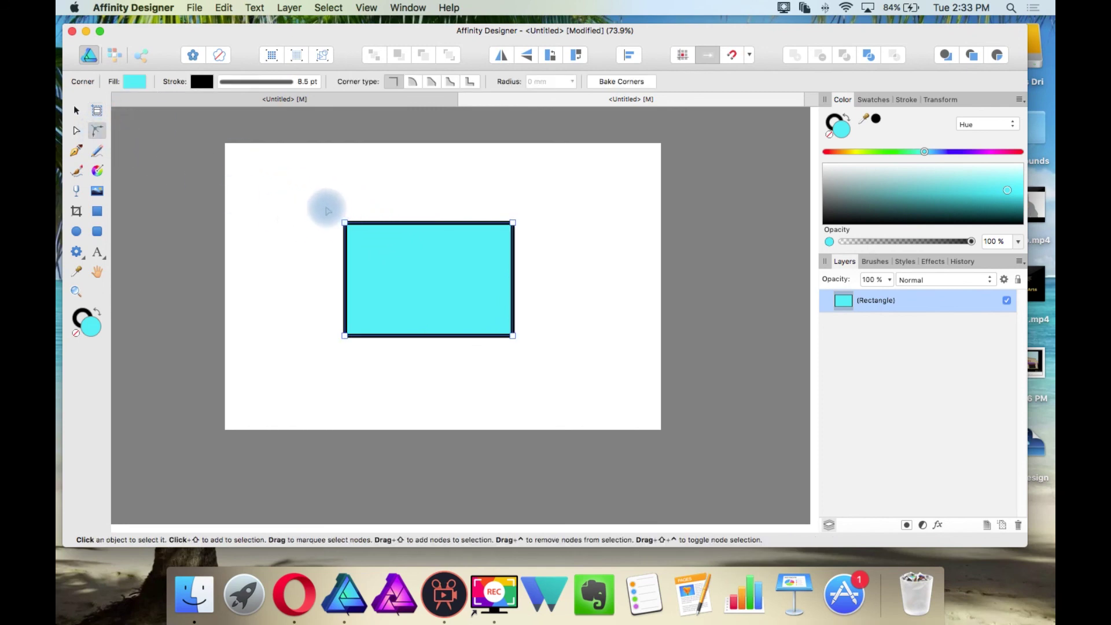
{"action": "left_click_drag", "start_coordinate": [319, 196], "coordinate": [584, 261]}
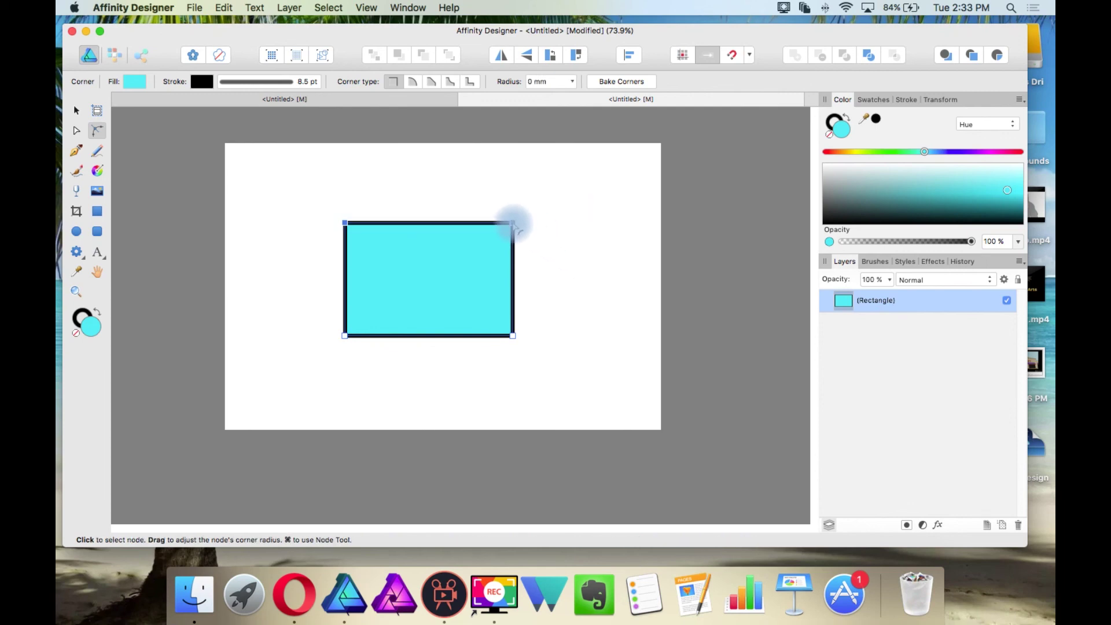
{"action": "left_click_drag", "start_coordinate": [512, 222], "coordinate": [471, 256]}
{"action": "left_click", "coordinate": [512, 222]}
{"action": "left_click_drag", "start_coordinate": [512, 222], "coordinate": [511, 263]}
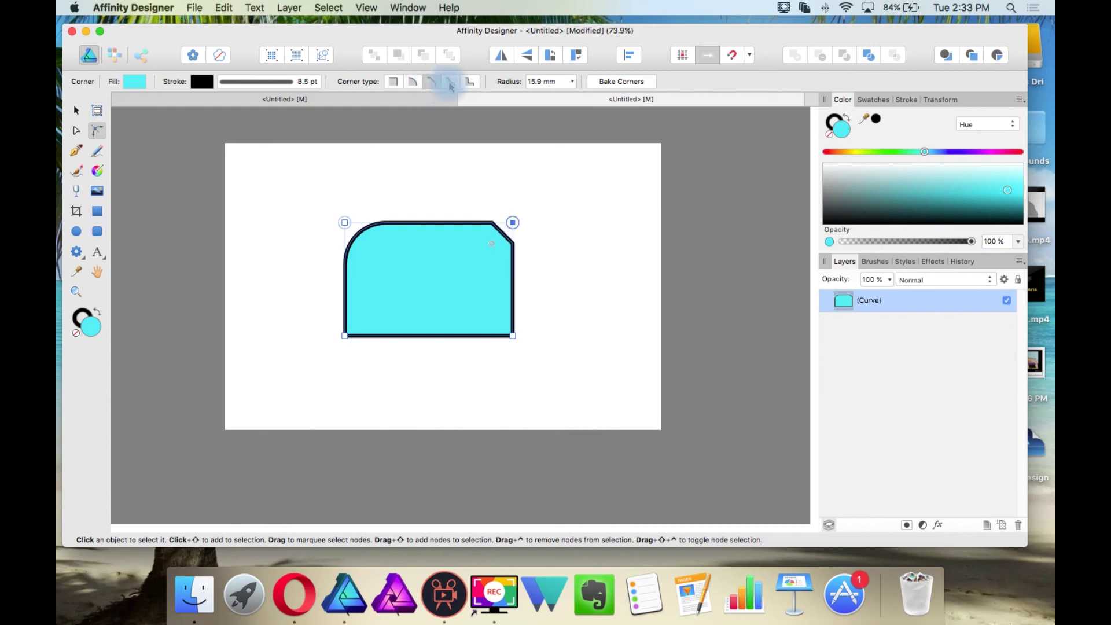
{"action": "left_click", "coordinate": [471, 81]}
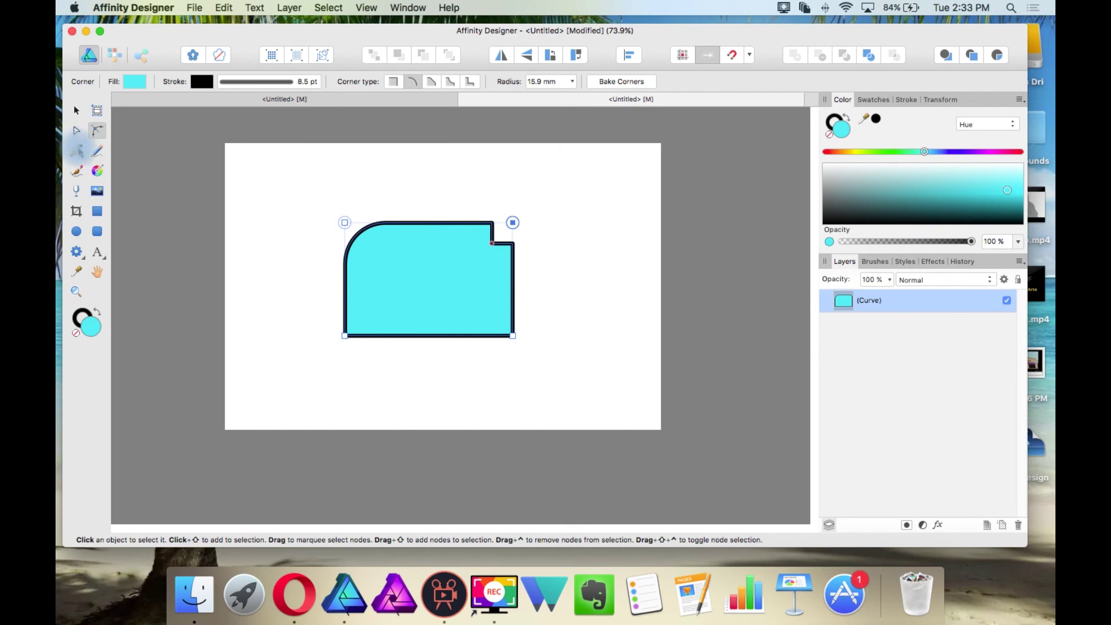
{"action": "left_click", "coordinate": [76, 150]}
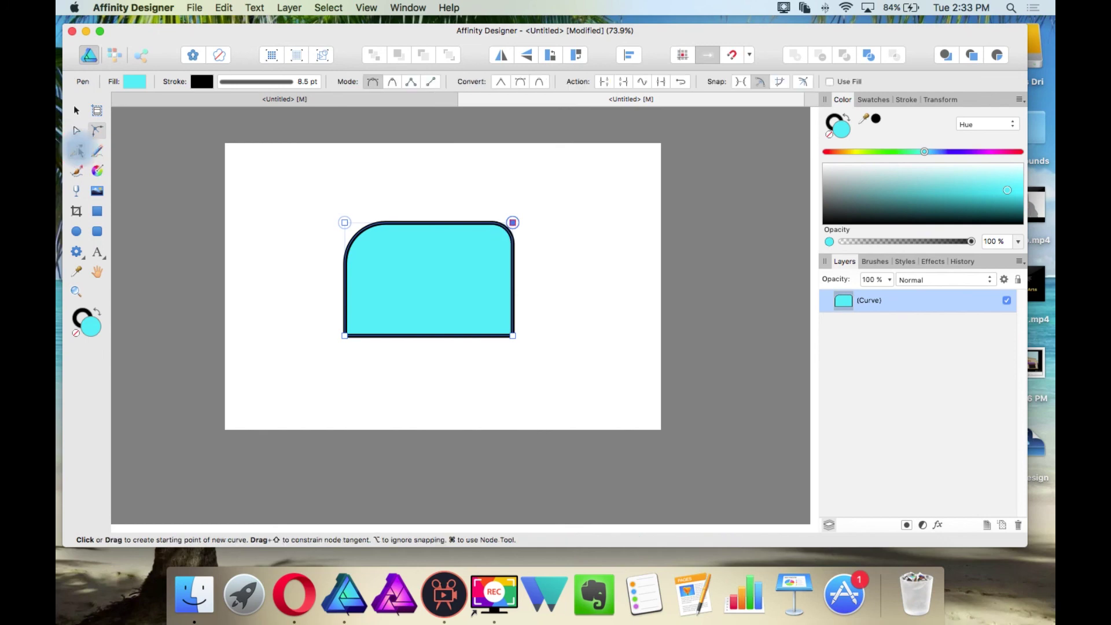
- Pen-draw a long wavy line down the rectangle's left side and along its bottom
{"action": "left_click", "coordinate": [256, 198]}
{"action": "left_click_drag", "start_coordinate": [319, 194], "coordinate": [336, 226]}
{"action": "left_click_drag", "start_coordinate": [276, 281], "coordinate": [252, 304]}
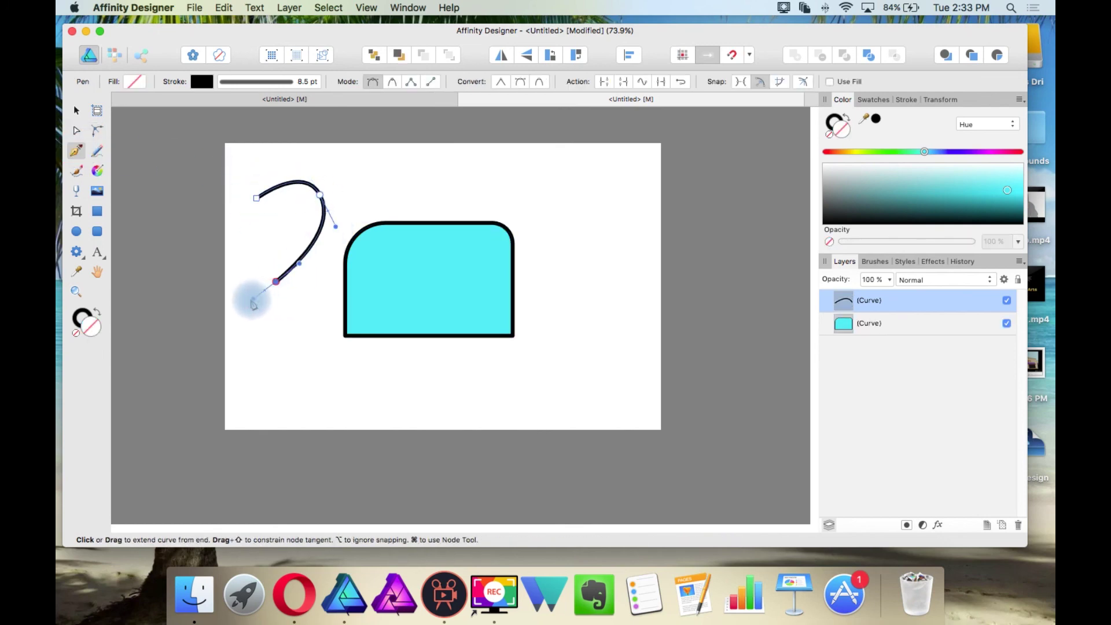
{"action": "left_click_drag", "start_coordinate": [282, 384], "coordinate": [319, 398]}
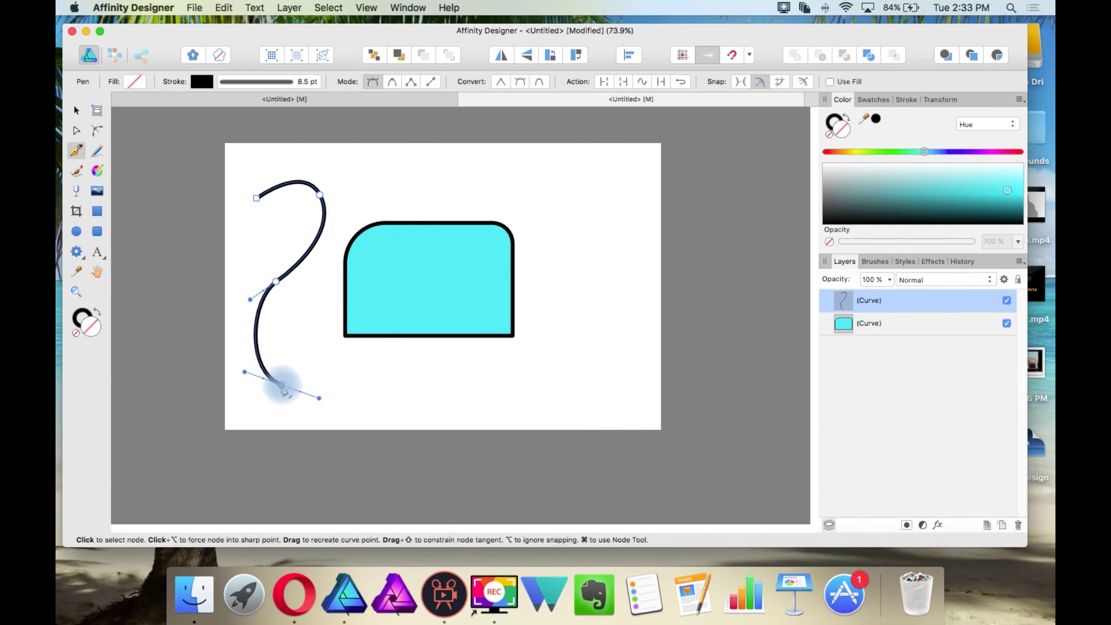
{"action": "left_click", "coordinate": [370, 86]}
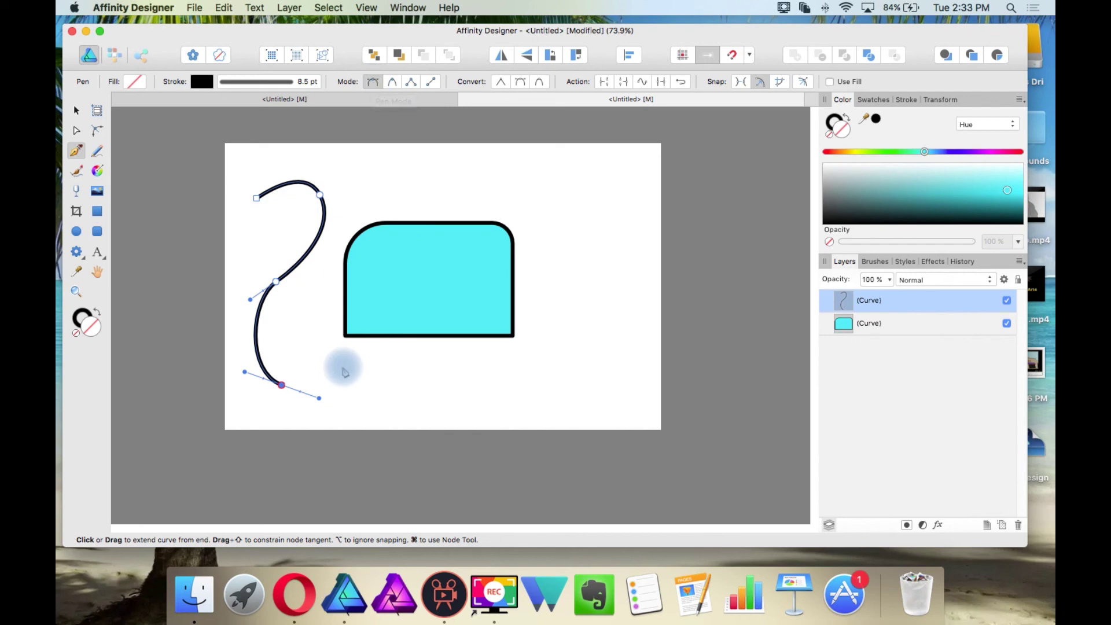
{"action": "left_click_drag", "start_coordinate": [341, 369], "coordinate": [360, 343]}
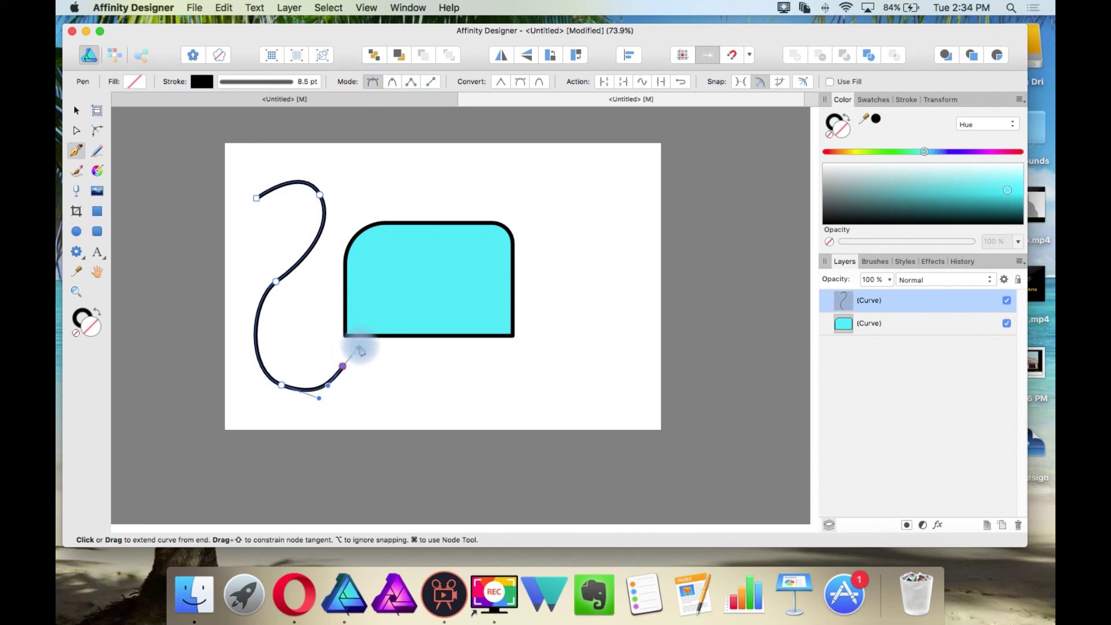
{"action": "left_click_drag", "start_coordinate": [440, 375], "coordinate": [465, 409]}
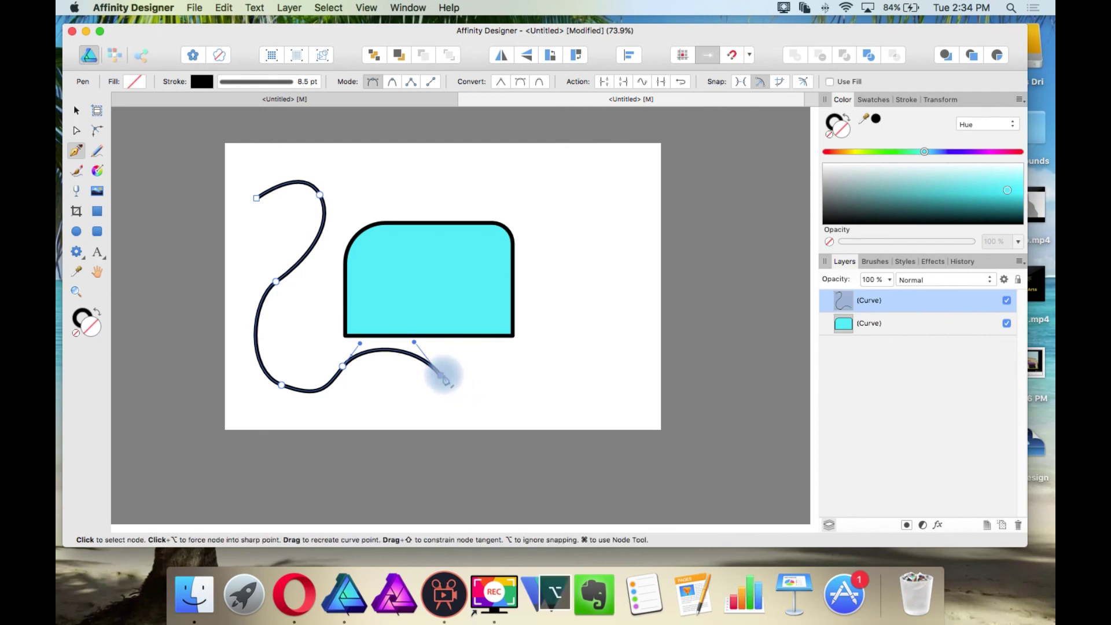
{"action": "left_click", "coordinate": [442, 376]}
{"action": "left_click", "coordinate": [492, 353]}
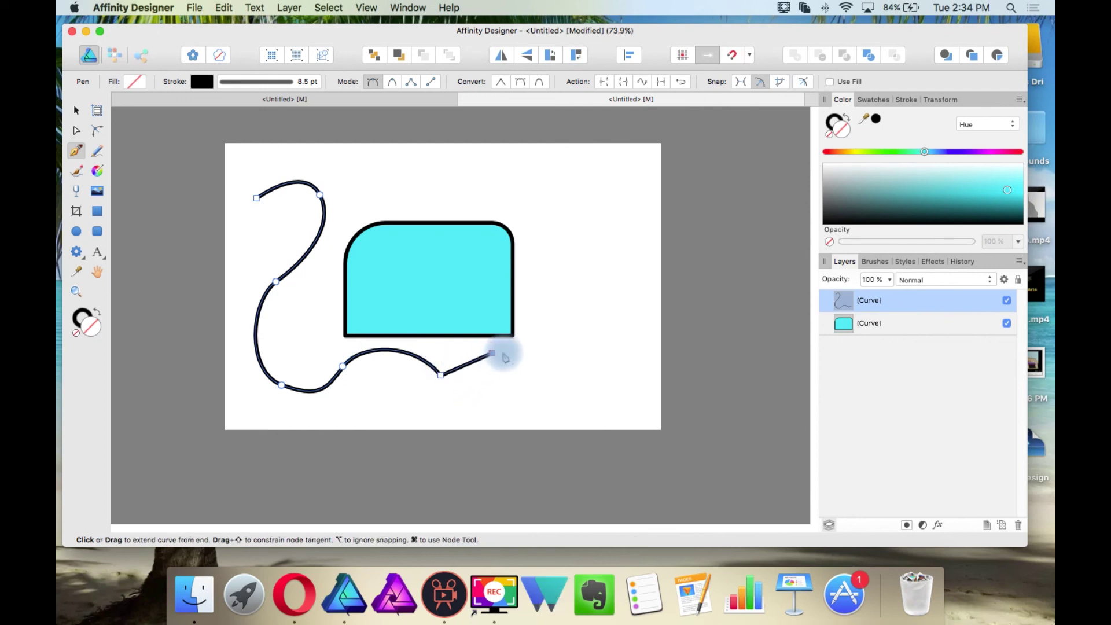
{"action": "left_click_drag", "start_coordinate": [556, 384], "coordinate": [576, 412]}
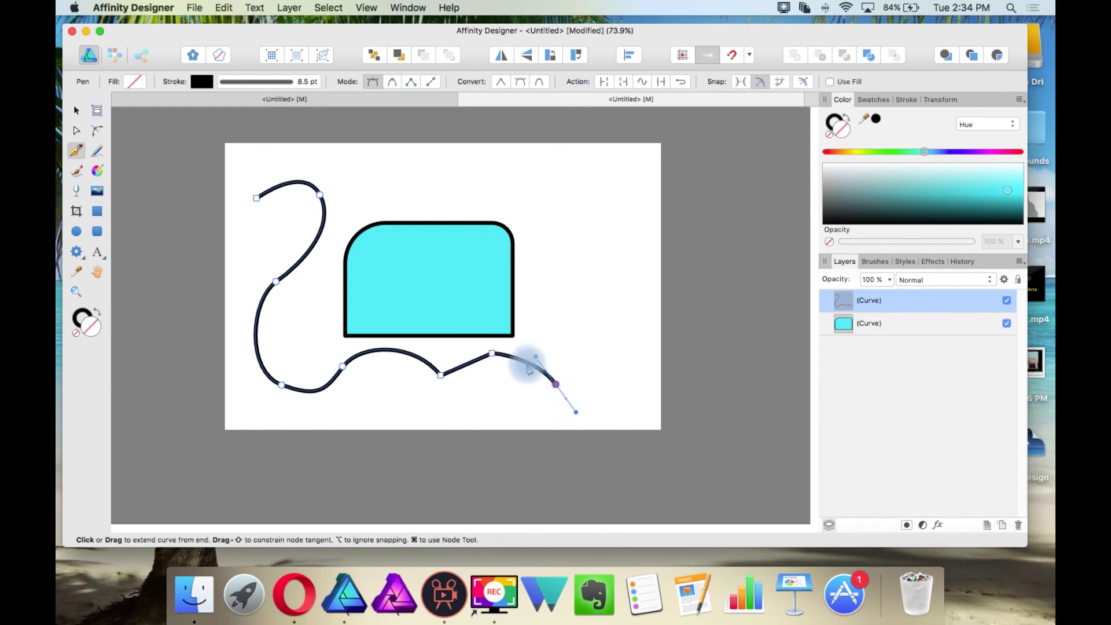
- Draw a second five-point curve to the right of the rectangle
{"action": "left_click", "coordinate": [392, 82]}
{"action": "left_click", "coordinate": [523, 176]}
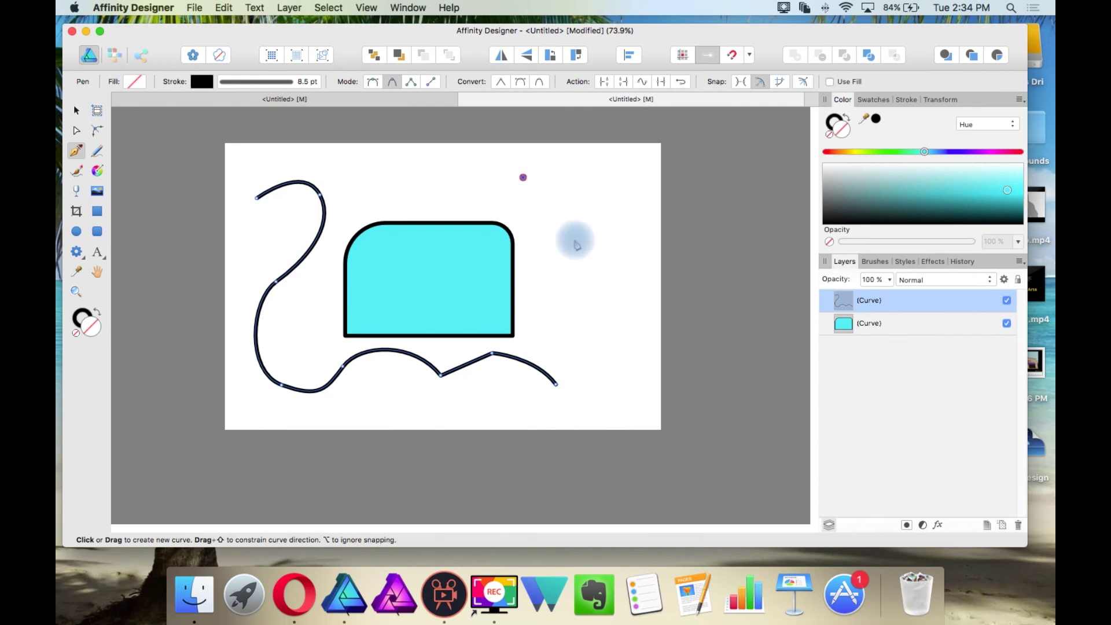
{"action": "left_click", "coordinate": [574, 239]}
{"action": "left_click", "coordinate": [547, 306]}
{"action": "left_click", "coordinate": [598, 313]}
{"action": "left_click", "coordinate": [620, 213]}
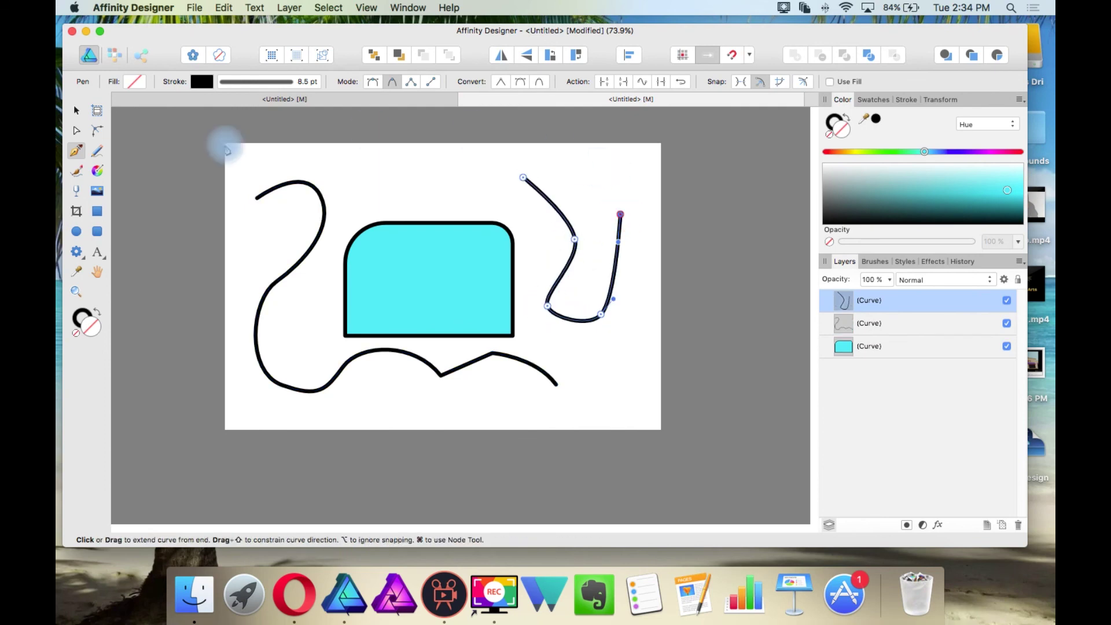
{"action": "key", "text": "Escape"}
- Replace an undone pencil line with a thin vector-brush stroke arching above the rectangle
{"action": "key", "text": "v"}
{"action": "left_click", "coordinate": [99, 150]}
{"action": "mouse_move", "coordinate": [331, 169]}
{"action": "left_mouse_down"}
{"action": "mouse_move", "coordinate": [369, 157]}
{"action": "mouse_move", "coordinate": [398, 201]}
{"action": "mouse_move", "coordinate": [457, 214]}
{"action": "mouse_move", "coordinate": [496, 165]}
{"action": "left_mouse_up"}
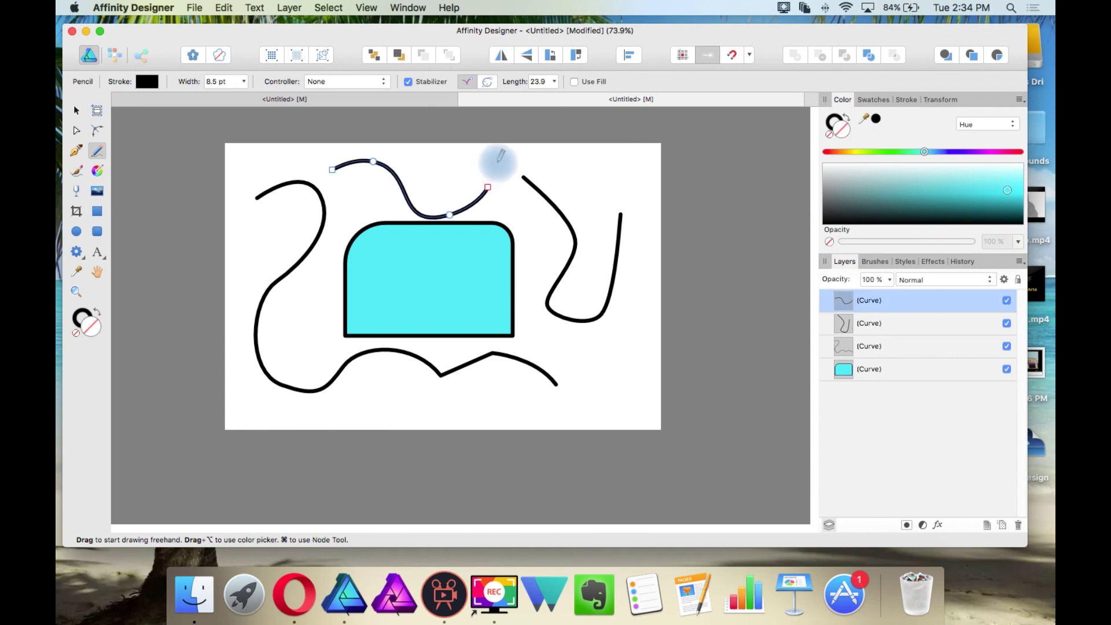
{"action": "key", "text": "super+z"}
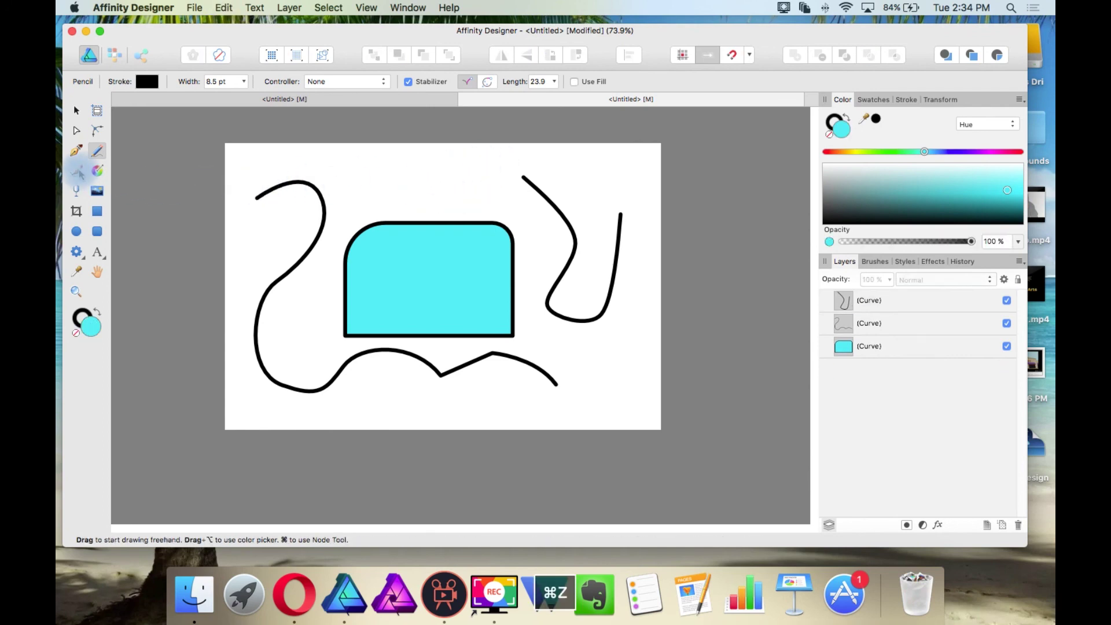
{"action": "left_click", "coordinate": [76, 170]}
{"action": "mouse_move", "coordinate": [337, 172]}
{"action": "left_mouse_down"}
{"action": "mouse_move", "coordinate": [376, 164]}
{"action": "mouse_move", "coordinate": [392, 204]}
{"action": "mouse_move", "coordinate": [491, 185]}
{"action": "left_mouse_up"}
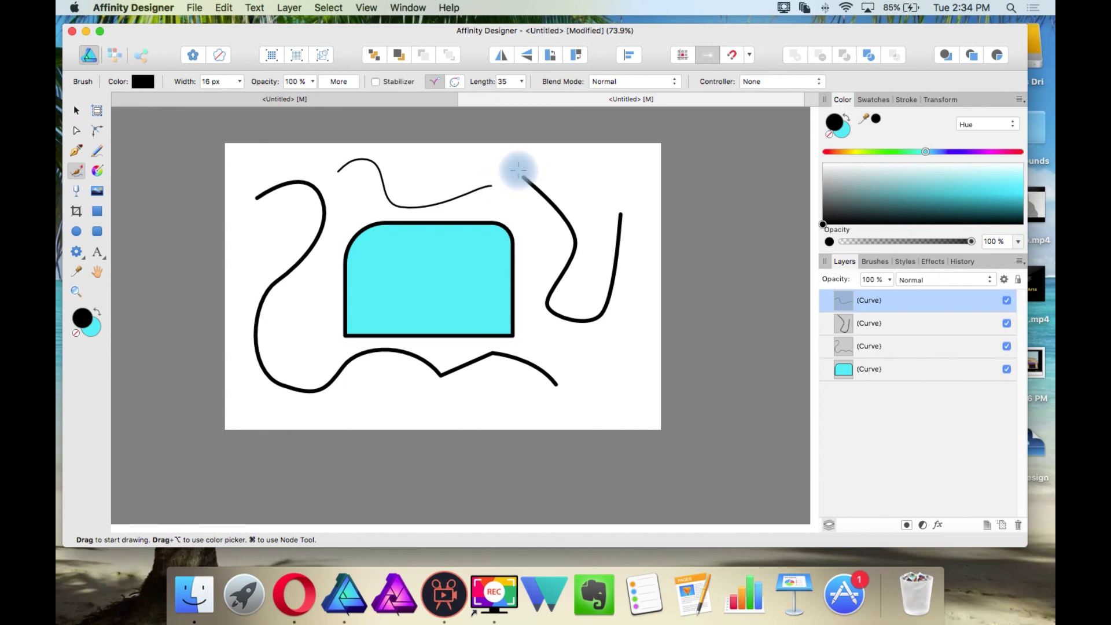
- Paint a chain-brush stroke down the right side of the page
{"action": "left_click", "coordinate": [875, 261]}
{"action": "scroll", "coordinate": [917, 350], "scroll_direction": "down", "scroll_amount": 5}
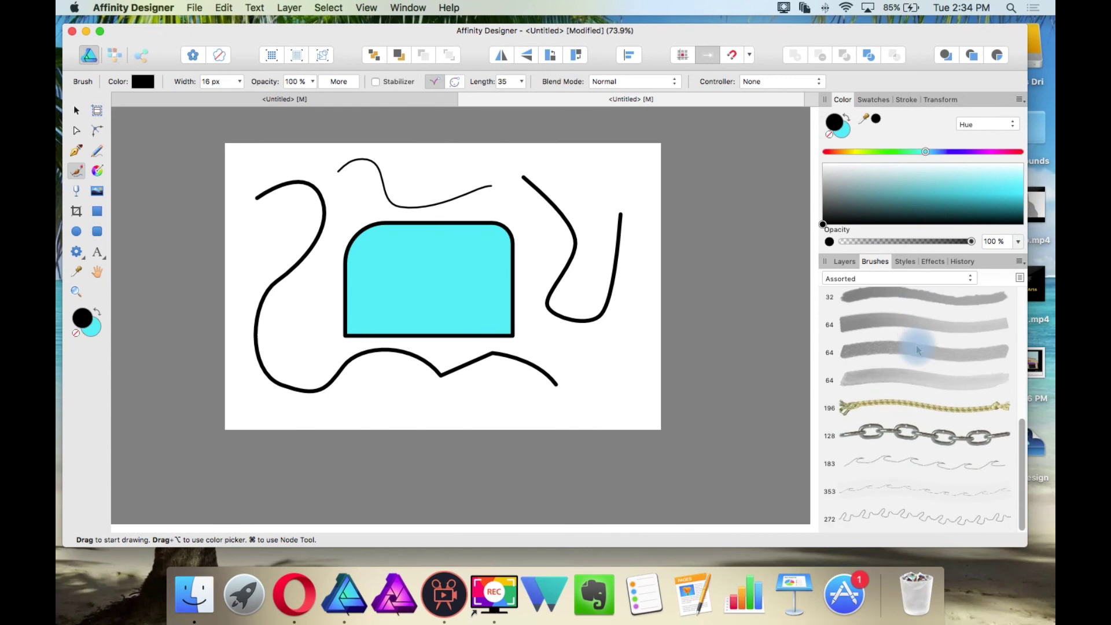
{"action": "left_click", "coordinate": [911, 435]}
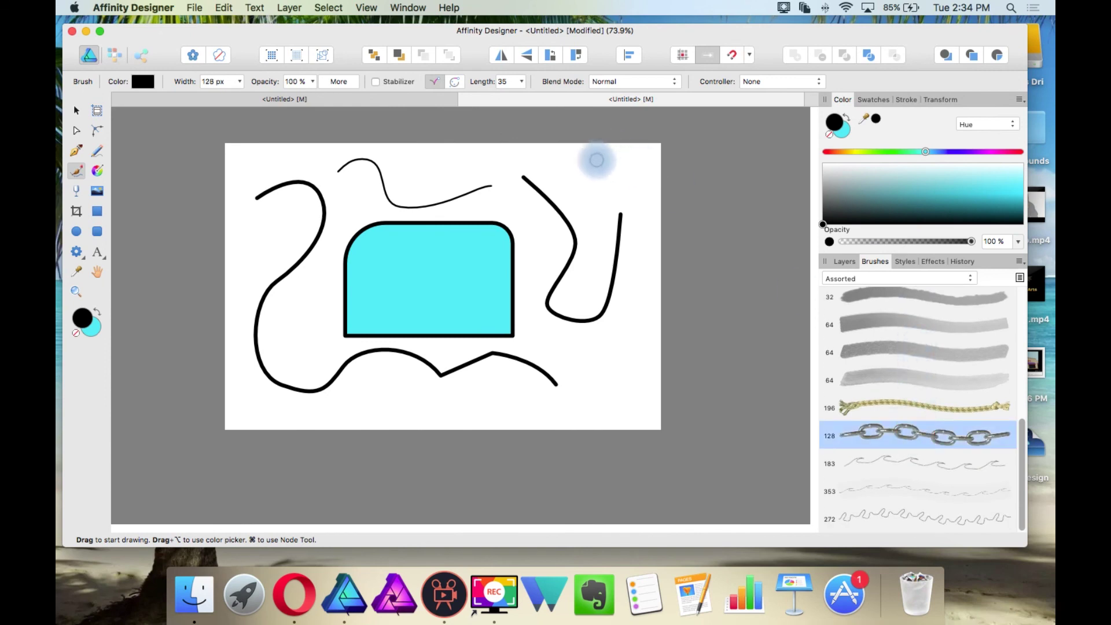
{"action": "mouse_move", "coordinate": [596, 160]}
{"action": "left_mouse_down"}
{"action": "mouse_move", "coordinate": [625, 167]}
{"action": "mouse_move", "coordinate": [639, 216]}
{"action": "mouse_move", "coordinate": [575, 249]}
{"action": "mouse_move", "coordinate": [583, 309]}
{"action": "mouse_move", "coordinate": [633, 342]}
{"action": "mouse_move", "coordinate": [594, 376]}
{"action": "left_mouse_up"}
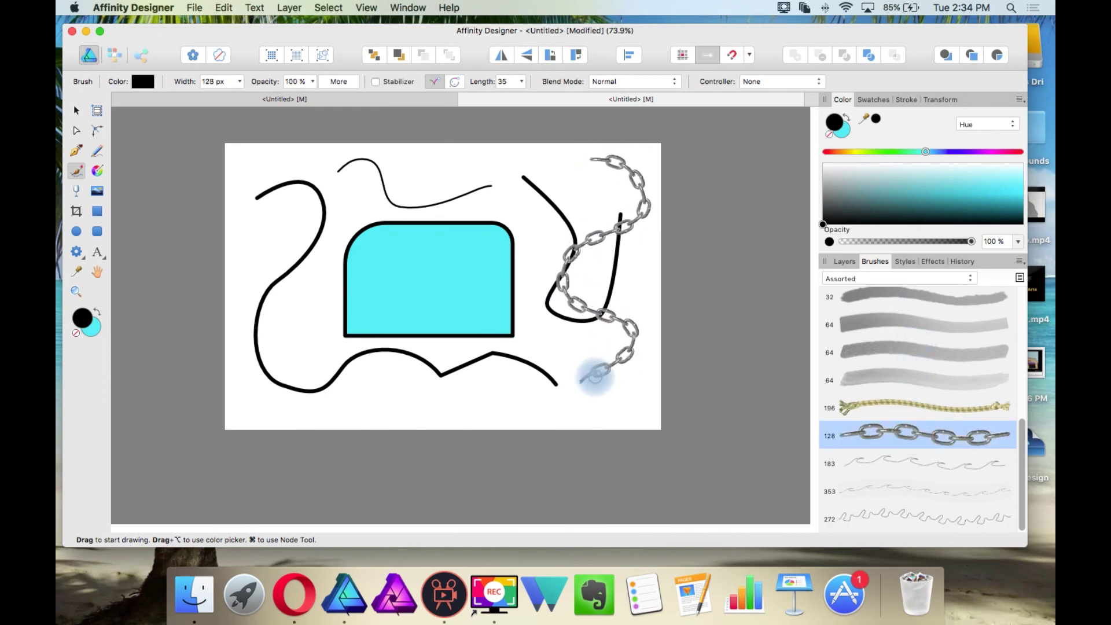
{"action": "left_click", "coordinate": [76, 110]}
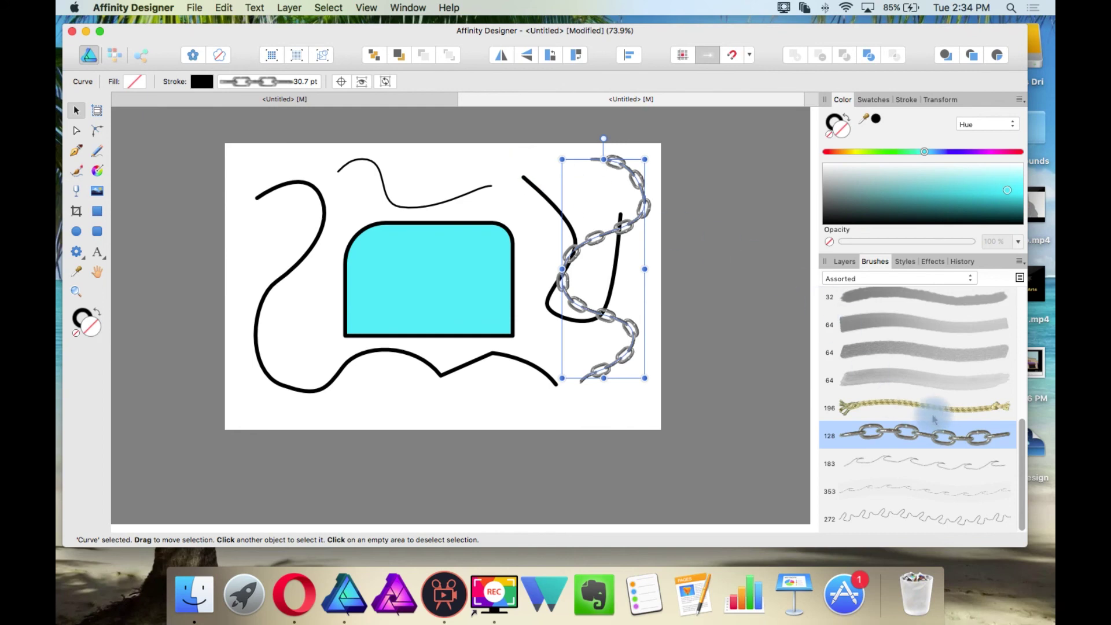
- Remove the chain stroke and give the rectangle a diagonal linear gradient fill
{"action": "left_click", "coordinate": [908, 351]}
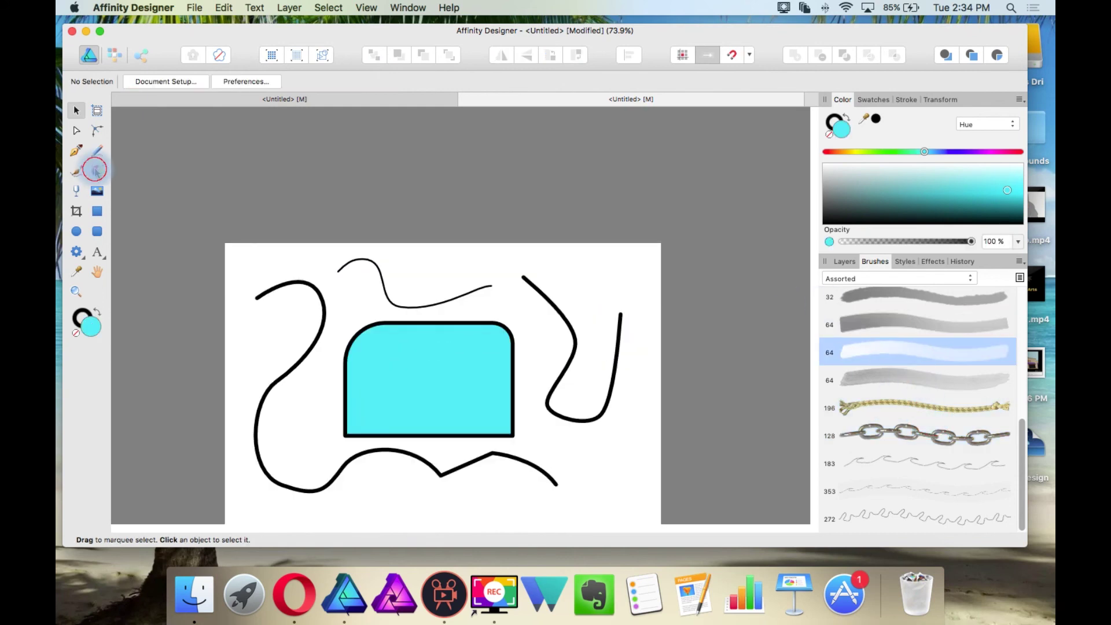
{"action": "left_click", "coordinate": [97, 170]}
{"action": "left_click", "coordinate": [425, 373]}
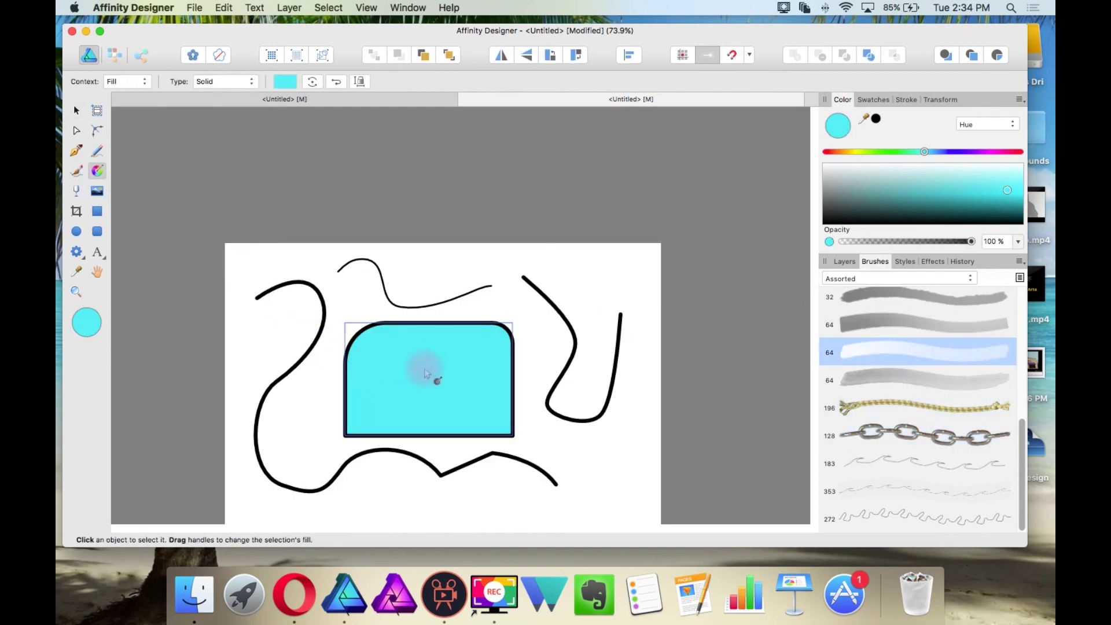
{"action": "left_click_drag", "start_coordinate": [402, 428], "coordinate": [506, 346]}
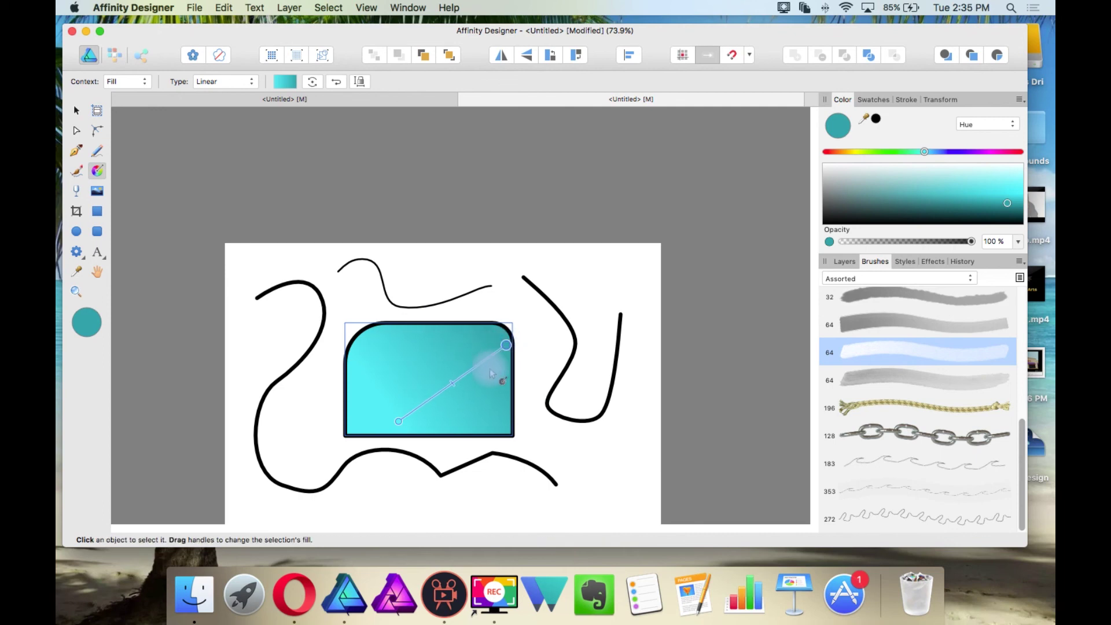
- Add a pale middle stop to the gradient and review it in the gradient editor
{"action": "left_click", "coordinate": [454, 382]}
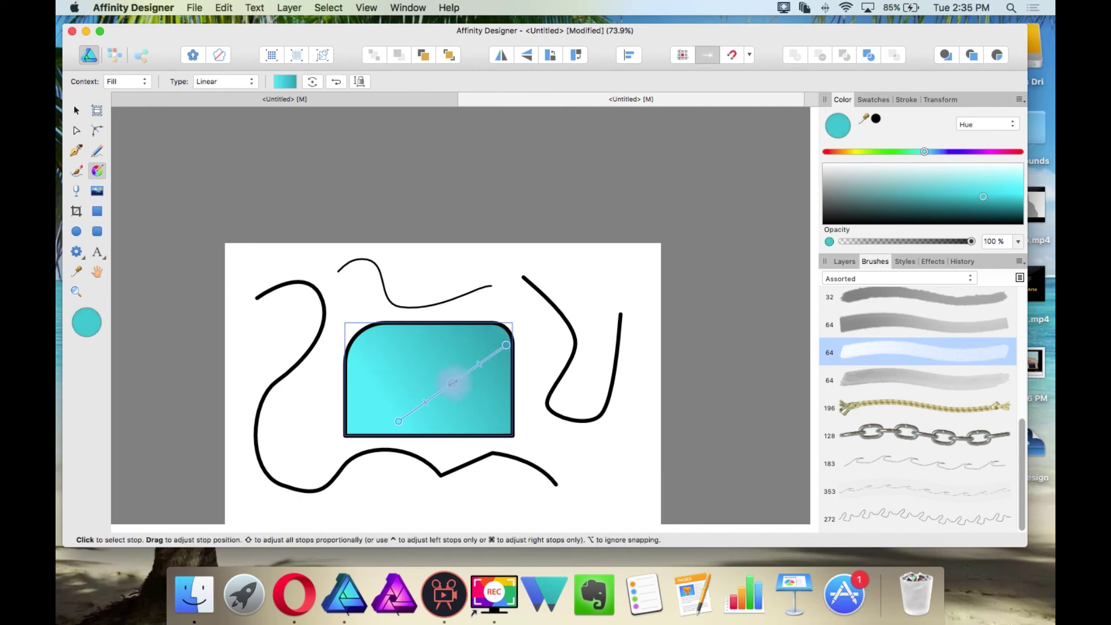
{"action": "left_click", "coordinate": [665, 280]}
{"action": "left_click_drag", "start_coordinate": [1010, 193], "coordinate": [944, 175]}
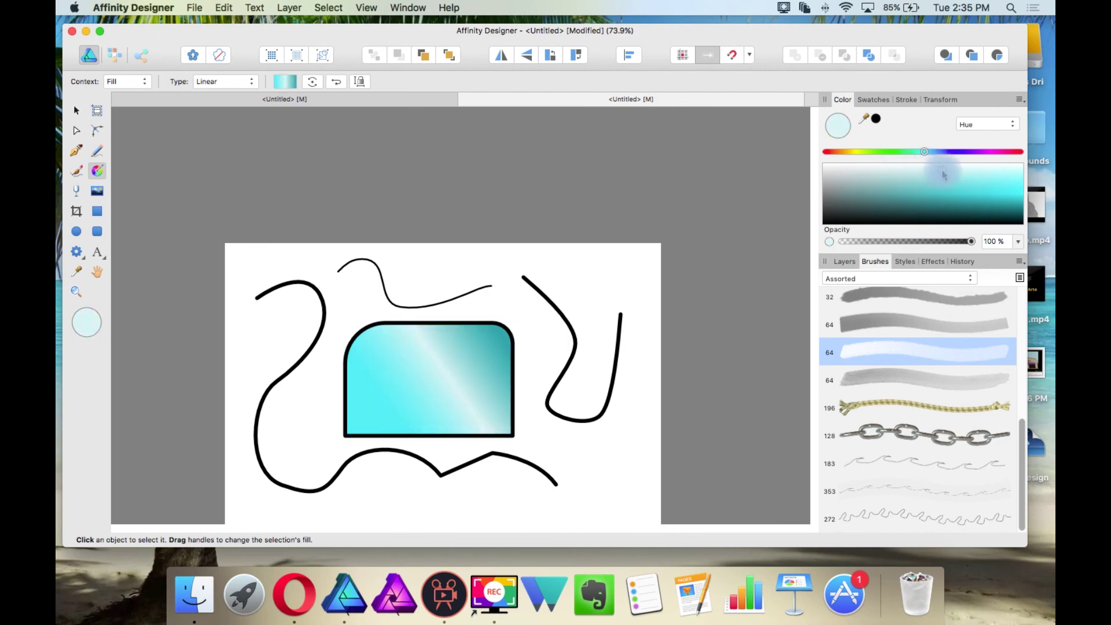
{"action": "left_click", "coordinate": [503, 392]}
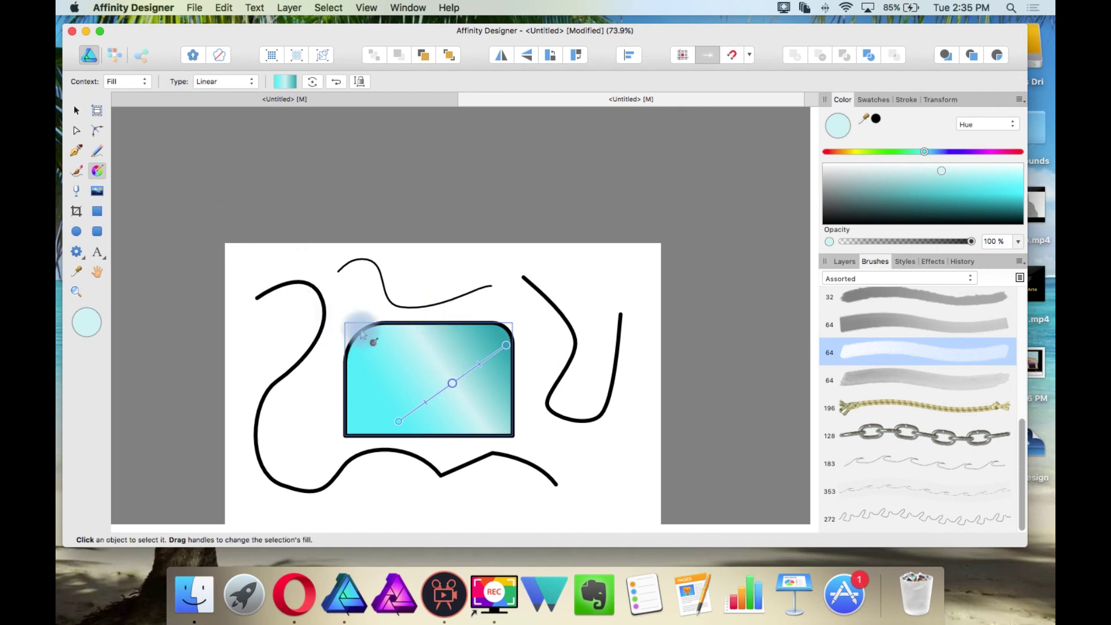
{"action": "left_click", "coordinate": [285, 85]}
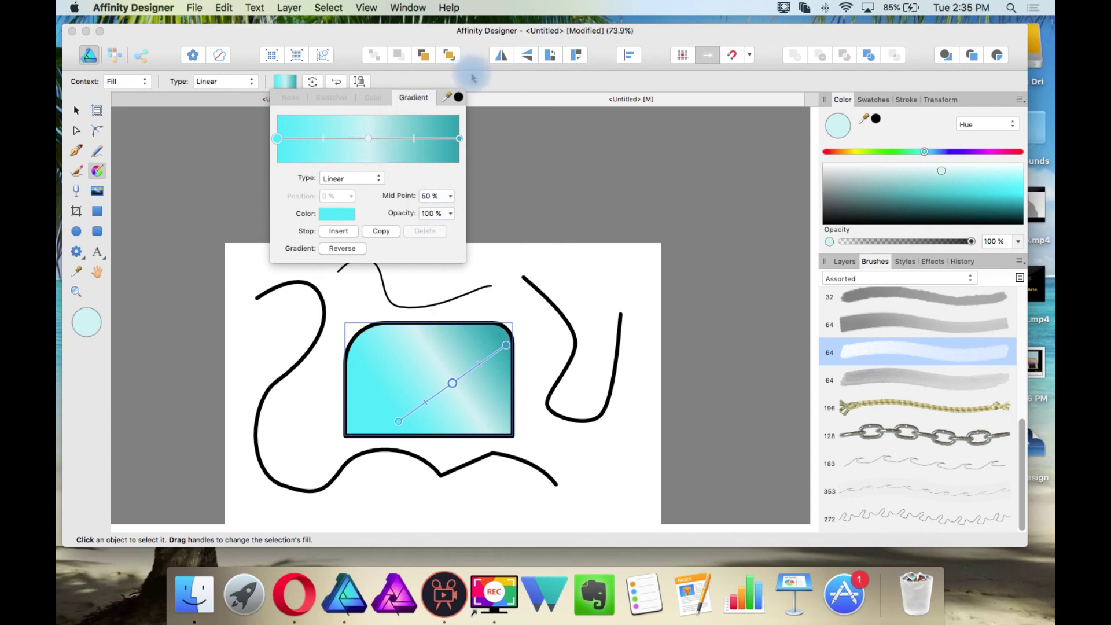
{"action": "left_click", "coordinate": [493, 83]}
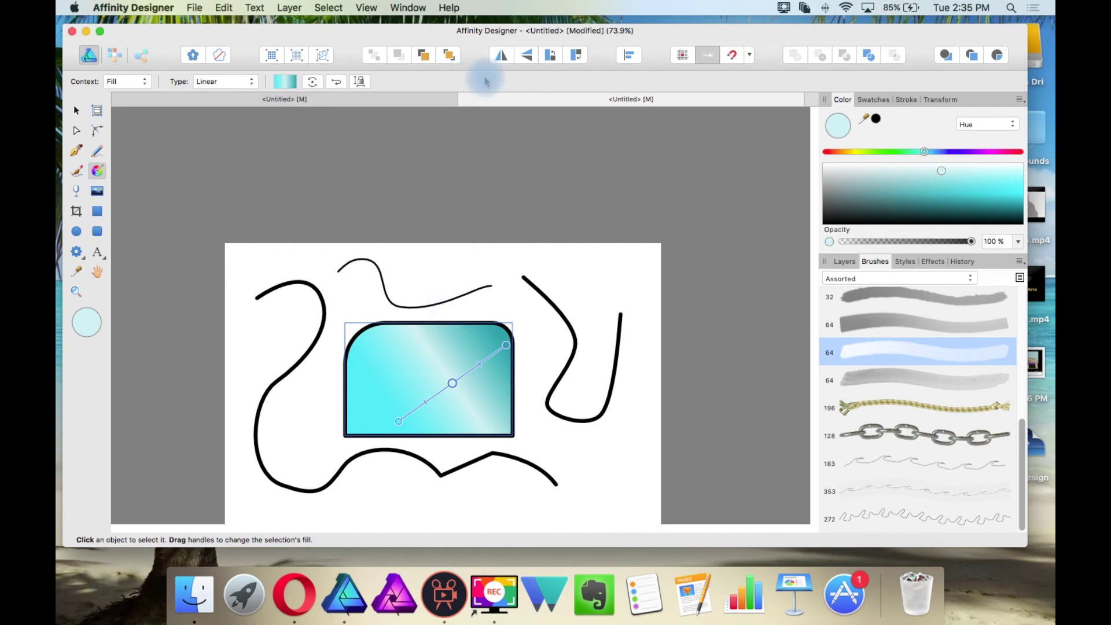
{"action": "left_click", "coordinate": [78, 191]}
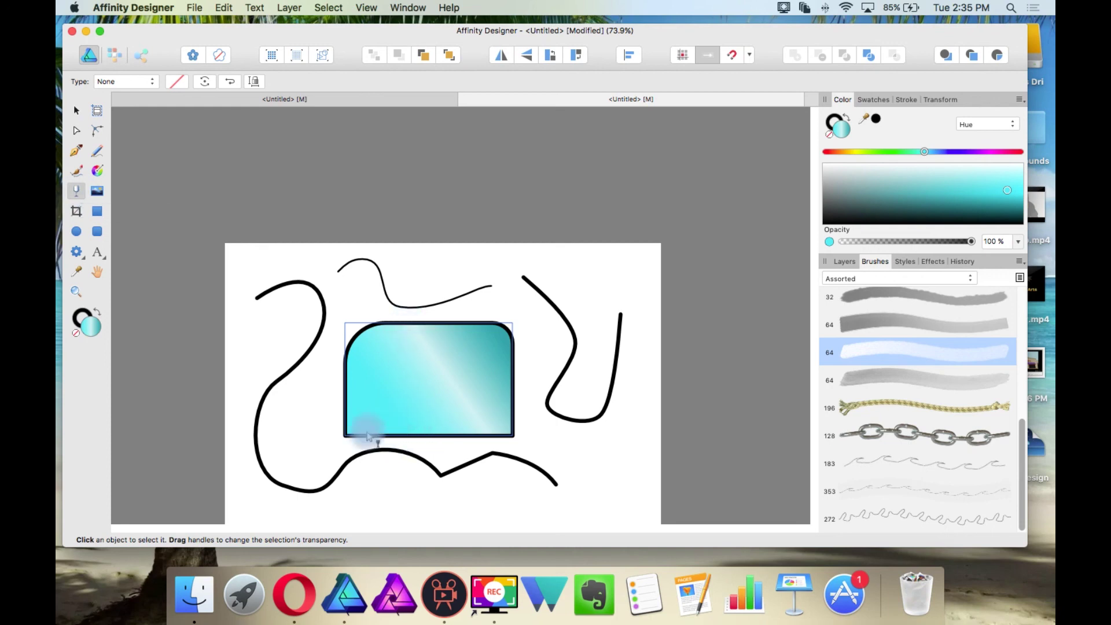
{"action": "left_click_drag", "start_coordinate": [341, 437], "coordinate": [448, 365]}
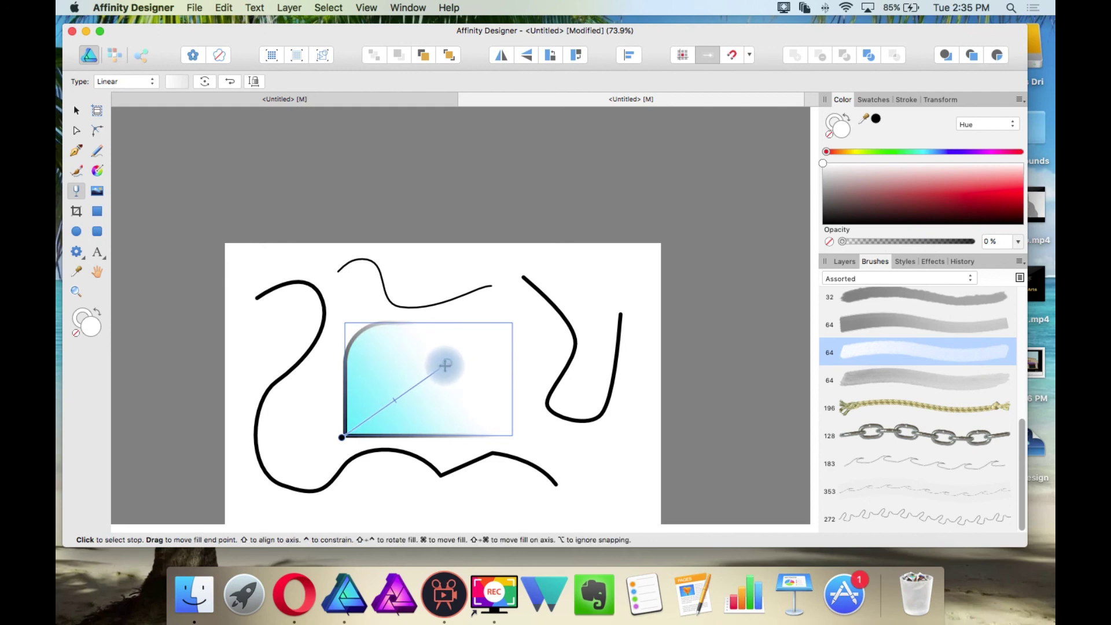
{"action": "key", "text": "super+z"}
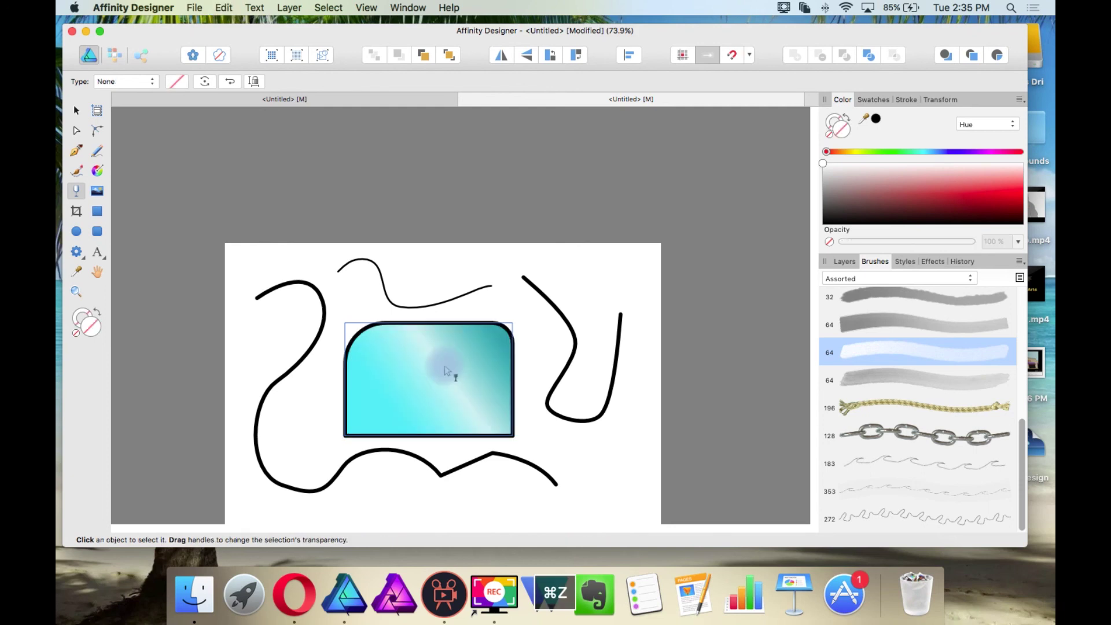
{"action": "left_click", "coordinate": [76, 212]}
- Crop away the rectangle's left part, then undo the crop to restore it whole
{"action": "left_click", "coordinate": [446, 398]}
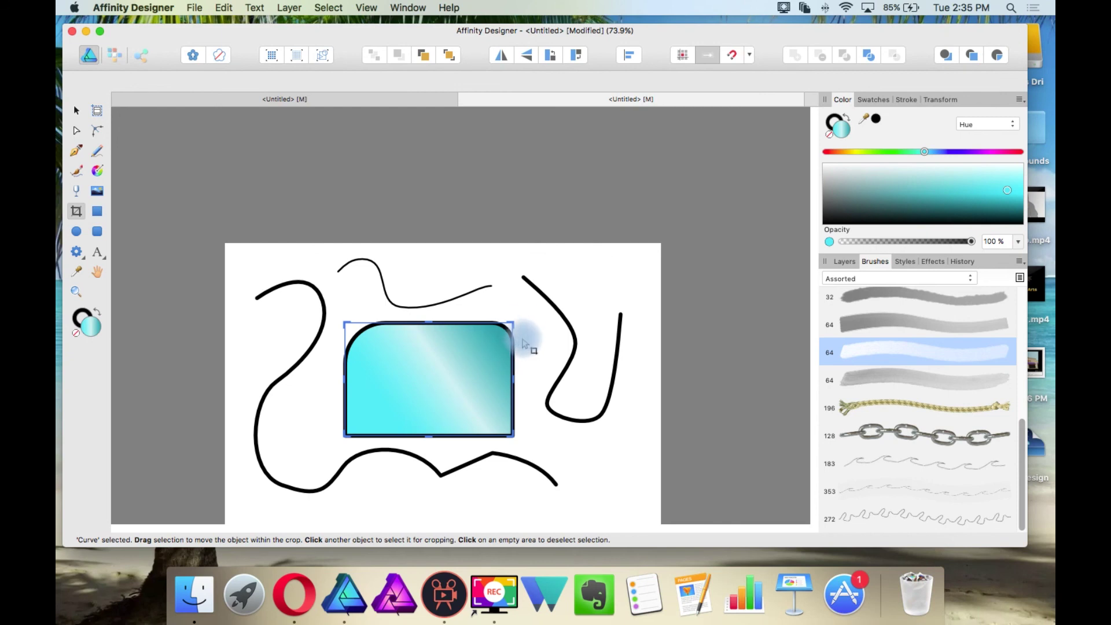
{"action": "left_click_drag", "start_coordinate": [511, 322], "coordinate": [540, 307]}
{"action": "left_click_drag", "start_coordinate": [540, 434], "coordinate": [545, 454]}
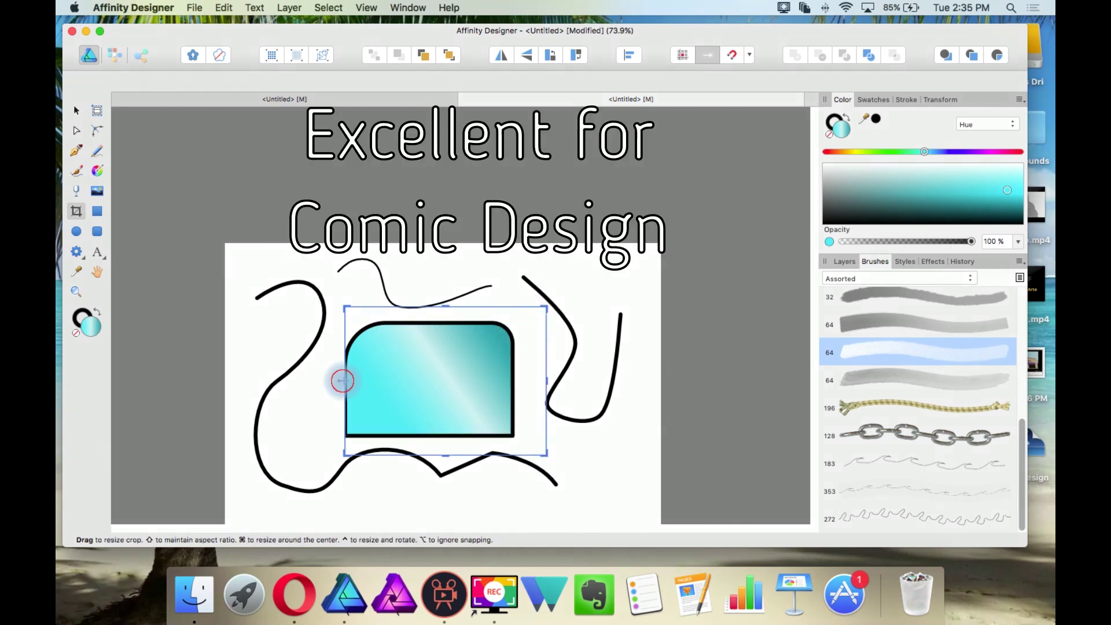
{"action": "left_click_drag", "start_coordinate": [345, 380], "coordinate": [427, 377]}
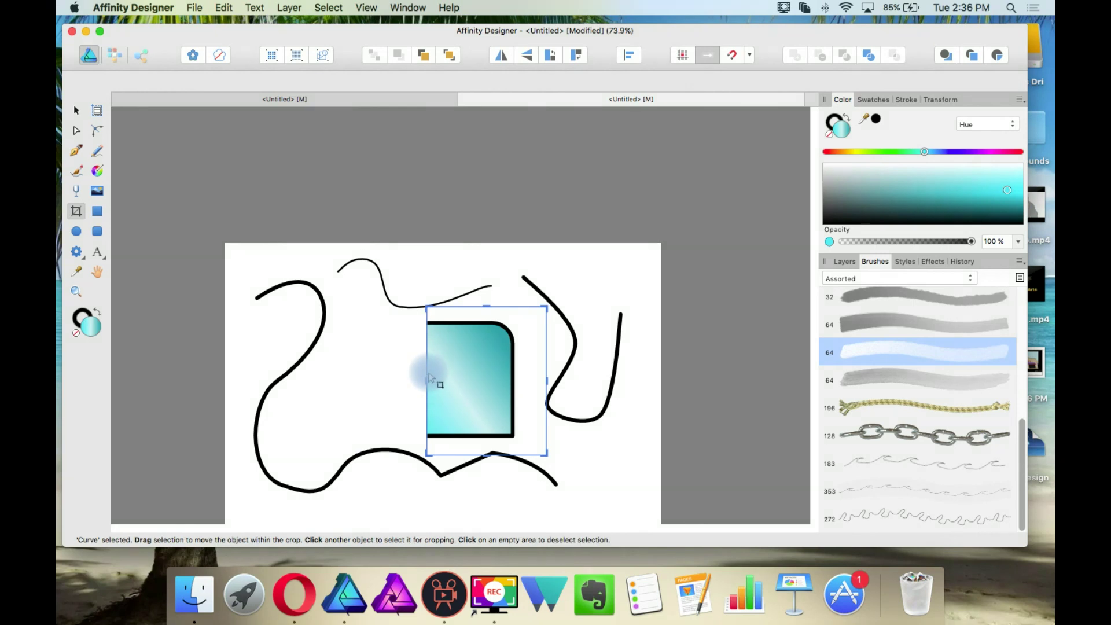
{"action": "key", "text": "super+z"}
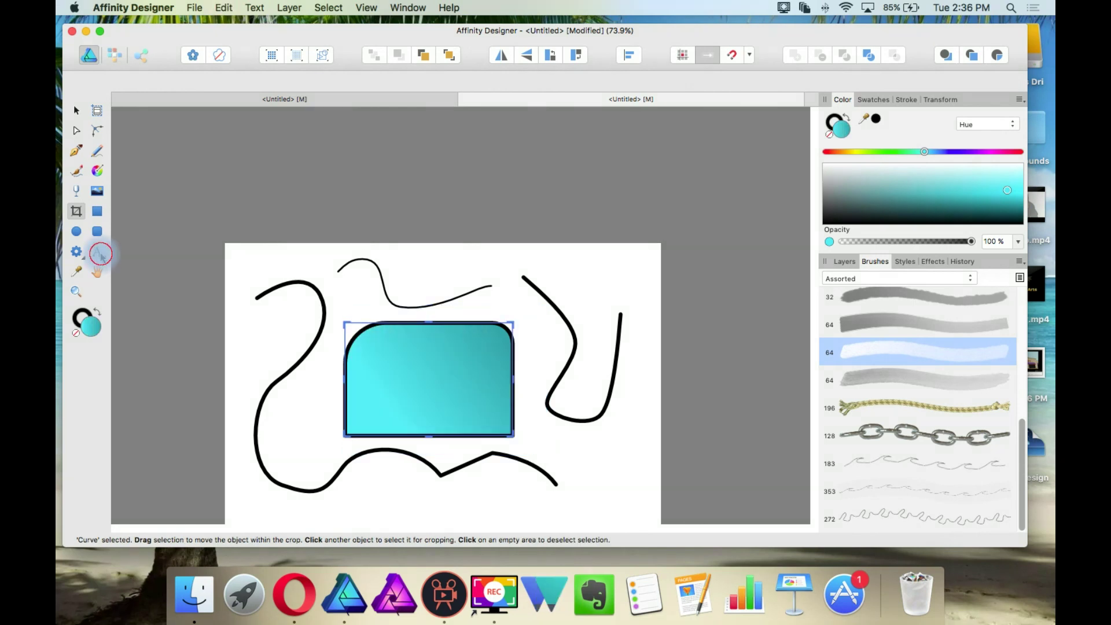
{"action": "left_click", "coordinate": [97, 252]}
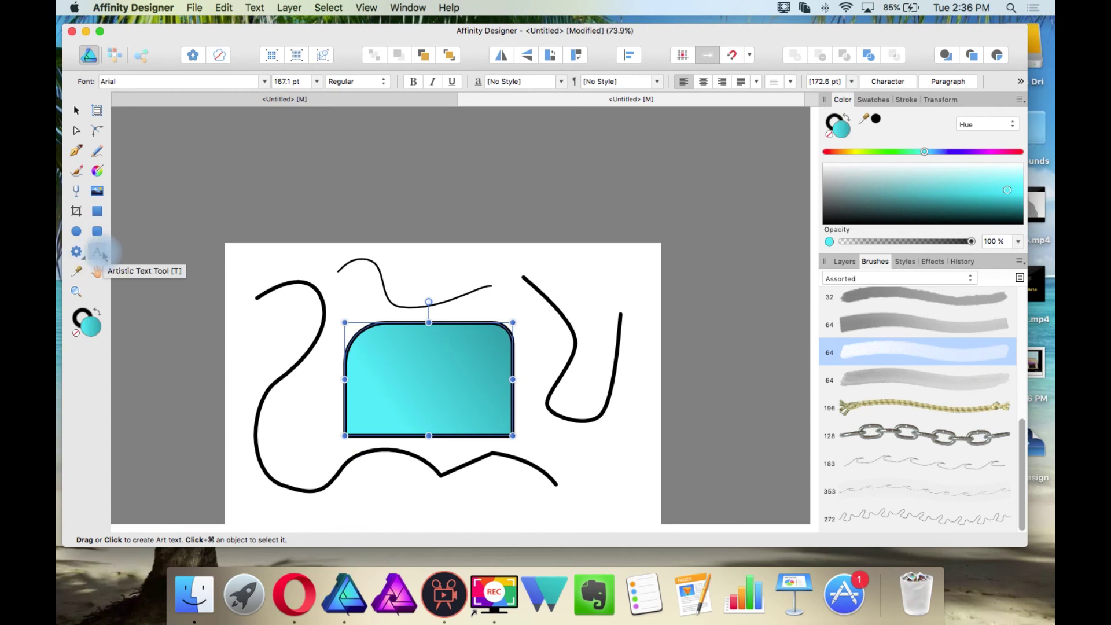
{"action": "left_click", "coordinate": [76, 272]}
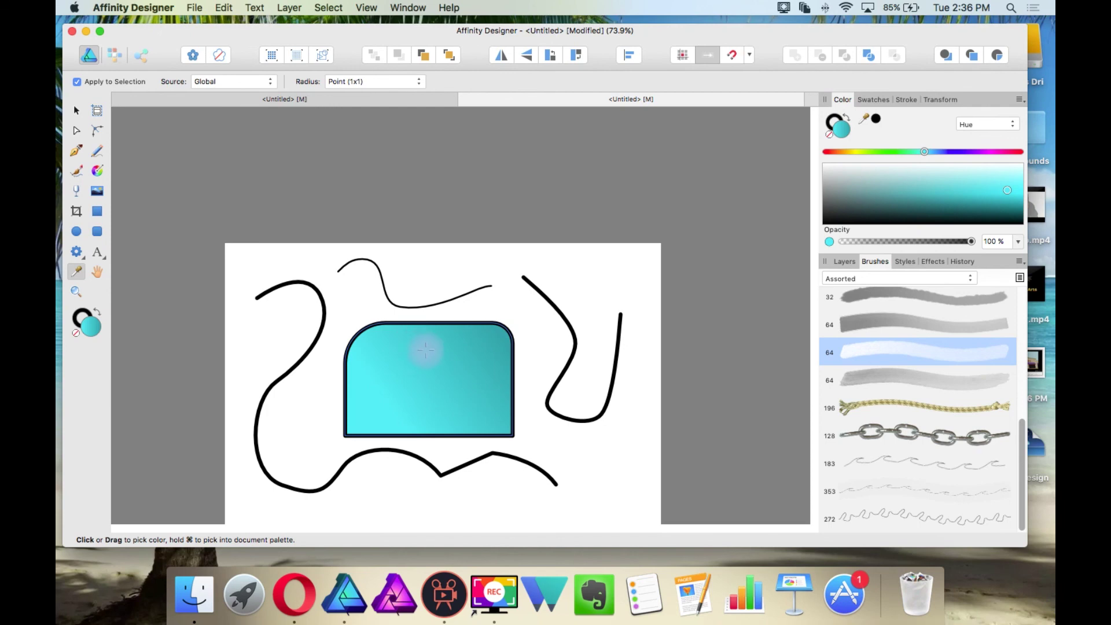
- Sample cyan from the gradient, try orange, then fill the rectangle flat with the sampled cyan
{"action": "left_click_drag", "start_coordinate": [437, 357], "coordinate": [383, 397]}
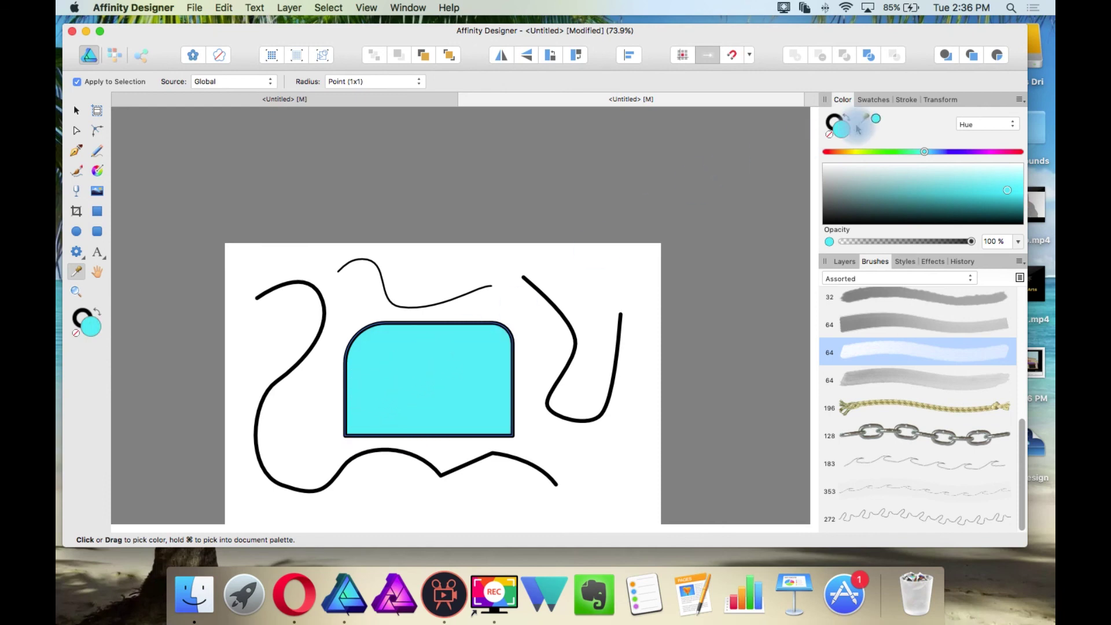
{"action": "left_click_drag", "start_coordinate": [868, 118], "coordinate": [840, 127]}
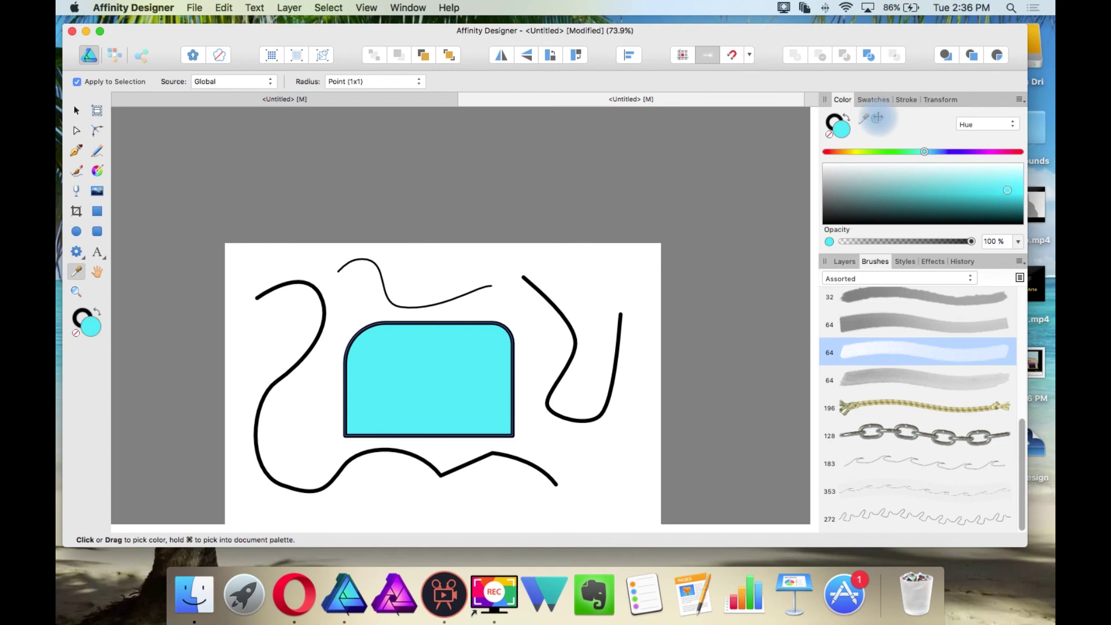
{"action": "left_click", "coordinate": [76, 110]}
{"action": "left_click", "coordinate": [503, 429]}
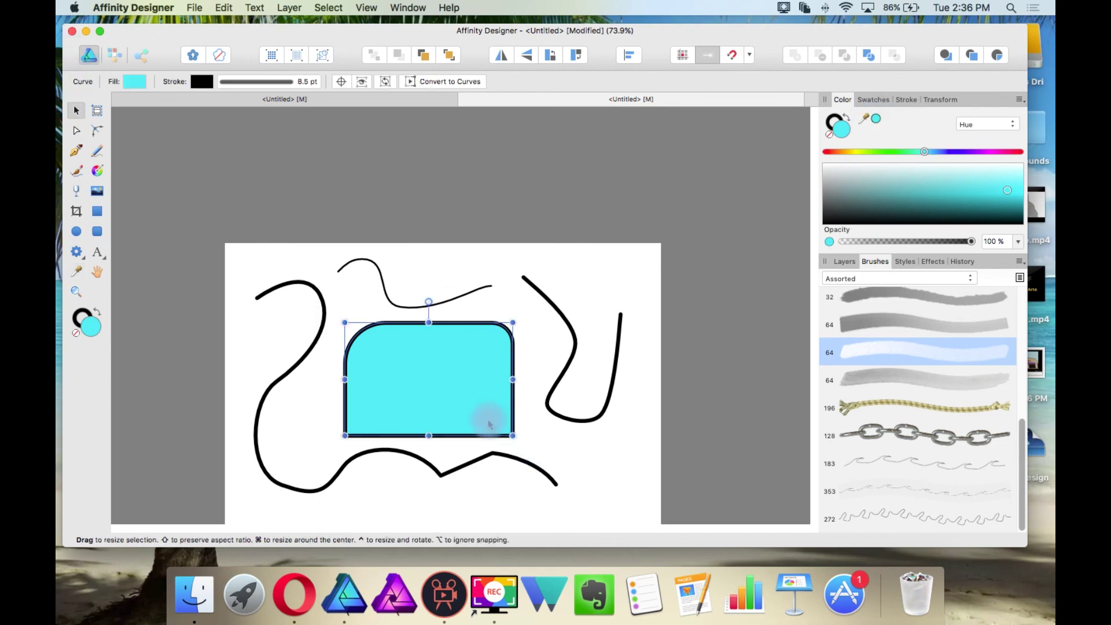
{"action": "left_click", "coordinate": [844, 151]}
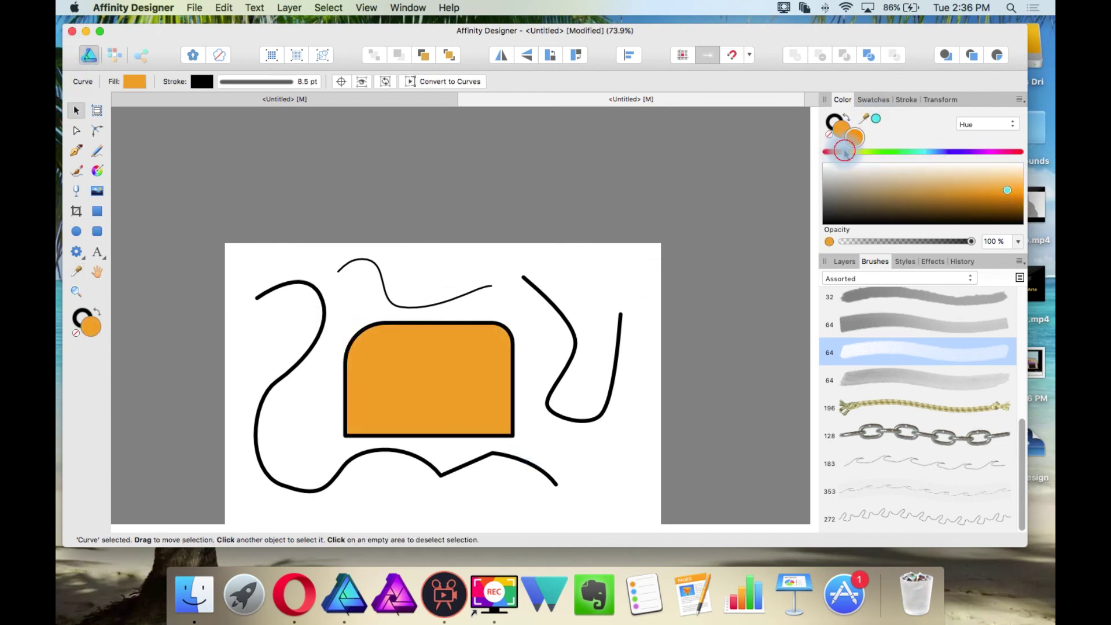
{"action": "left_click", "coordinate": [875, 120]}
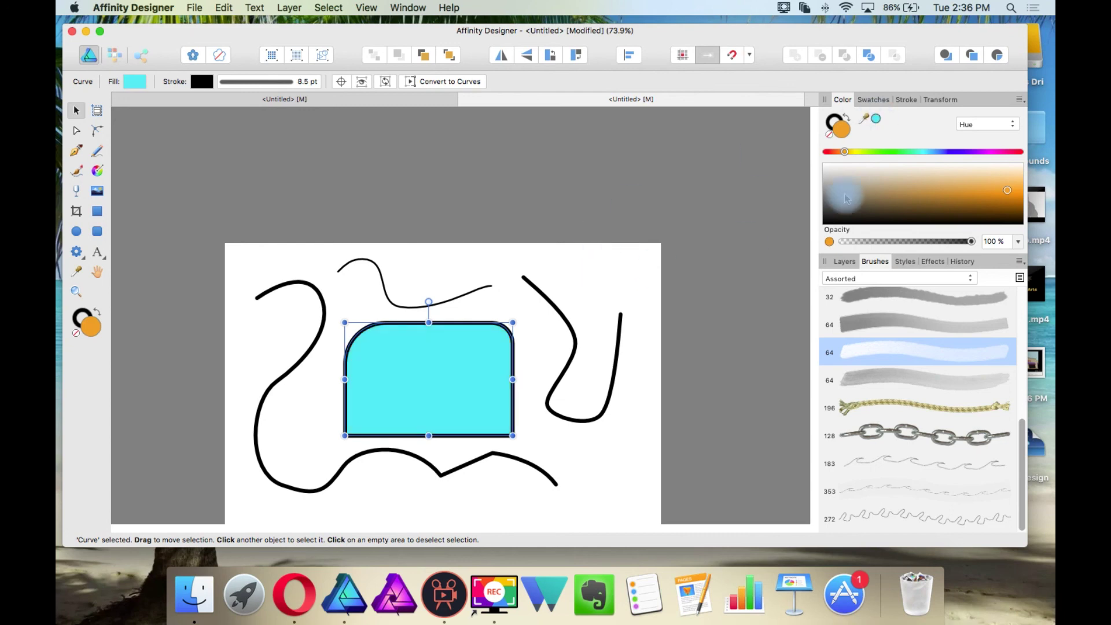
{"action": "left_click", "coordinate": [438, 371]}
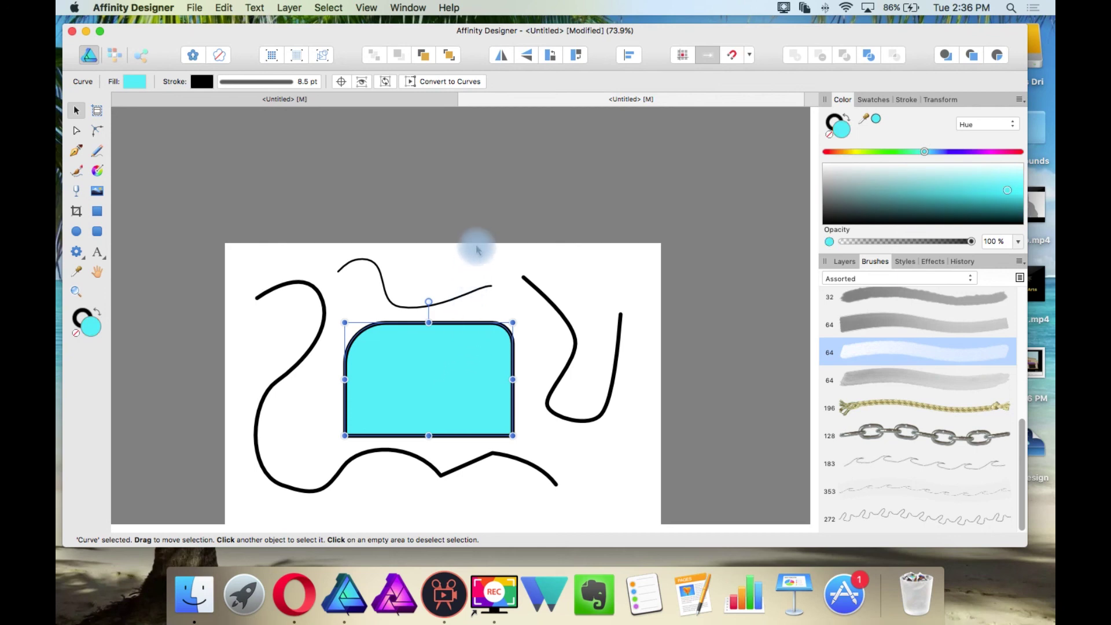
{"action": "left_click", "coordinate": [97, 151]}
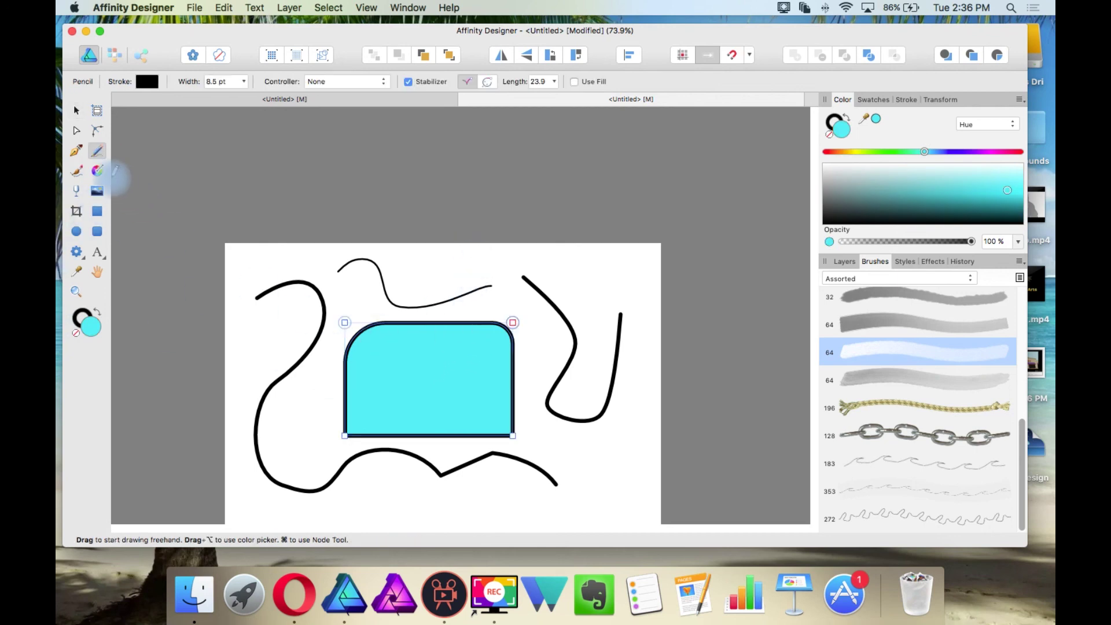
- Give the rectangle a linear cyan gradient and draw a magenta circle at the top-left
{"action": "left_click", "coordinate": [97, 170]}
{"action": "left_click_drag", "start_coordinate": [412, 398], "coordinate": [523, 322]}
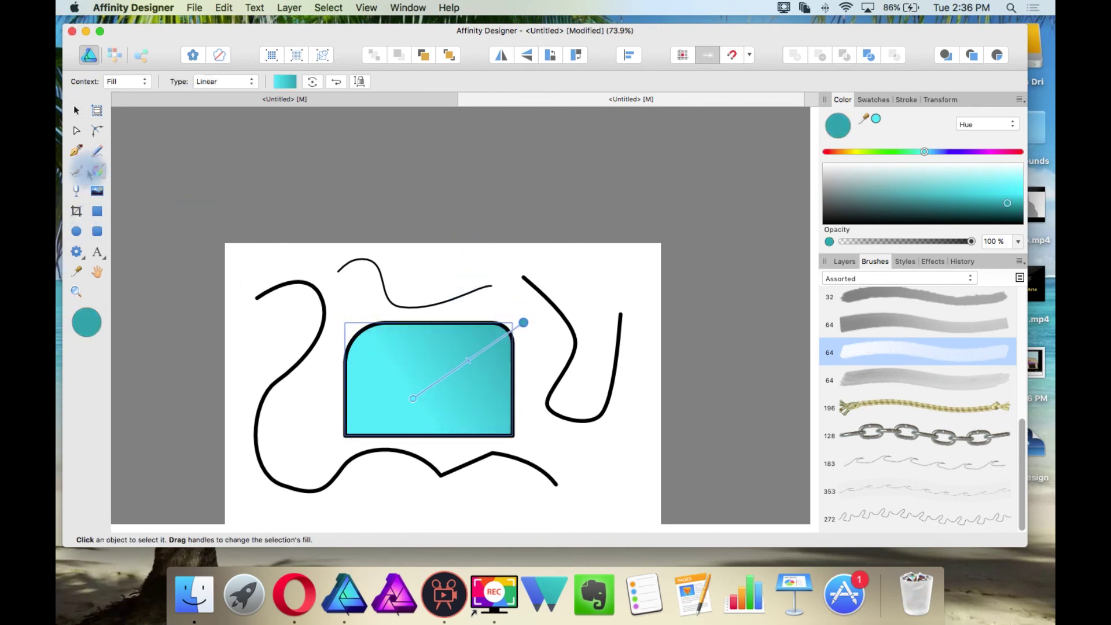
{"action": "left_click", "coordinate": [77, 229]}
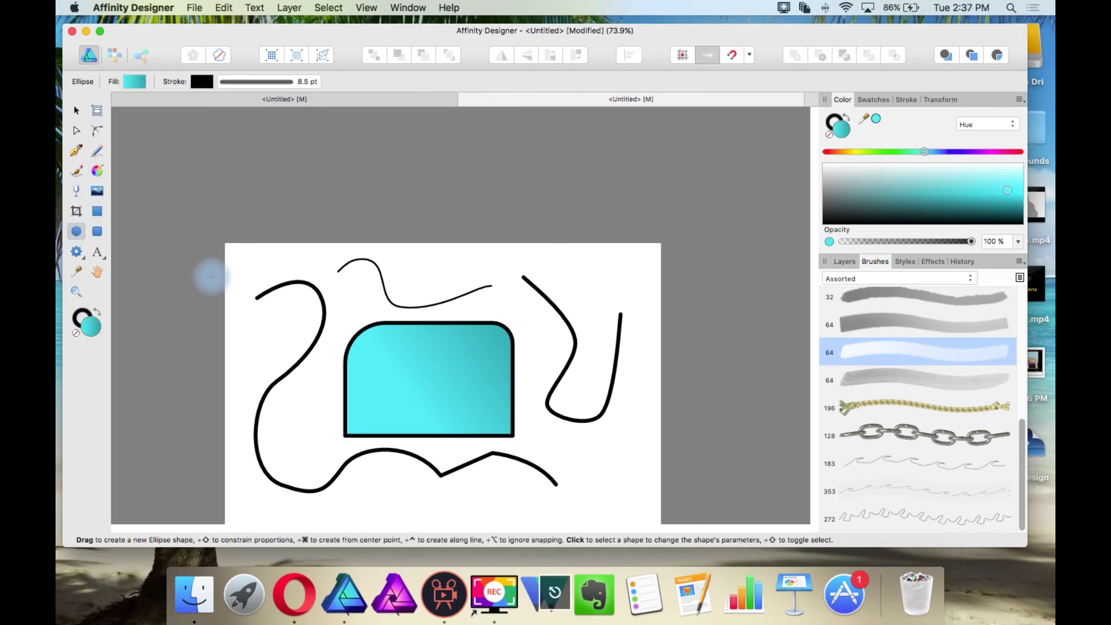
{"action": "left_click_drag", "start_coordinate": [234, 262], "coordinate": [300, 328]}
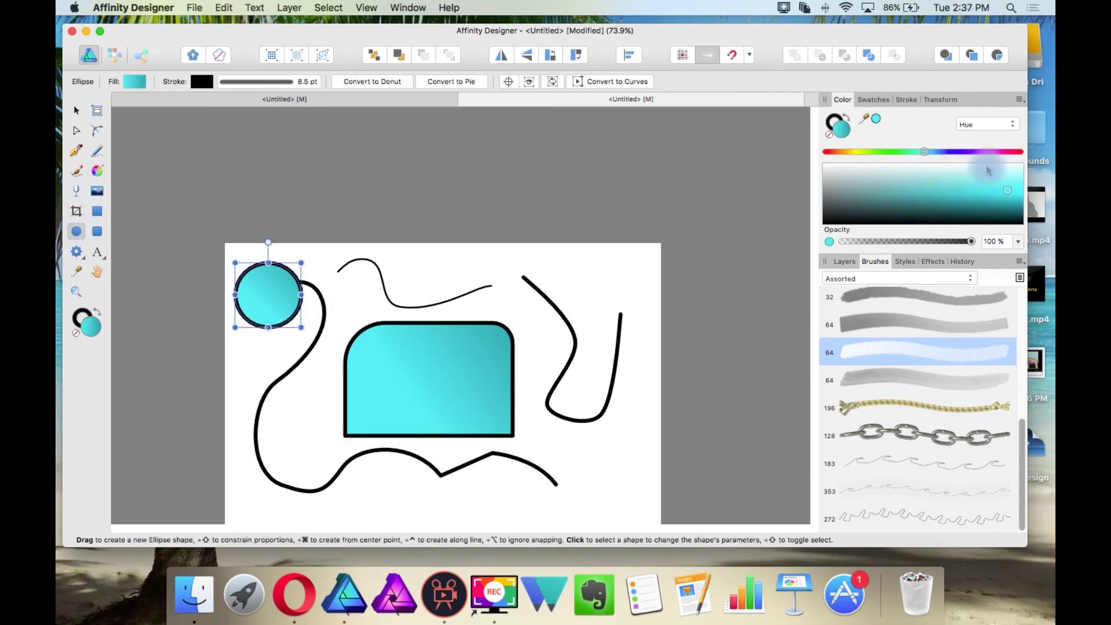
{"action": "left_click", "coordinate": [1006, 152]}
- Copy the gradient rectangle and paste its style onto the circle
{"action": "left_click", "coordinate": [76, 112]}
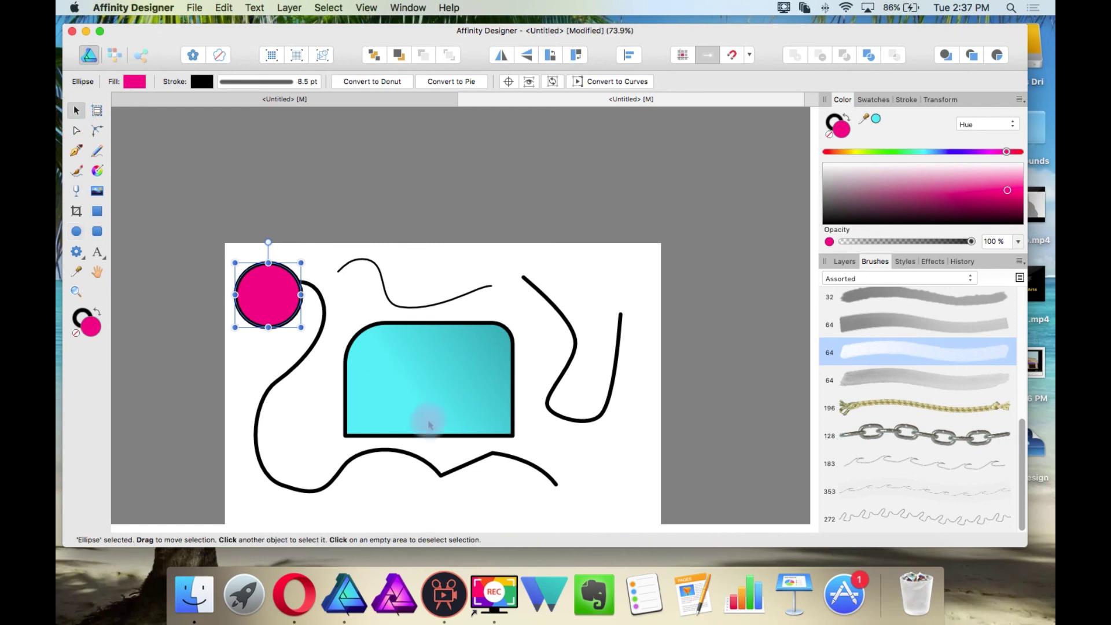
{"action": "left_click", "coordinate": [456, 385]}
{"action": "left_click", "coordinate": [223, 7]}
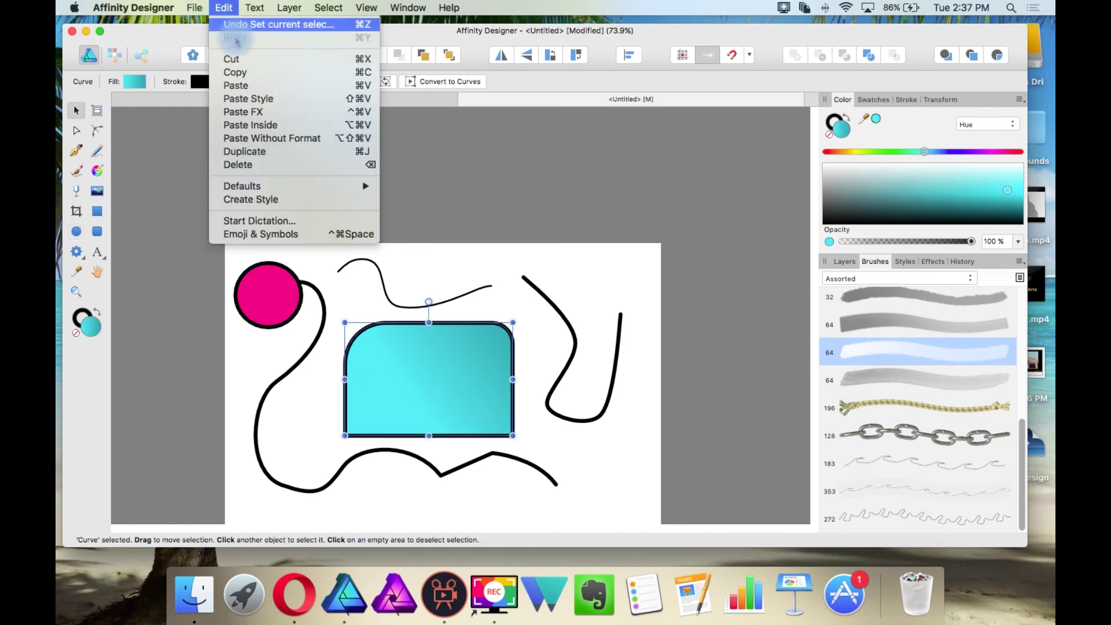
{"action": "left_click", "coordinate": [243, 75]}
{"action": "left_click", "coordinate": [255, 304]}
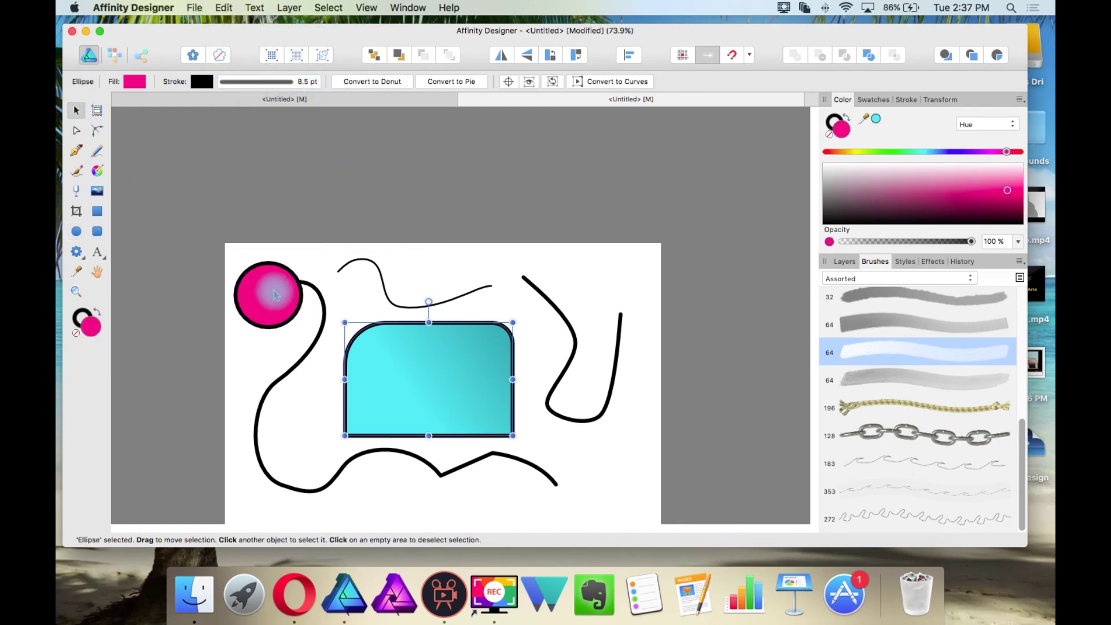
{"action": "mouse_move", "coordinate": [276, 296]}
{"action": "left_mouse_down"}
{"action": "mouse_move", "coordinate": [320, 301]}
{"action": "mouse_move", "coordinate": [286, 295]}
{"action": "left_mouse_up"}
{"action": "left_click", "coordinate": [225, 7]}
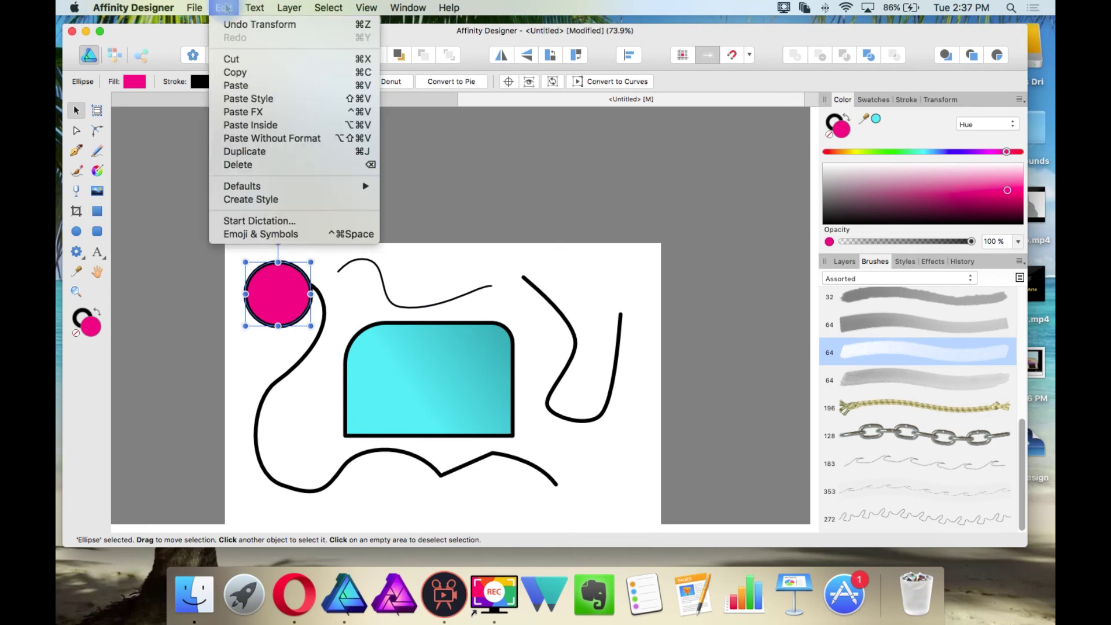
{"action": "left_click", "coordinate": [261, 102]}
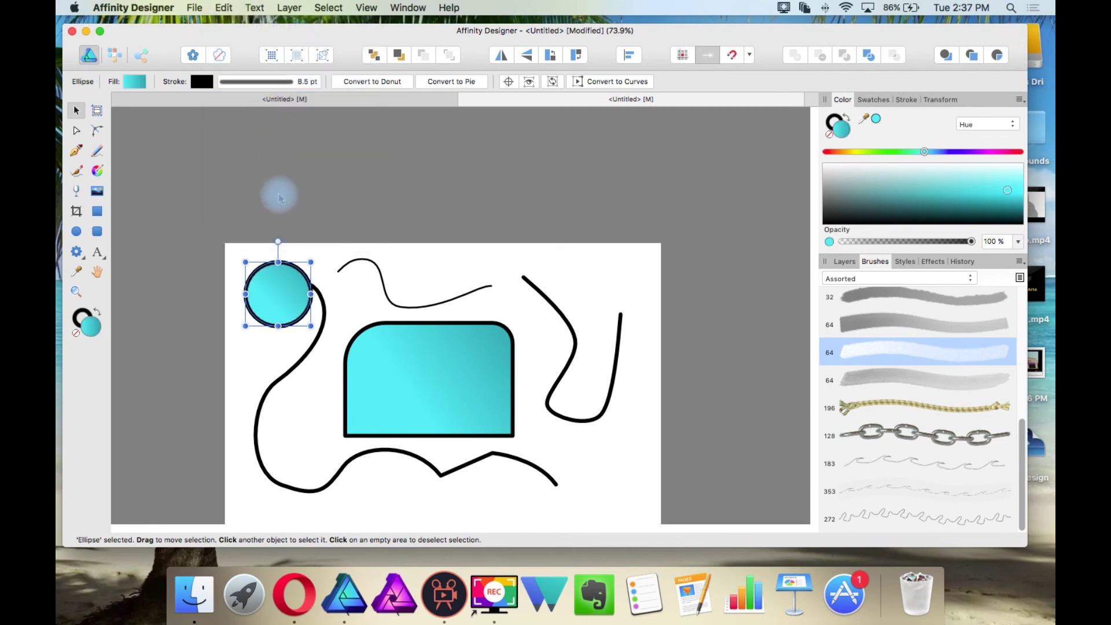
{"action": "left_click", "coordinate": [222, 6]}
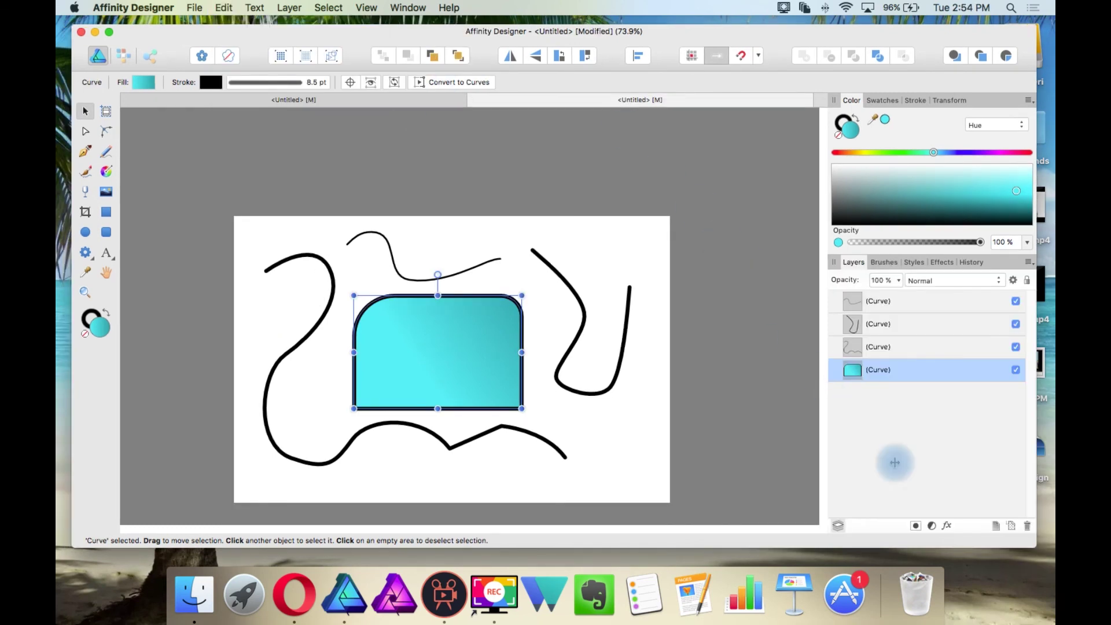
{"action": "left_click", "coordinate": [947, 525]}
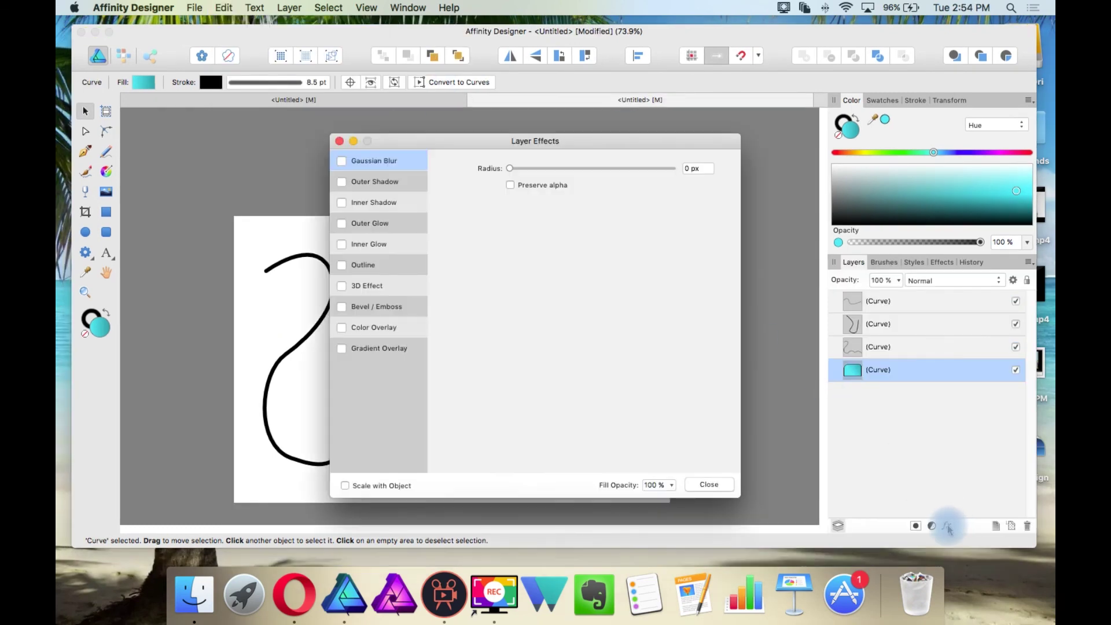
{"action": "left_click", "coordinate": [339, 141]}
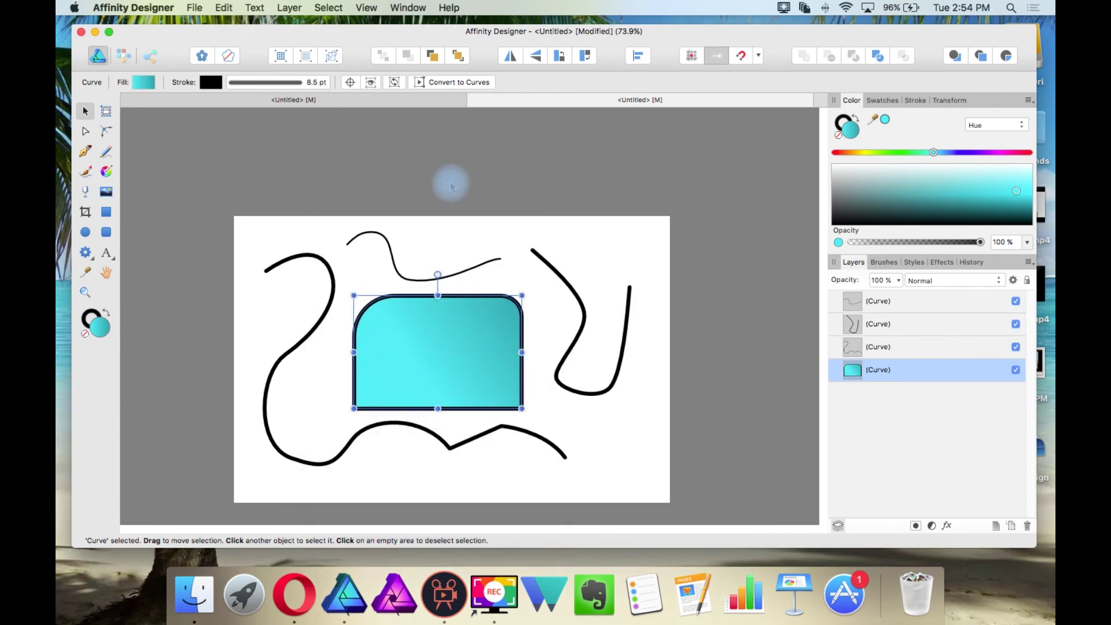
{"action": "left_click", "coordinate": [931, 525]}
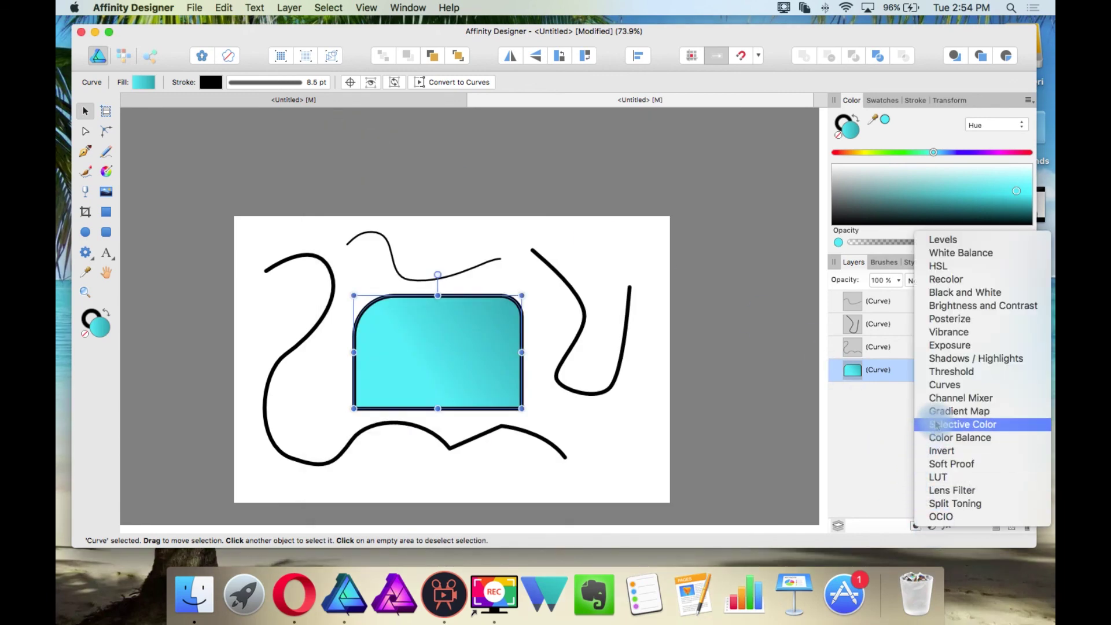
{"action": "left_click", "coordinate": [871, 30]}
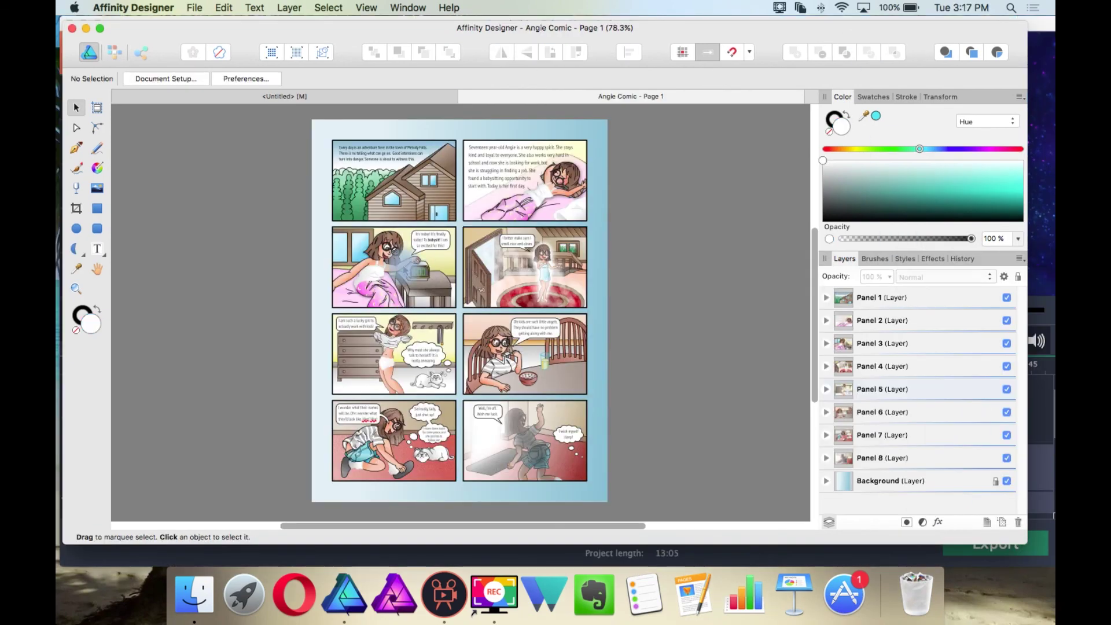
- Zoom far into the alarm clock in the Angie Comic panel
{"action": "scroll", "coordinate": [460, 295], "scroll_direction": "up", "scroll_amount": 10}
{"action": "scroll", "coordinate": [460, 295], "scroll_direction": "up", "scroll_amount": 20}
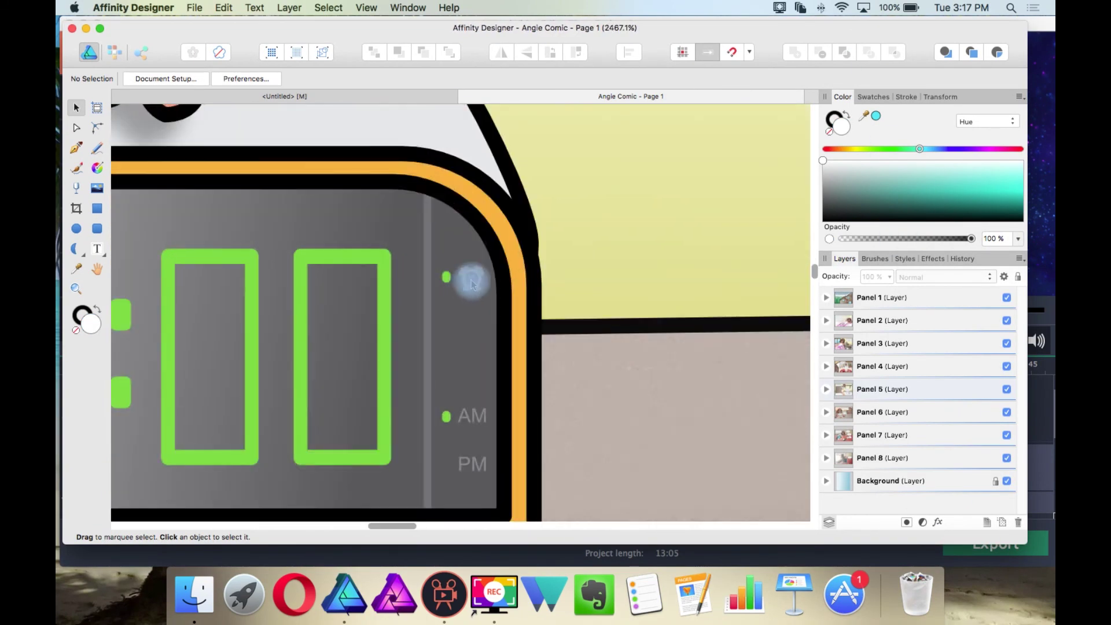
{"action": "scroll", "coordinate": [478, 295], "scroll_direction": "up", "scroll_amount": 15}
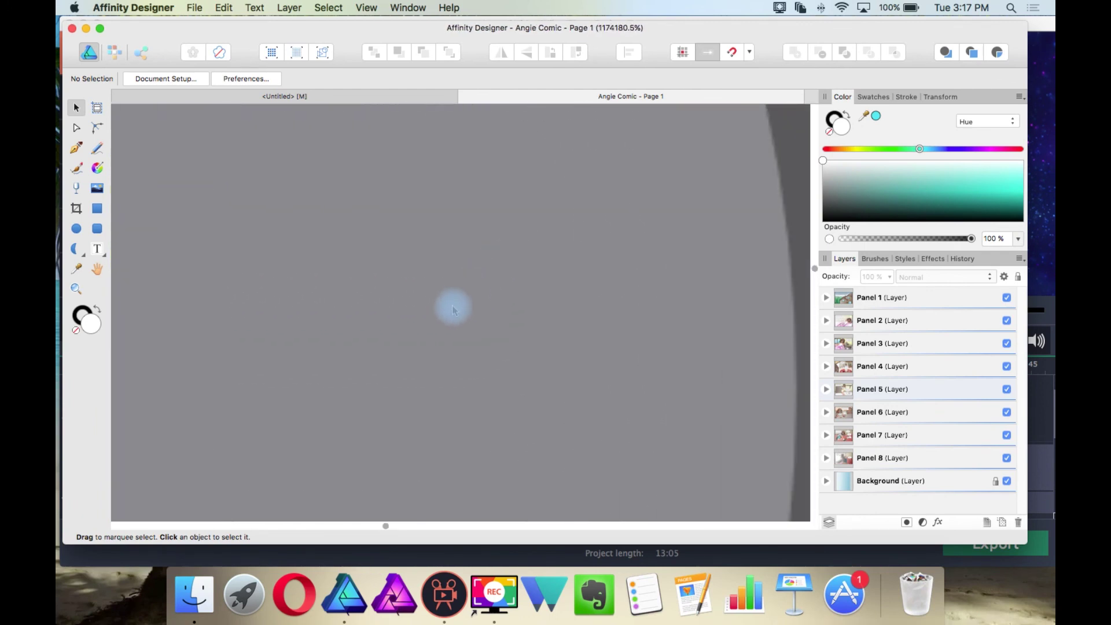
{"action": "scroll", "coordinate": [464, 367], "scroll_direction": "up", "scroll_amount": 10}
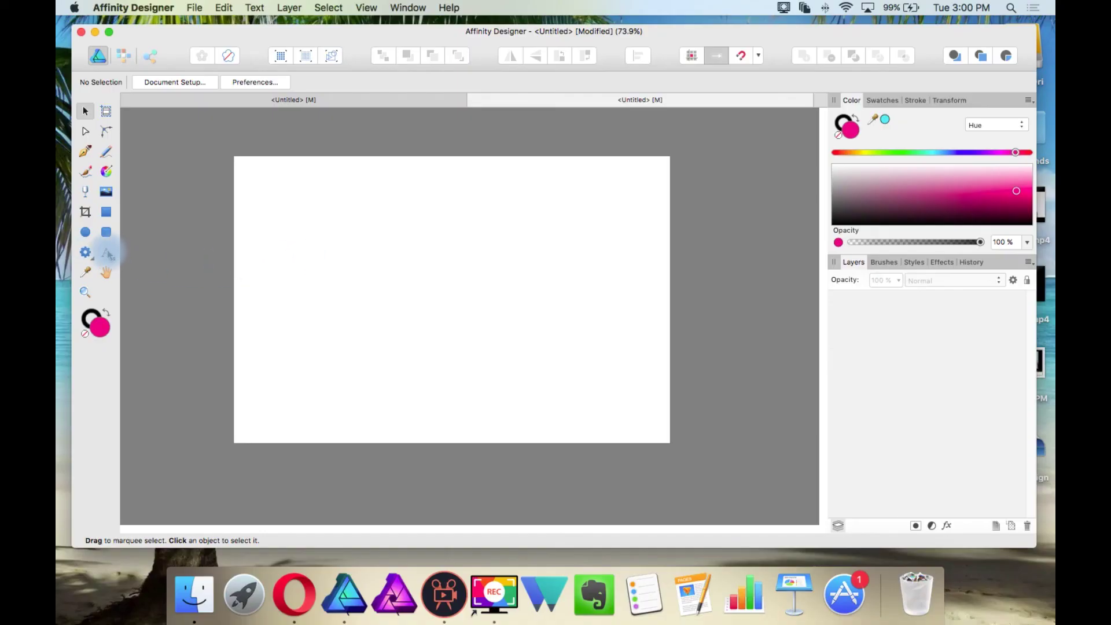
- Create a large art text object reading 'Text' and shrink its lettering
{"action": "left_click", "coordinate": [108, 253]}
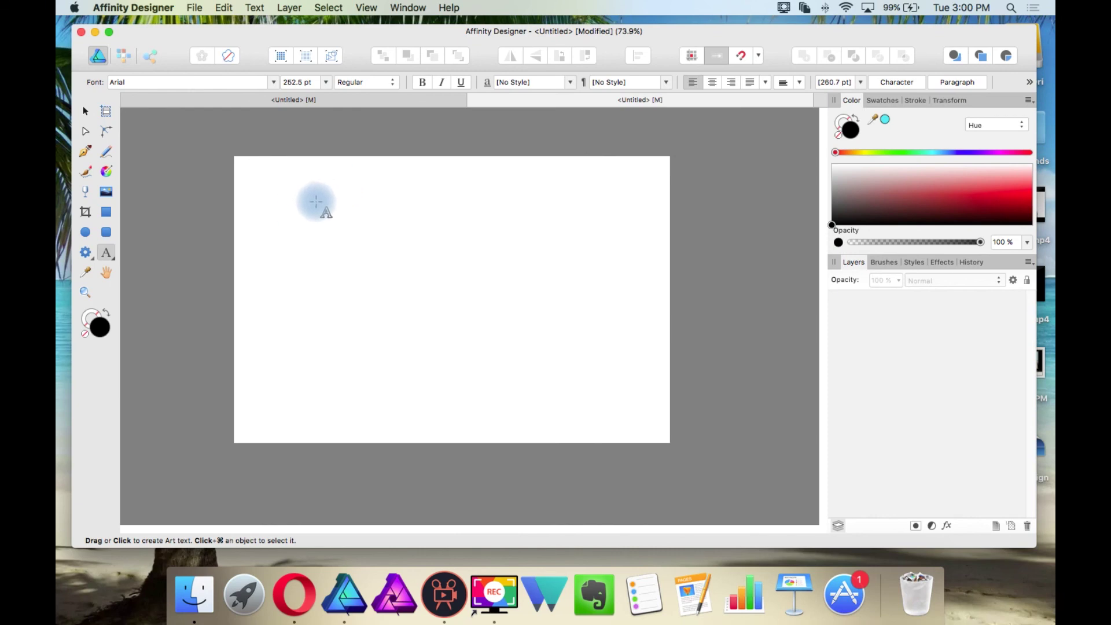
{"action": "left_click_drag", "start_coordinate": [316, 201], "coordinate": [418, 279]}
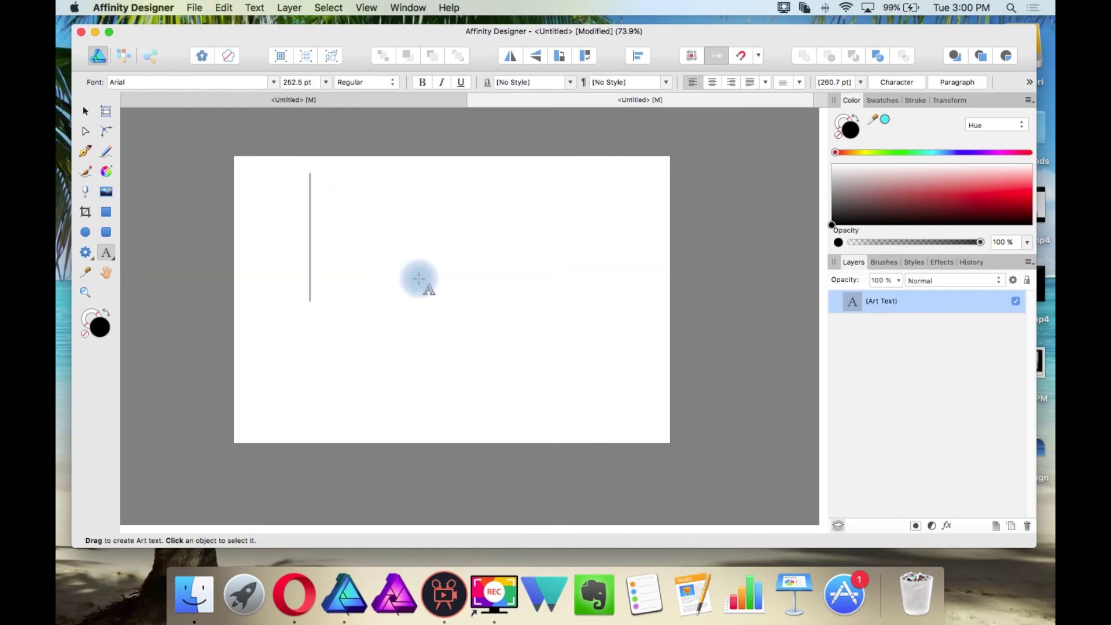
{"action": "type", "text": "Text"}
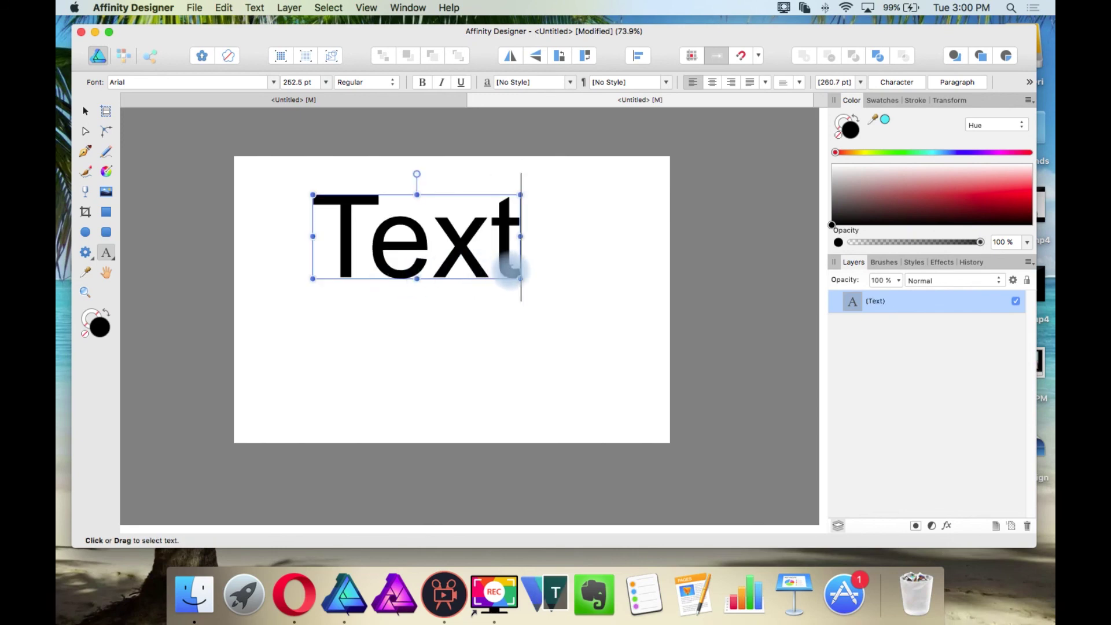
{"action": "left_click_drag", "start_coordinate": [520, 278], "coordinate": [463, 326]}
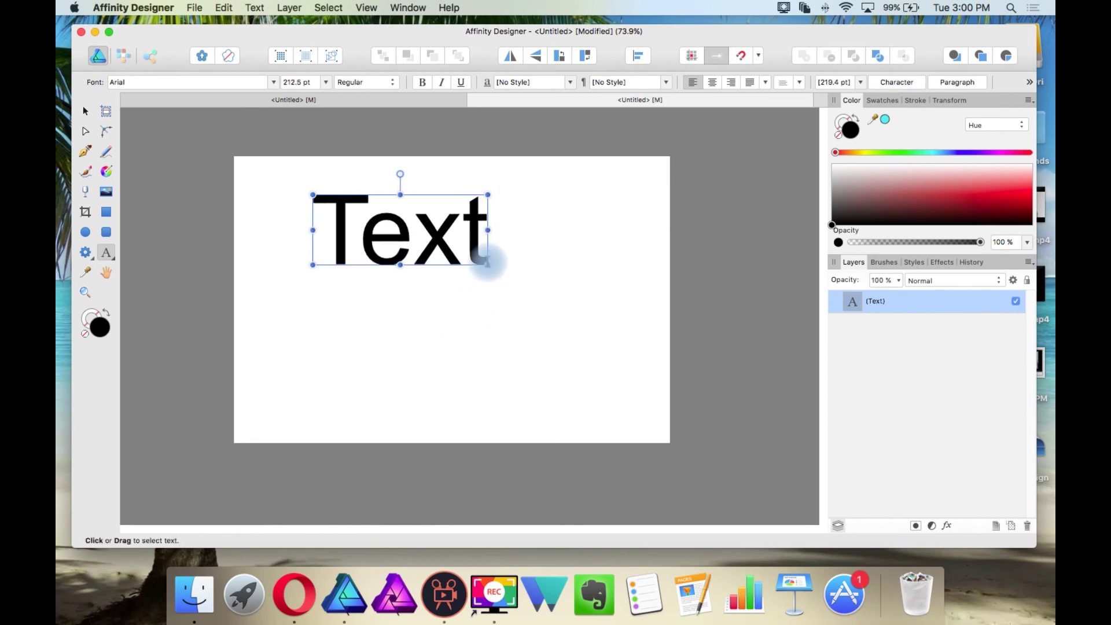
- Place the caret at the end of 'Text', then pick the Frame Text Tool from the flyout
{"action": "left_click", "coordinate": [489, 266]}
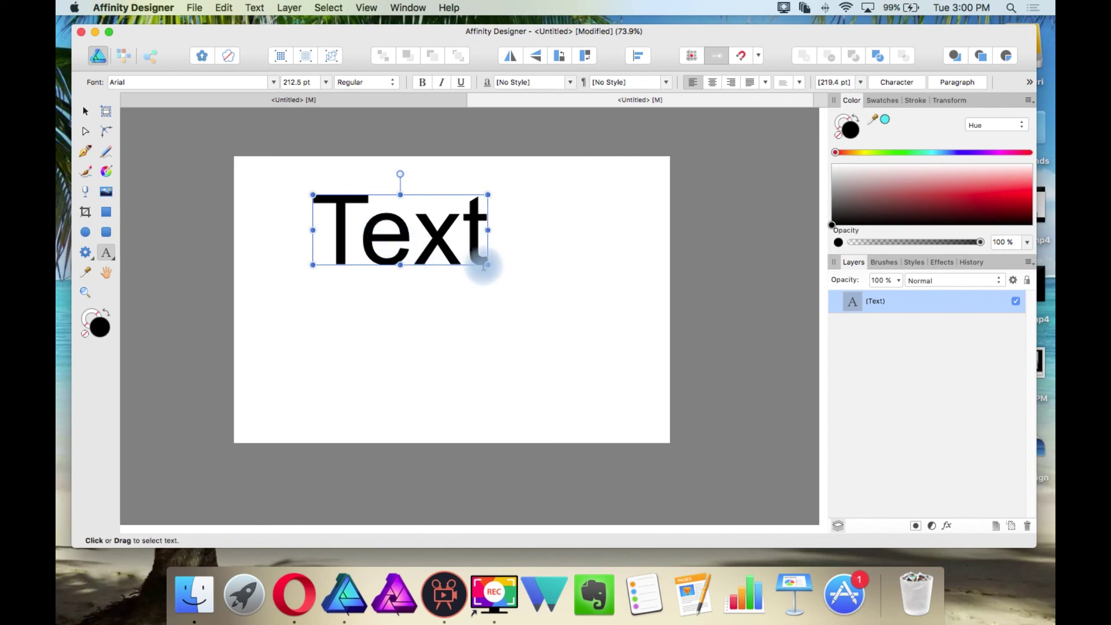
{"action": "left_click", "coordinate": [484, 265]}
{"action": "left_click", "coordinate": [107, 253]}
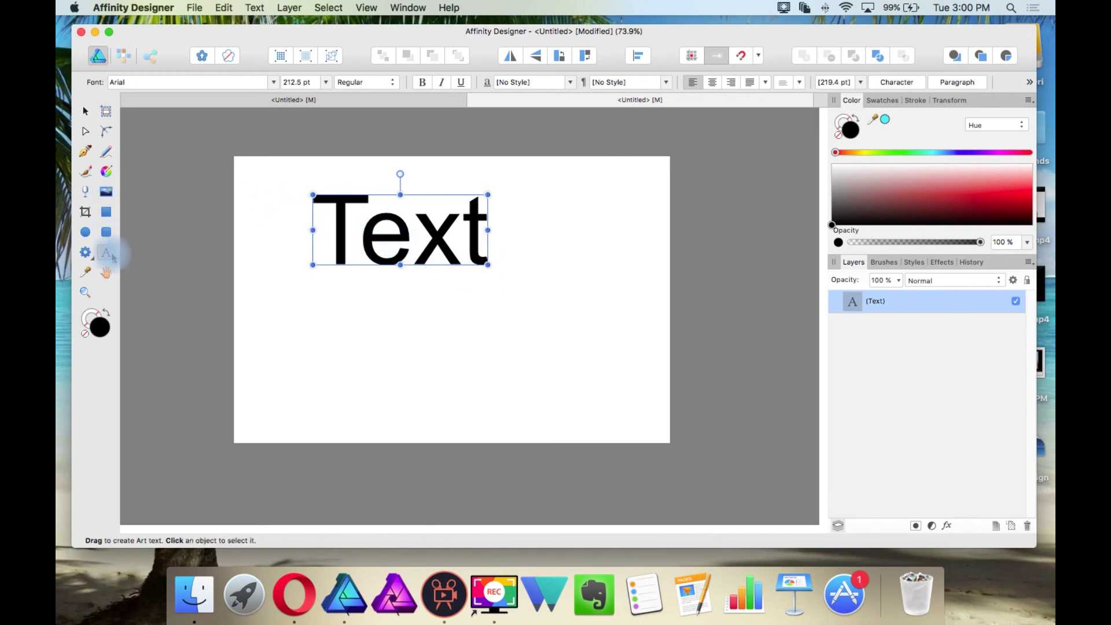
{"action": "left_click_drag", "start_coordinate": [114, 263], "coordinate": [152, 274]}
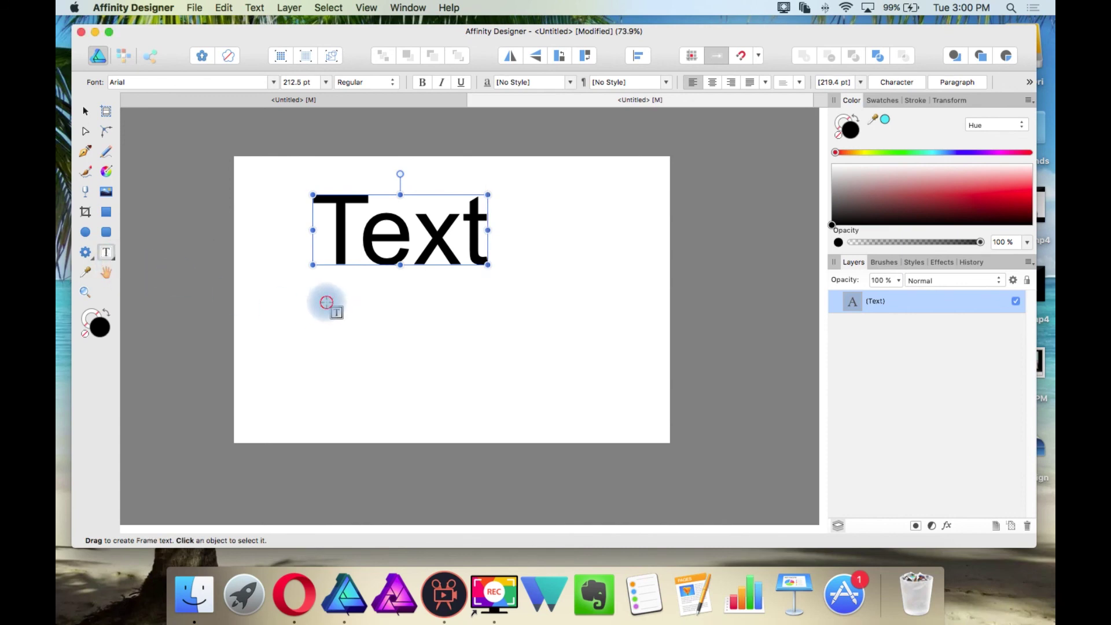
- Draw a text frame below the big word, enter the text at 24 pt, and enlarge the frame
{"action": "left_click_drag", "start_coordinate": [325, 301], "coordinate": [507, 406]}
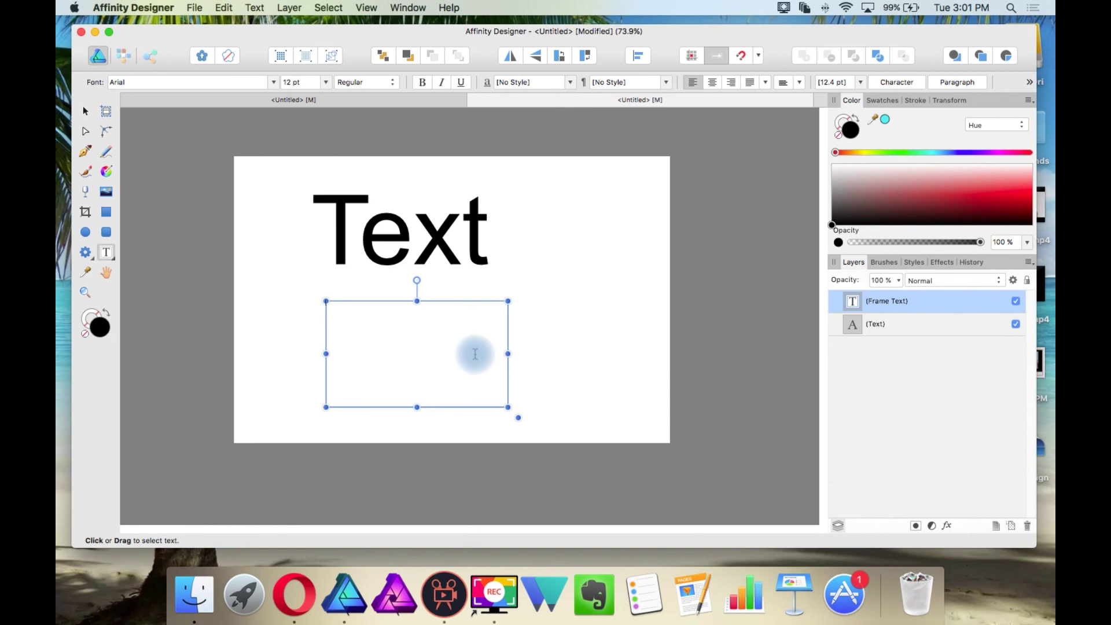
{"action": "type", "text": "Tex"}
{"action": "key", "text": "Escape"}
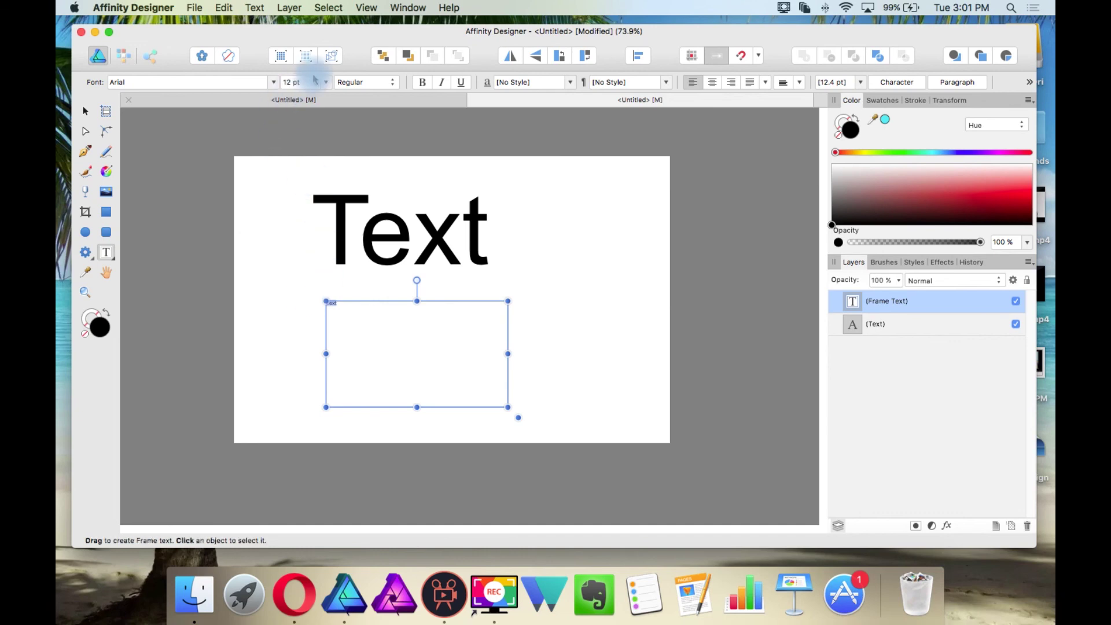
{"action": "left_click", "coordinate": [322, 82]}
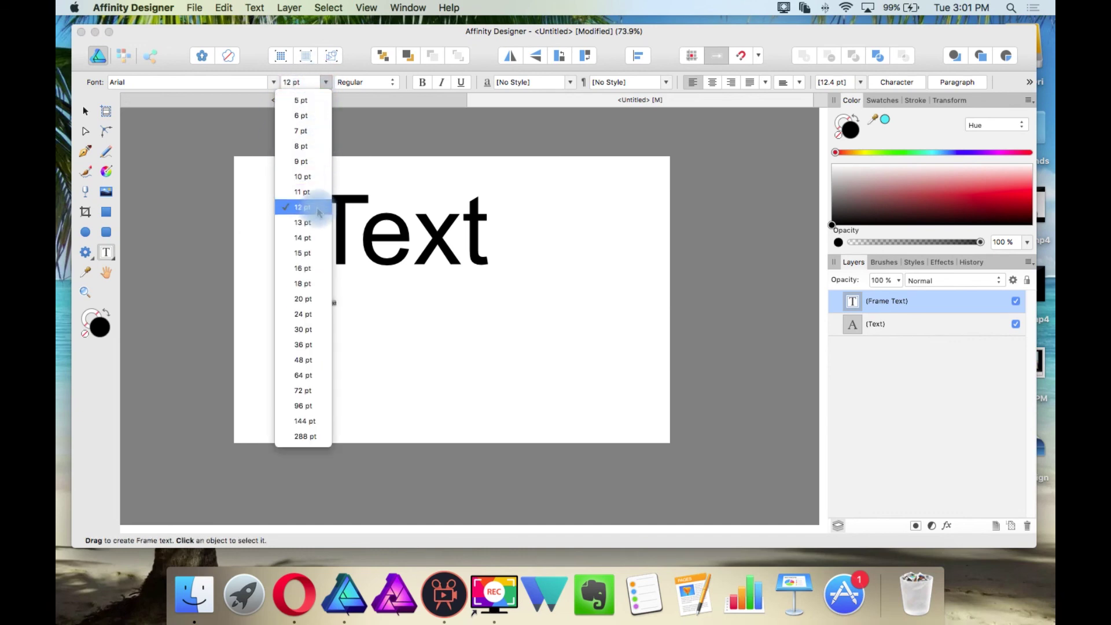
{"action": "left_click", "coordinate": [303, 314]}
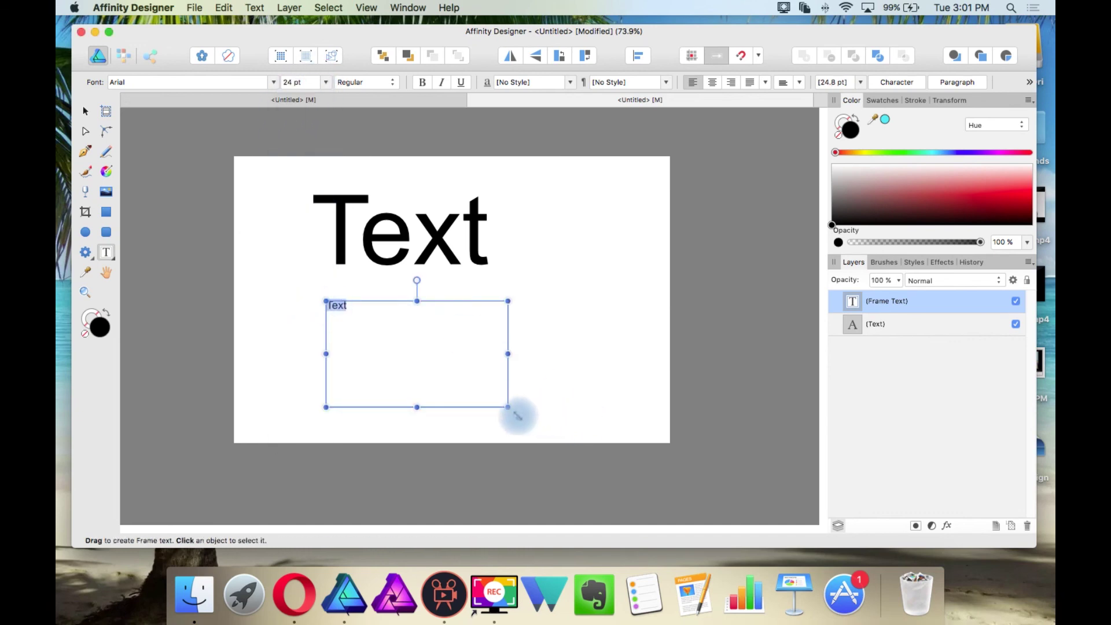
{"action": "mouse_move", "coordinate": [517, 416]}
{"action": "left_mouse_down"}
{"action": "mouse_move", "coordinate": [632, 488]}
{"action": "mouse_move", "coordinate": [508, 412]}
{"action": "mouse_move", "coordinate": [716, 529]}
{"action": "mouse_move", "coordinate": [570, 411]}
{"action": "mouse_move", "coordinate": [520, 398]}
{"action": "left_mouse_up"}
{"action": "scroll", "coordinate": [508, 400], "scroll_direction": "down", "scroll_amount": 1}
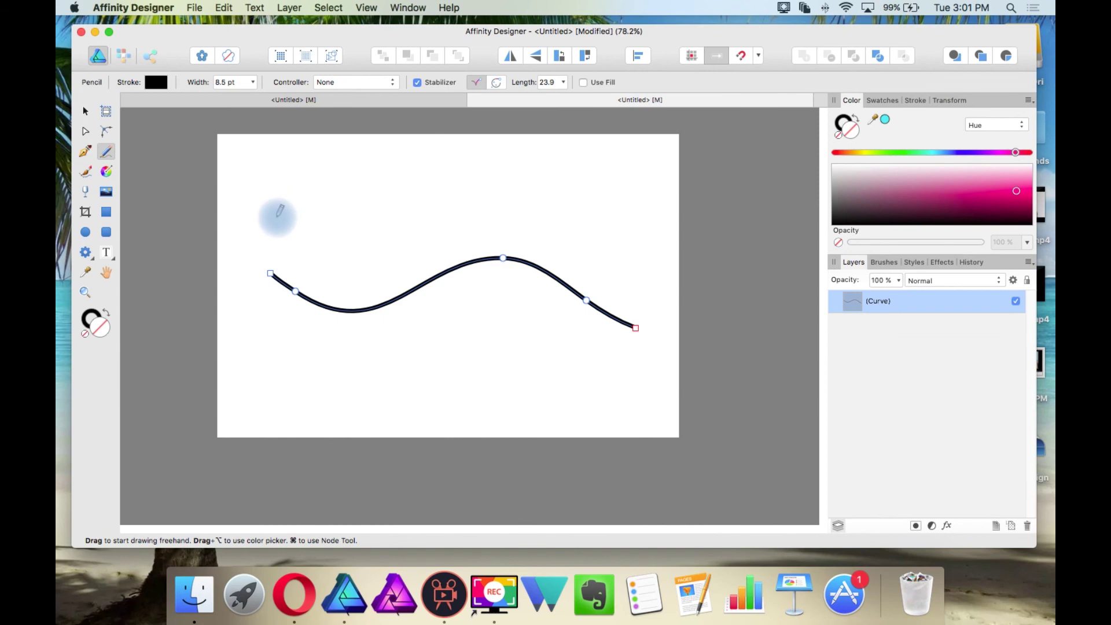
- Type 'Text' along the wavy curve with the Artistic Text Tool and select the whole word
{"action": "left_click", "coordinate": [102, 264]}
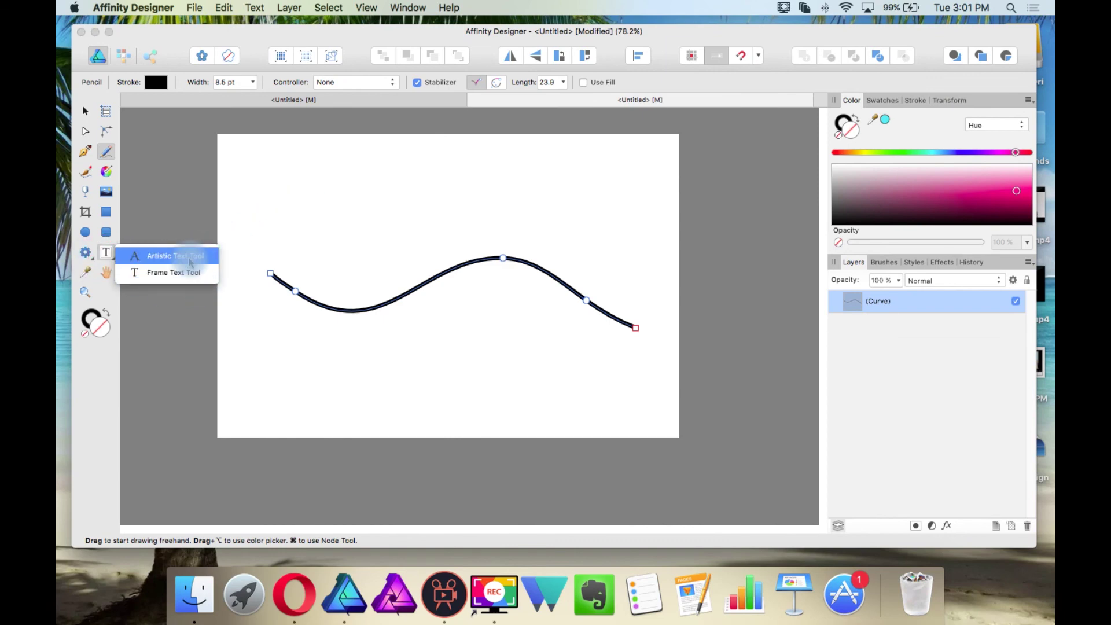
{"action": "left_click", "coordinate": [165, 254]}
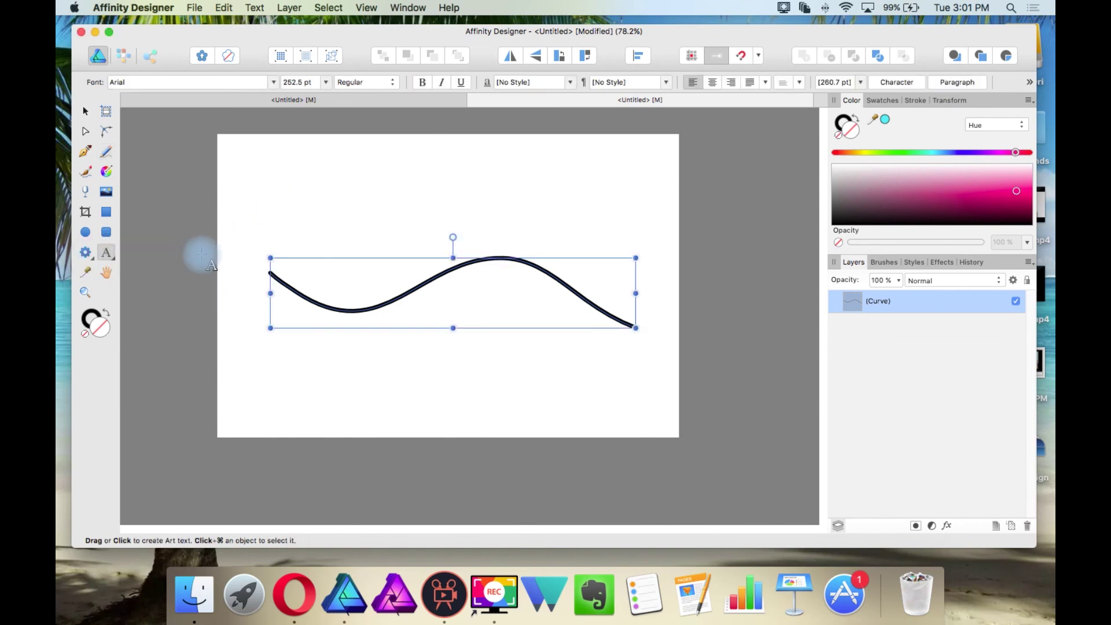
{"action": "left_click", "coordinate": [295, 289]}
{"action": "type", "text": "Te"}
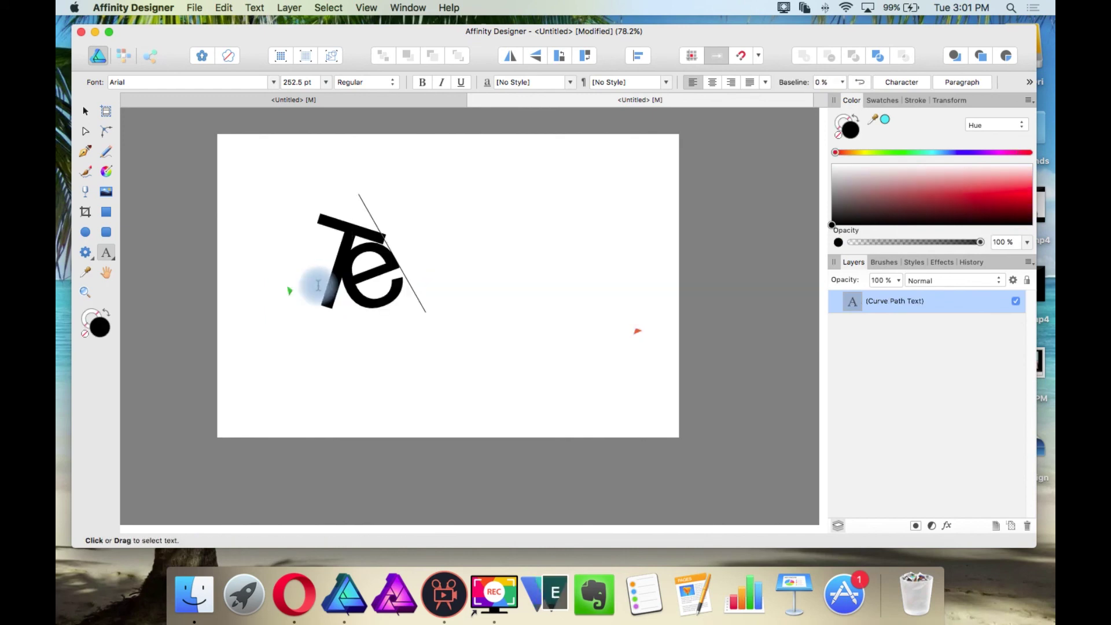
{"action": "type", "text": "xt"}
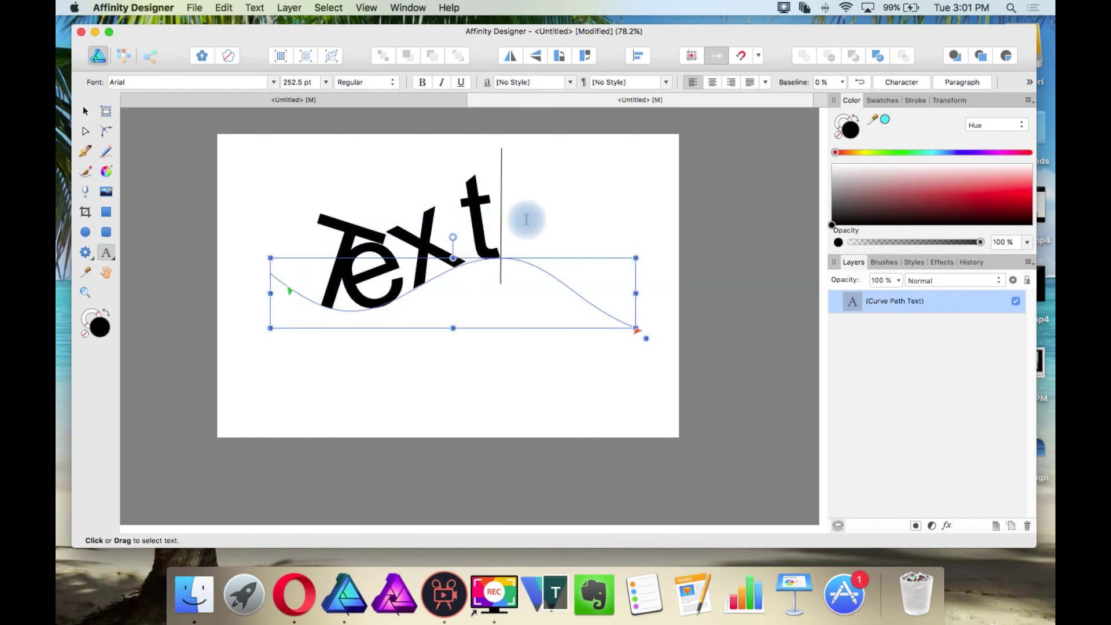
{"action": "left_click_drag", "start_coordinate": [503, 225], "coordinate": [318, 262]}
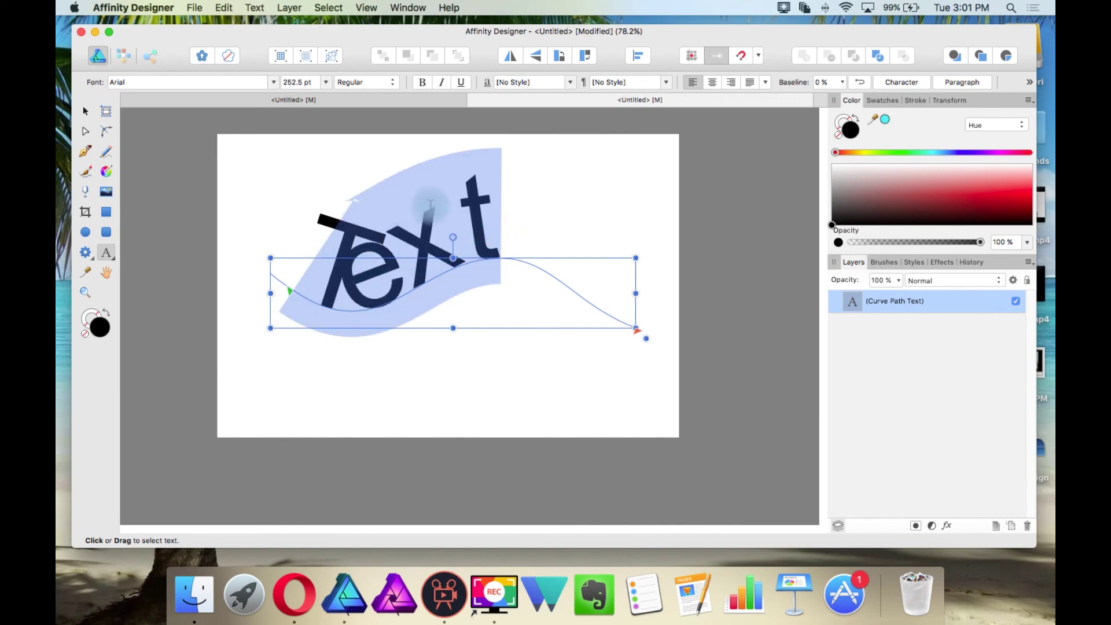
{"action": "left_click", "coordinate": [904, 83]}
- Drag the curved word's tracking up to 100 ‰ in the Character panel
{"action": "left_click", "coordinate": [976, 83]}
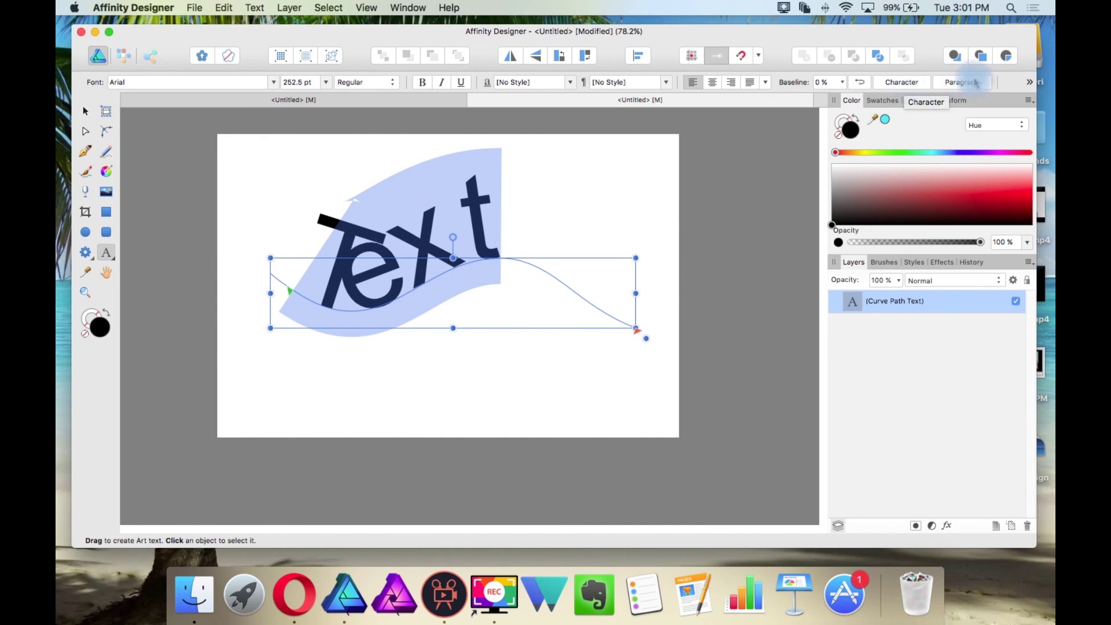
{"action": "left_click", "coordinate": [912, 84]}
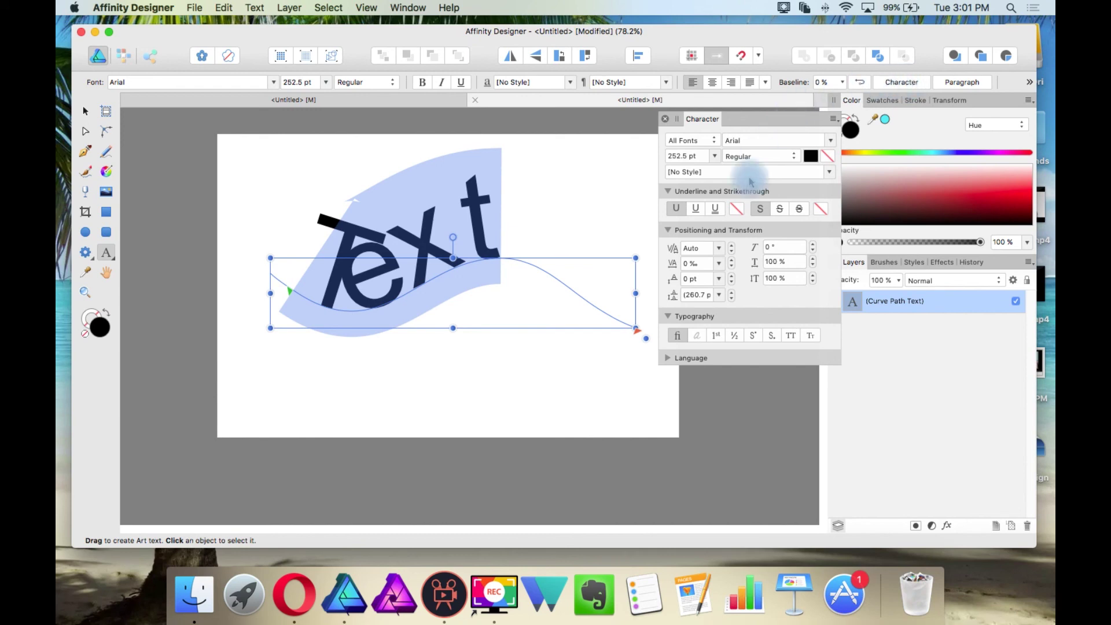
{"action": "left_click", "coordinate": [721, 262]}
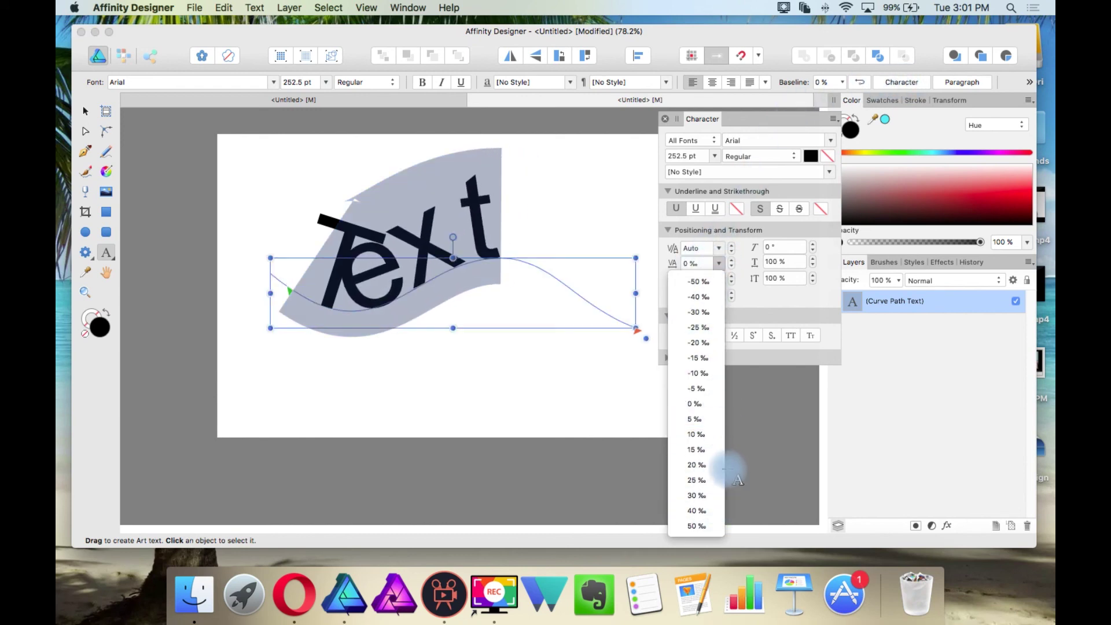
{"action": "left_click", "coordinate": [743, 282]}
{"action": "left_click", "coordinate": [690, 267]}
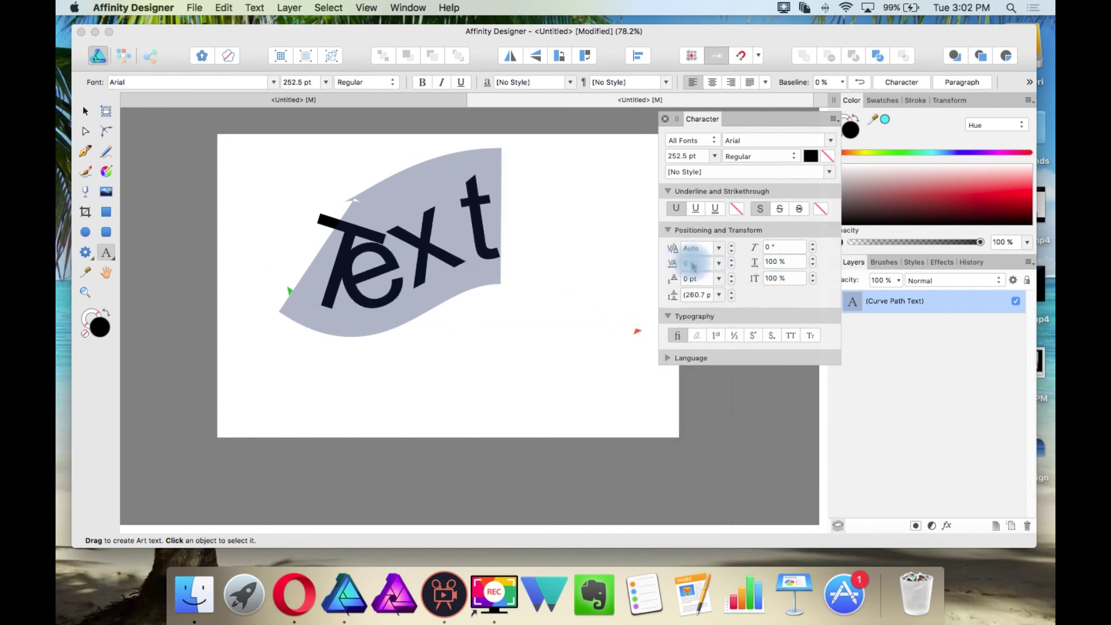
{"action": "left_click_drag", "start_coordinate": [692, 266], "coordinate": [690, 275]}
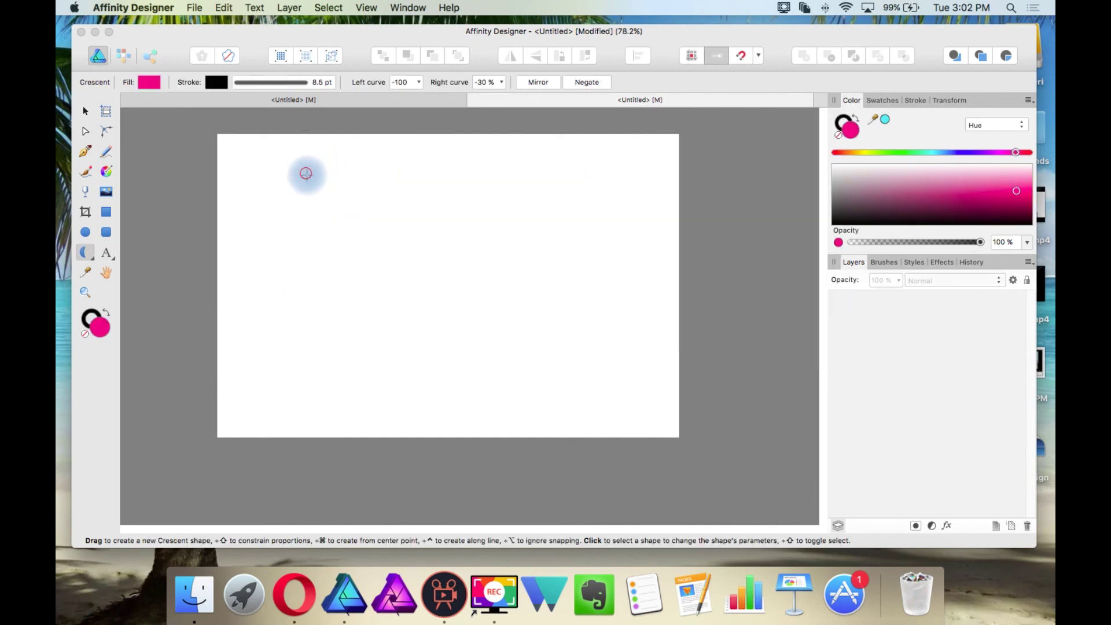
- Draw a pink crescent across the page and convert it to a text frame via the Layer menu
{"action": "left_click_drag", "start_coordinate": [305, 173], "coordinate": [669, 407]}
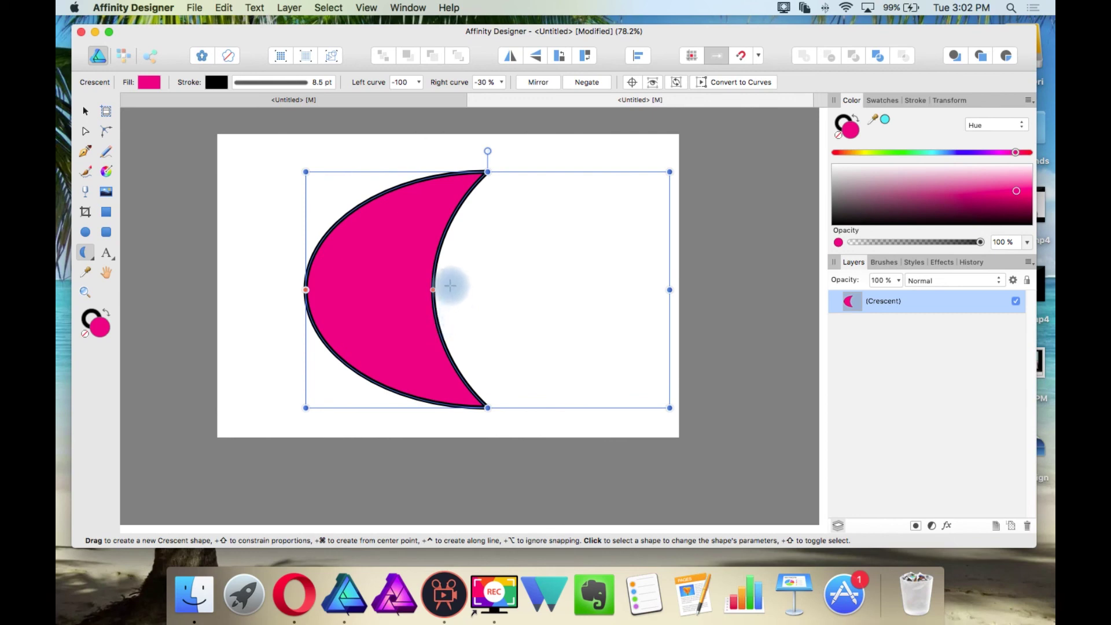
{"action": "left_click", "coordinate": [290, 8]}
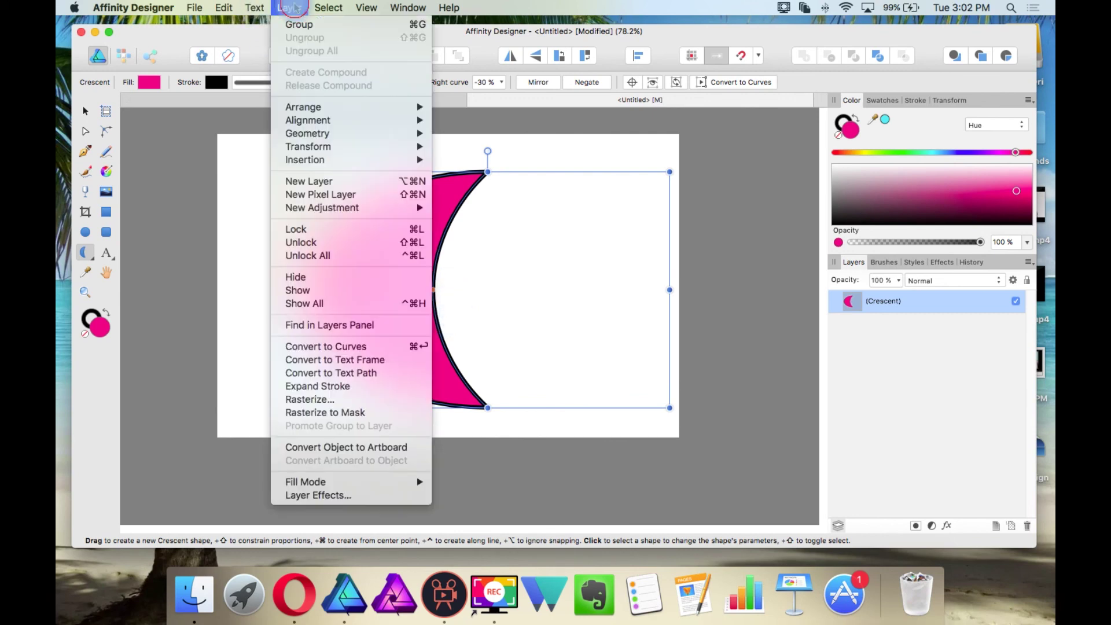
{"action": "left_click", "coordinate": [403, 364]}
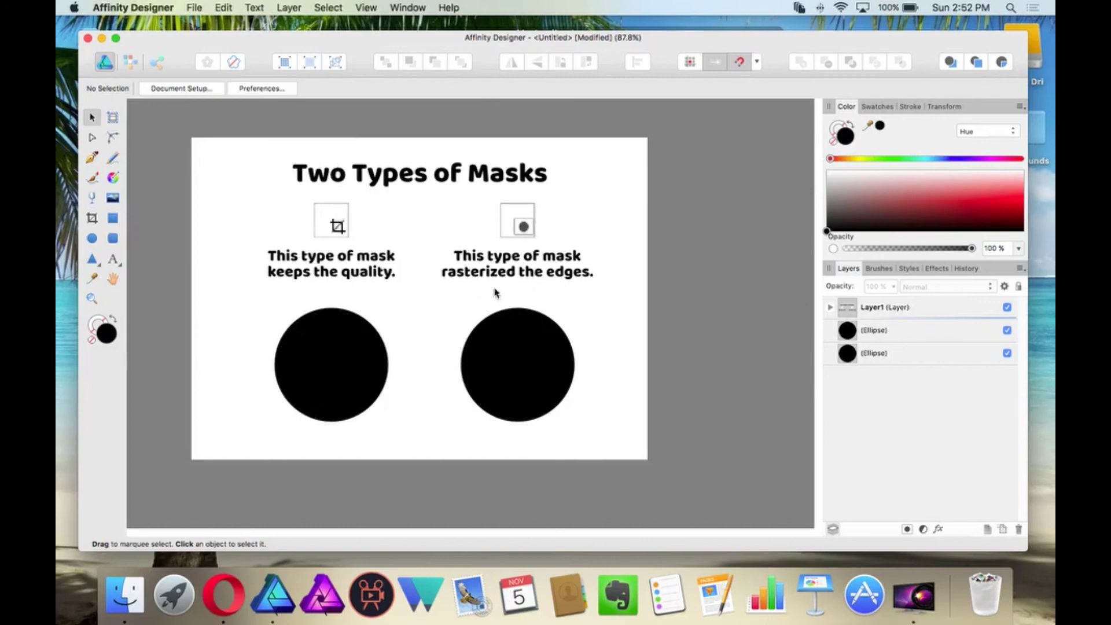
- Draw a closed black-filled Pen curve over the left circle
{"action": "left_click", "coordinate": [92, 156]}
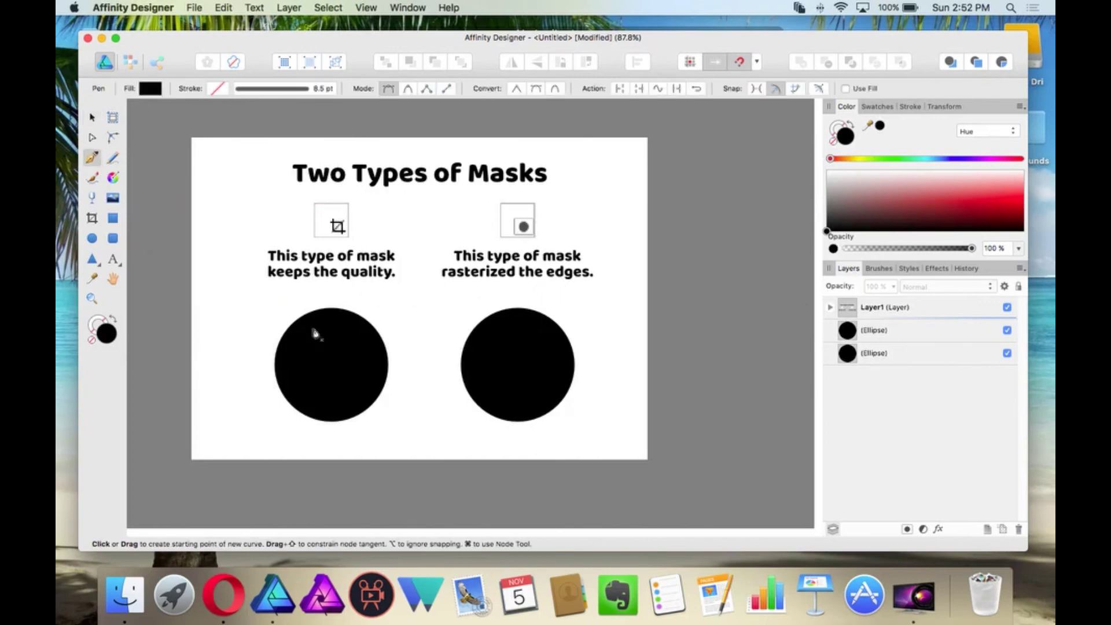
{"action": "left_click", "coordinate": [300, 298]}
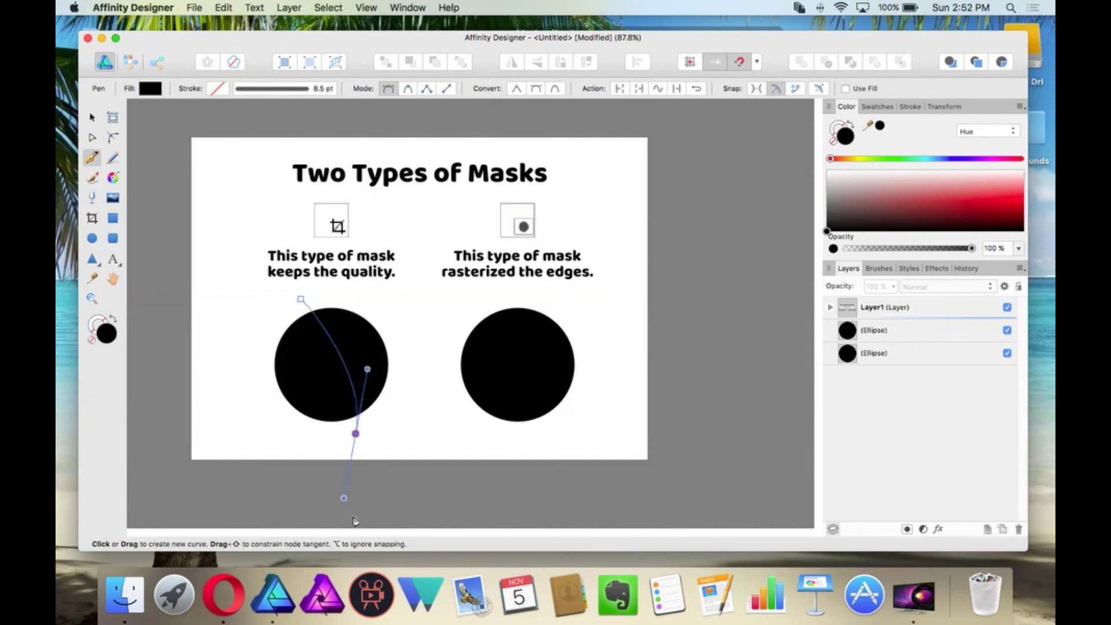
{"action": "left_click_drag", "start_coordinate": [354, 521], "coordinate": [349, 538]}
{"action": "left_click", "coordinate": [355, 433]}
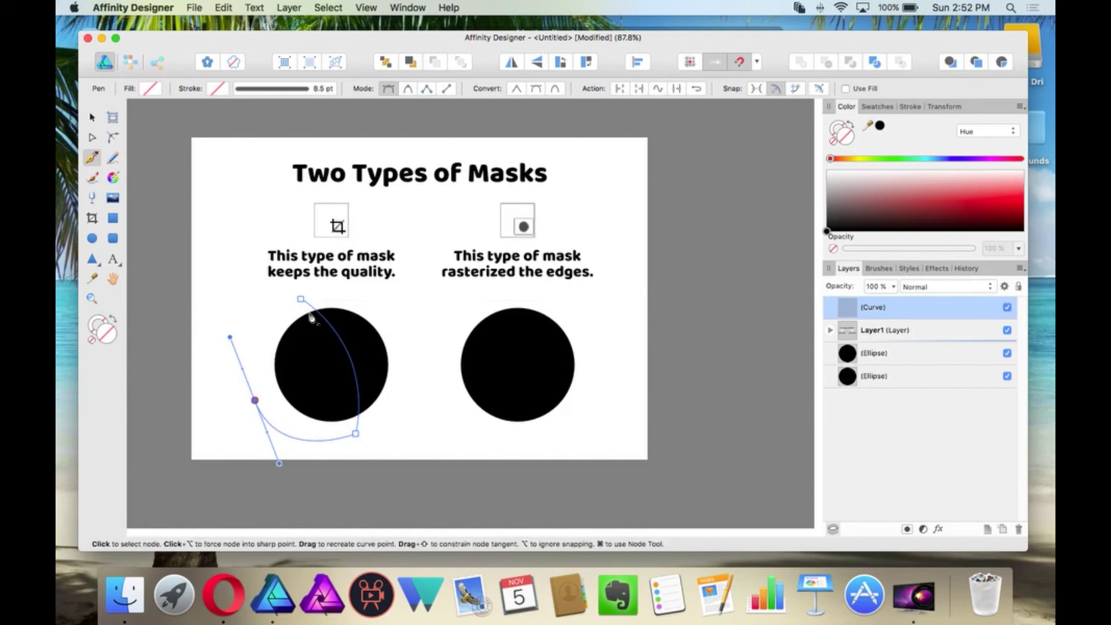
{"action": "left_click", "coordinate": [300, 298]}
{"action": "left_click", "coordinate": [870, 208]}
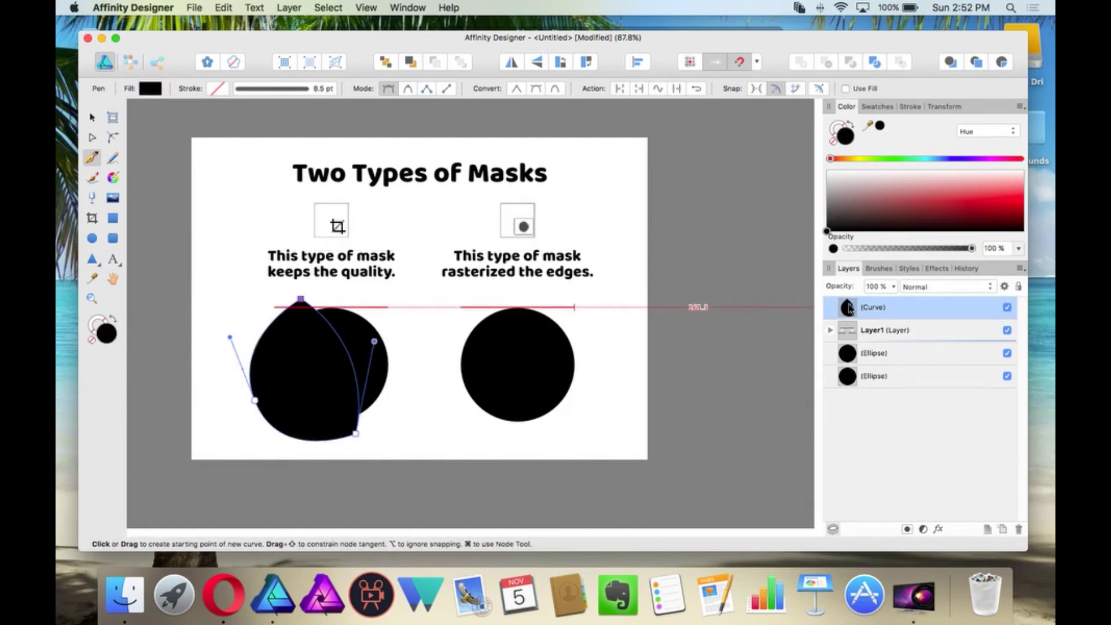
- Nest the curve in the left ellipse as its mask and view the clipped circle
{"action": "left_click_drag", "start_coordinate": [849, 308], "coordinate": [855, 357]}
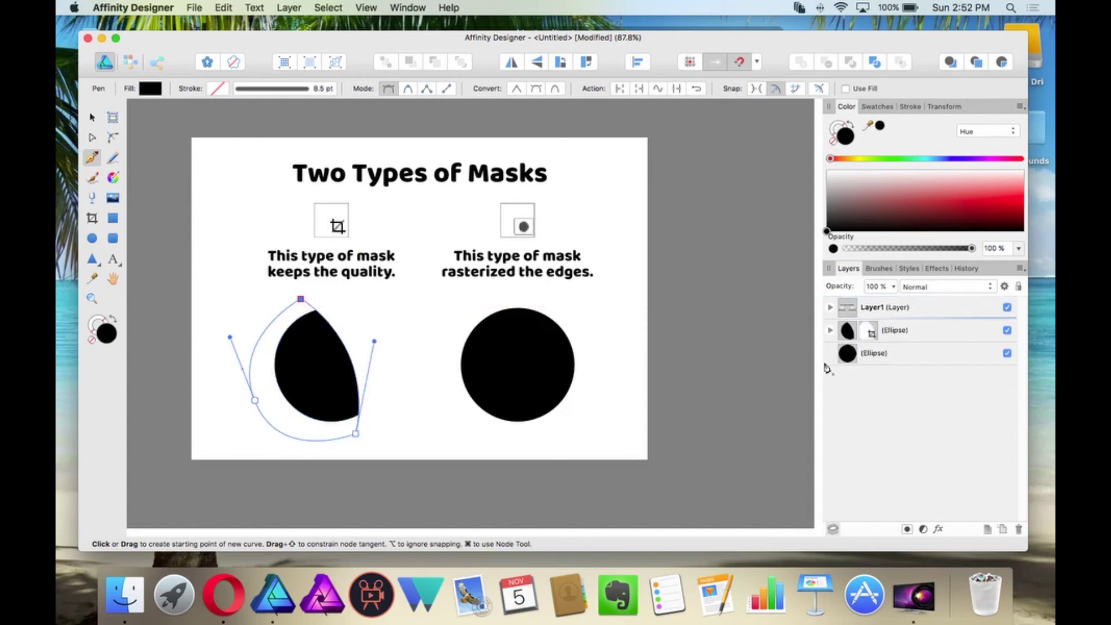
{"action": "left_click", "coordinate": [92, 118]}
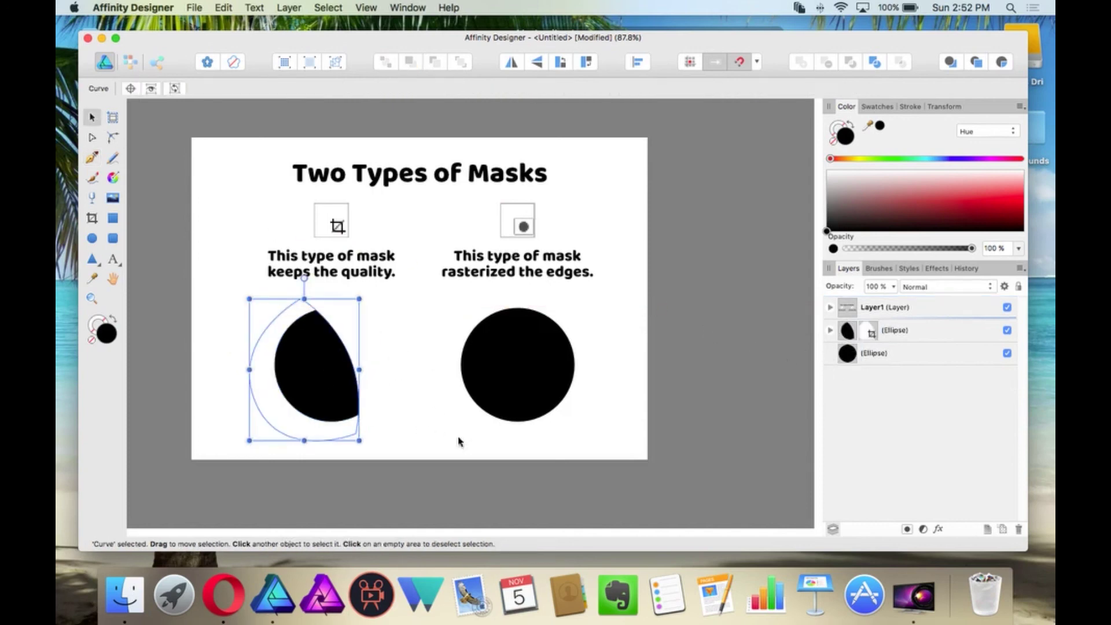
{"action": "left_click", "coordinate": [493, 450]}
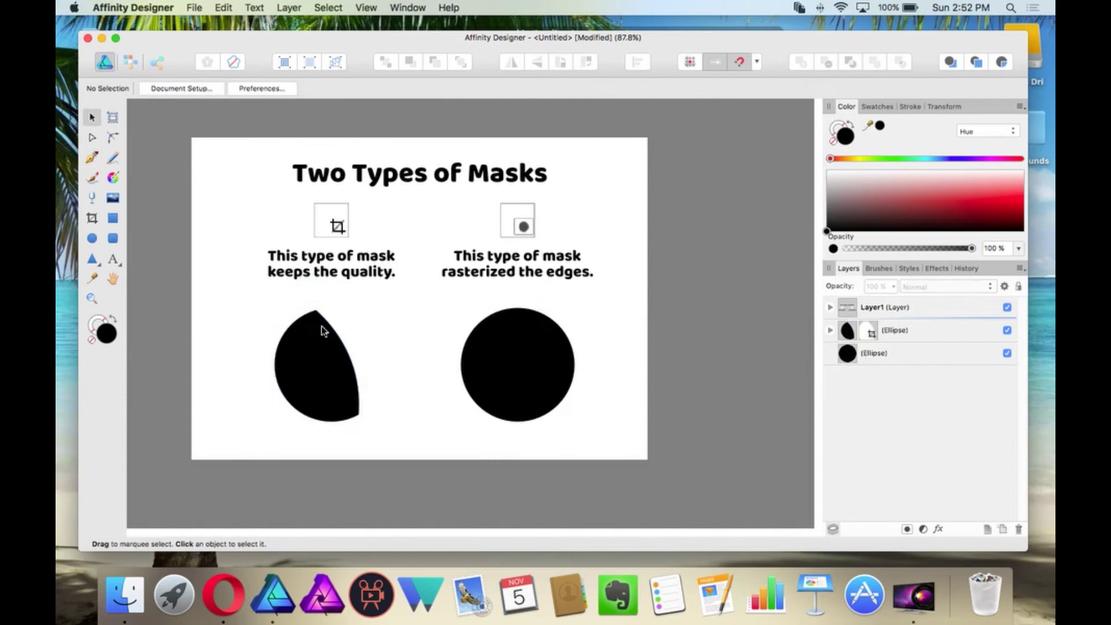
{"action": "scroll", "coordinate": [322, 331], "scroll_direction": "up", "scroll_amount": 15}
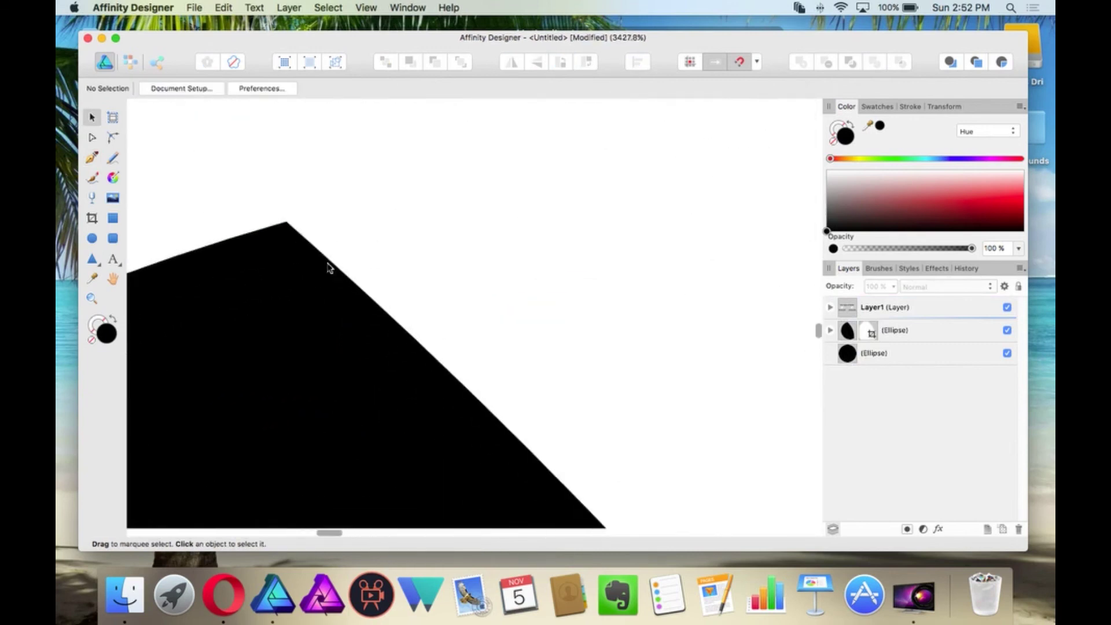
{"action": "scroll", "coordinate": [327, 267], "scroll_direction": "down", "scroll_amount": 15}
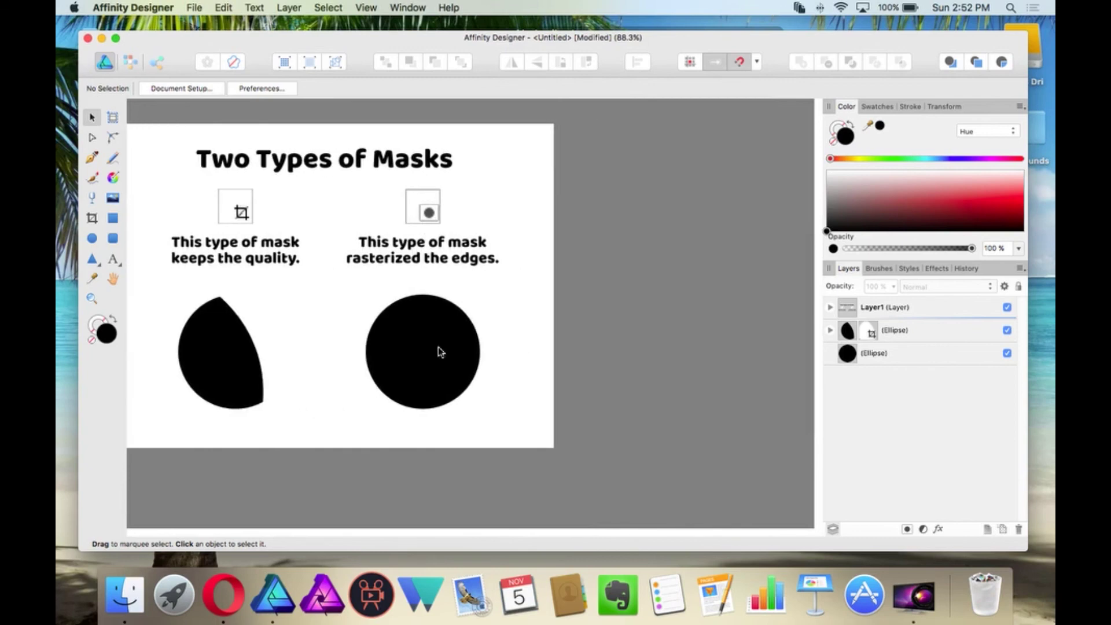
{"action": "left_click", "coordinate": [430, 345]}
- Erase a strip through the right-hand circle in the Pixel persona
{"action": "left_click", "coordinate": [130, 62]}
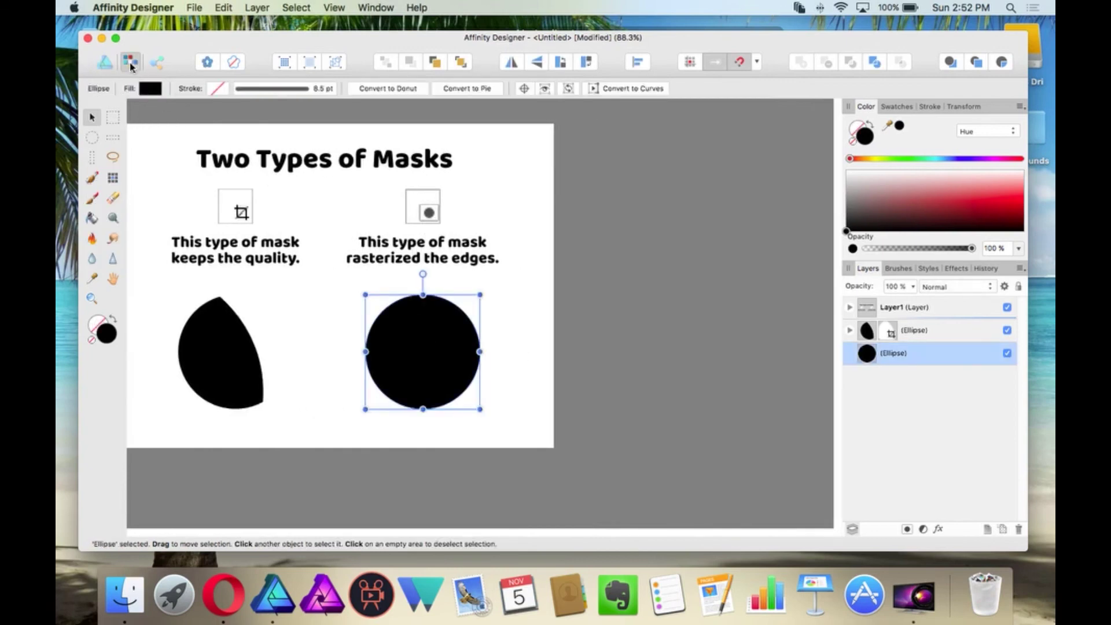
{"action": "left_click", "coordinate": [112, 198]}
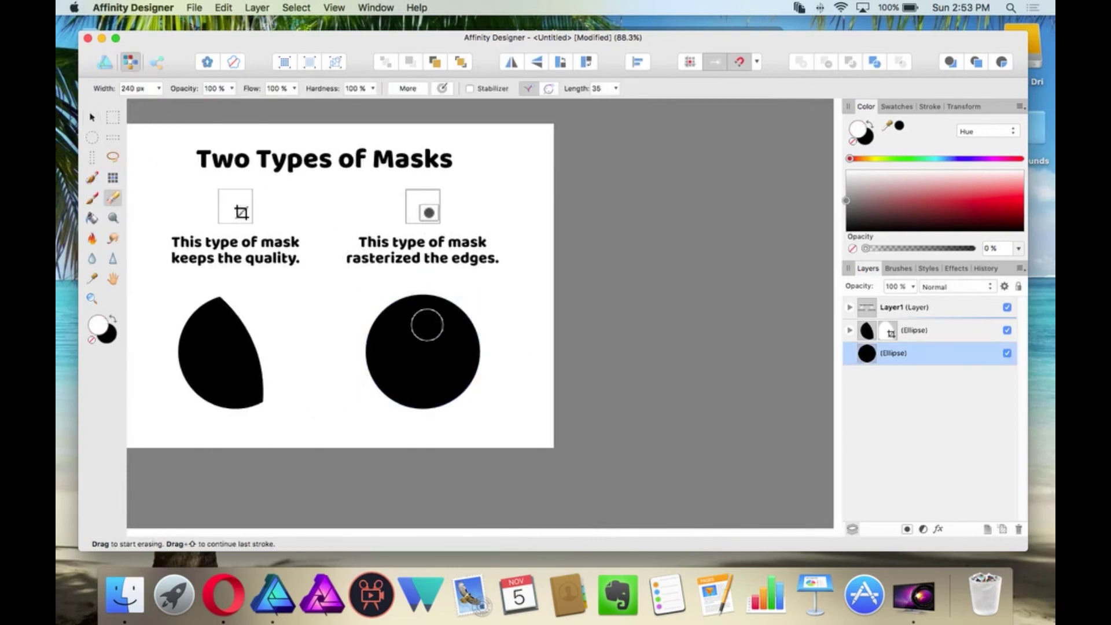
{"action": "mouse_move", "coordinate": [414, 303]}
{"action": "left_mouse_down"}
{"action": "mouse_move", "coordinate": [438, 330]}
{"action": "mouse_move", "coordinate": [457, 386]}
{"action": "left_mouse_up"}
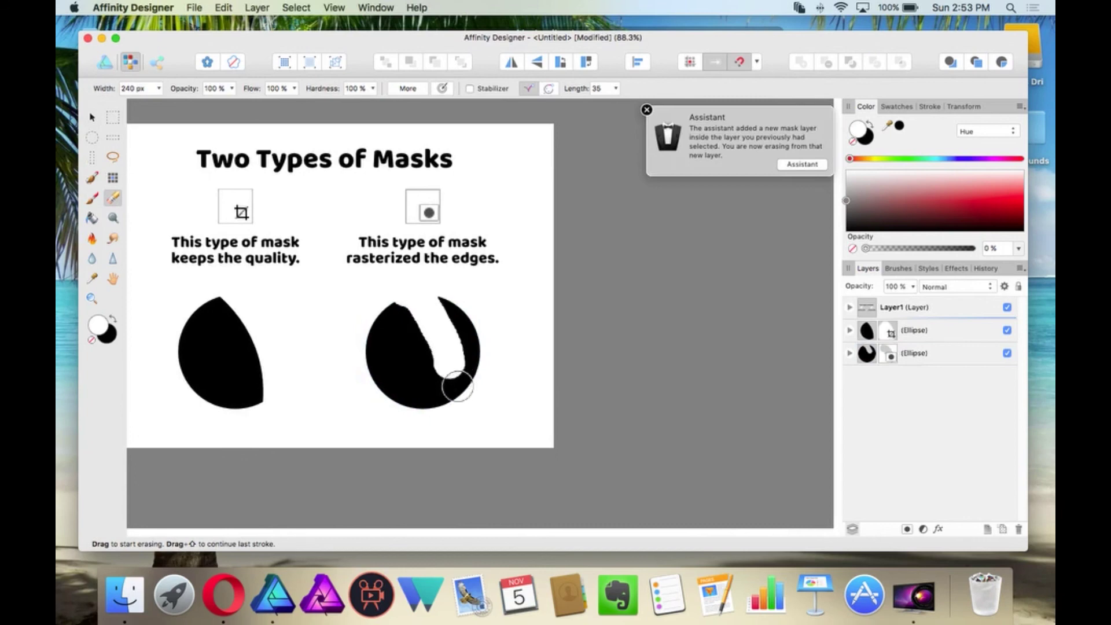
{"action": "scroll", "coordinate": [428, 394], "scroll_direction": "up", "scroll_amount": 10}
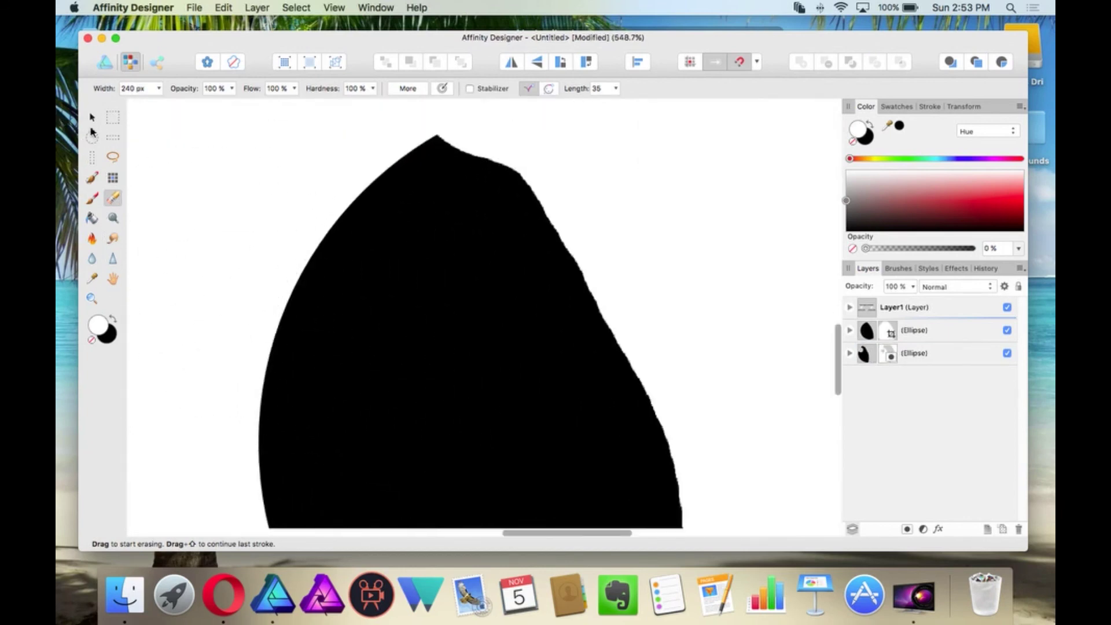
- Delete the masks from the left and right ellipses in the Layers panel
{"action": "key", "text": "v"}
{"action": "scroll", "coordinate": [614, 312], "scroll_direction": "up", "scroll_amount": 3}
{"action": "scroll", "coordinate": [574, 309], "scroll_direction": "down", "scroll_amount": 12}
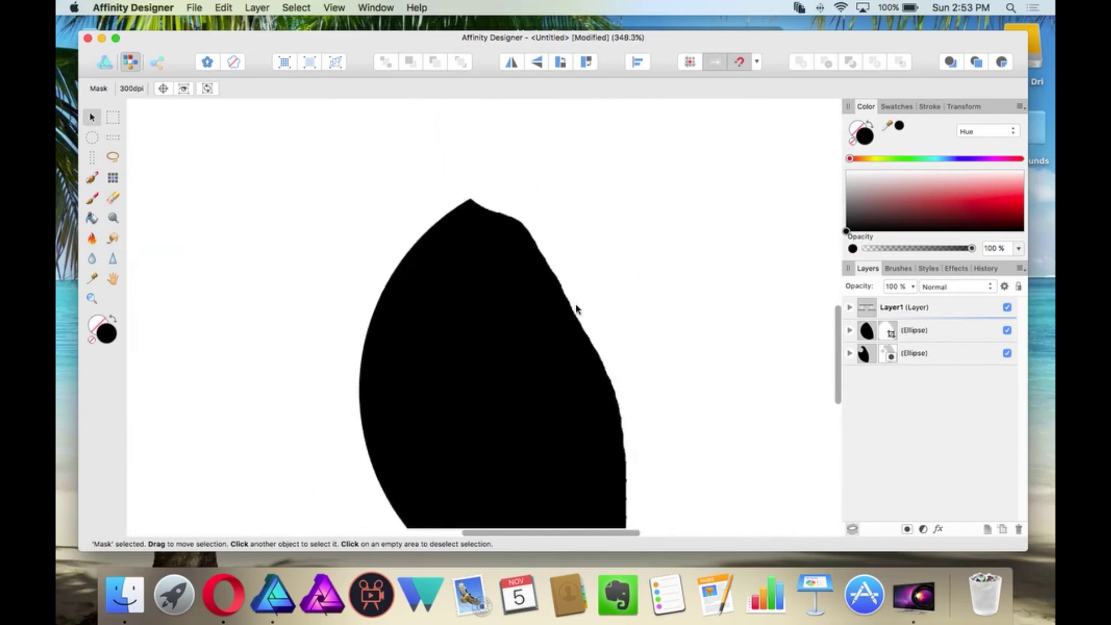
{"action": "left_click", "coordinate": [564, 310]}
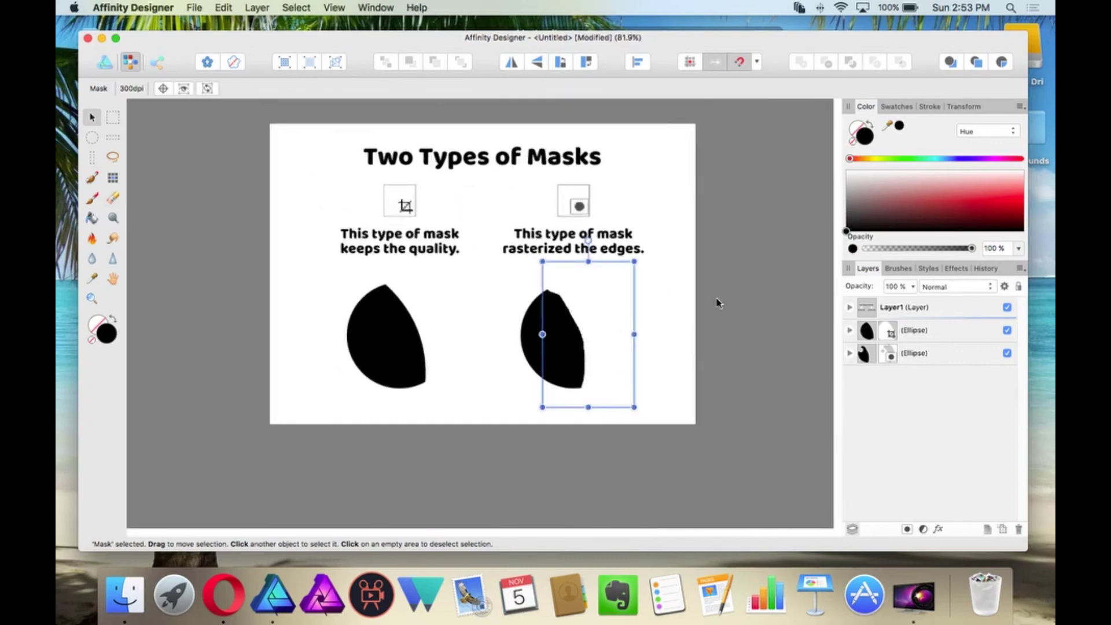
{"action": "left_click", "coordinate": [716, 303]}
{"action": "left_click", "coordinate": [886, 330]}
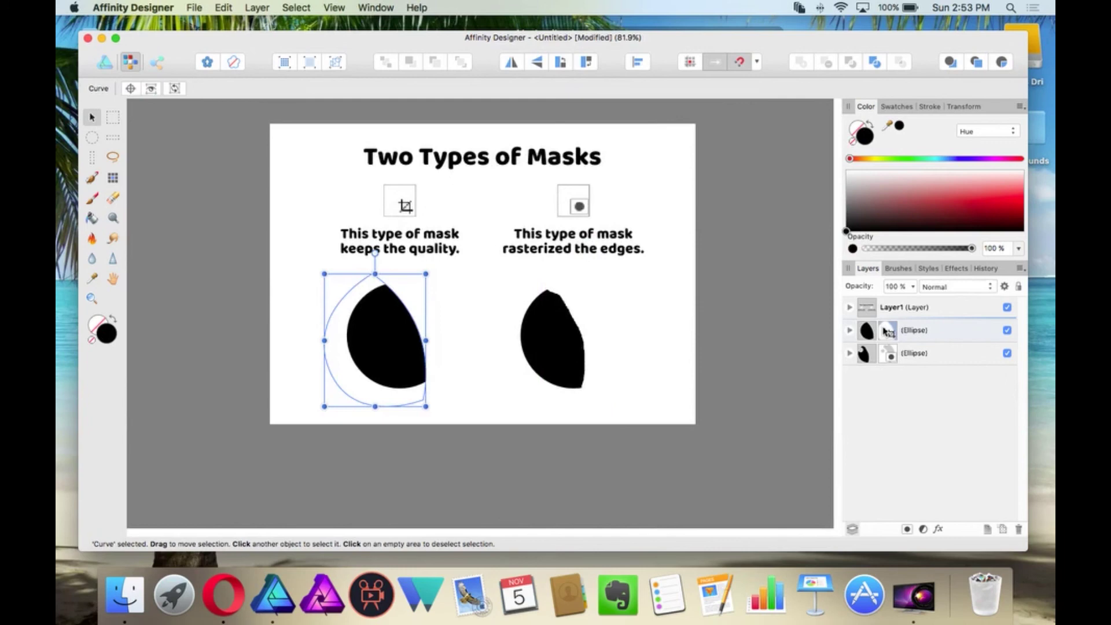
{"action": "key", "text": "Delete"}
{"action": "left_click", "coordinate": [886, 352]}
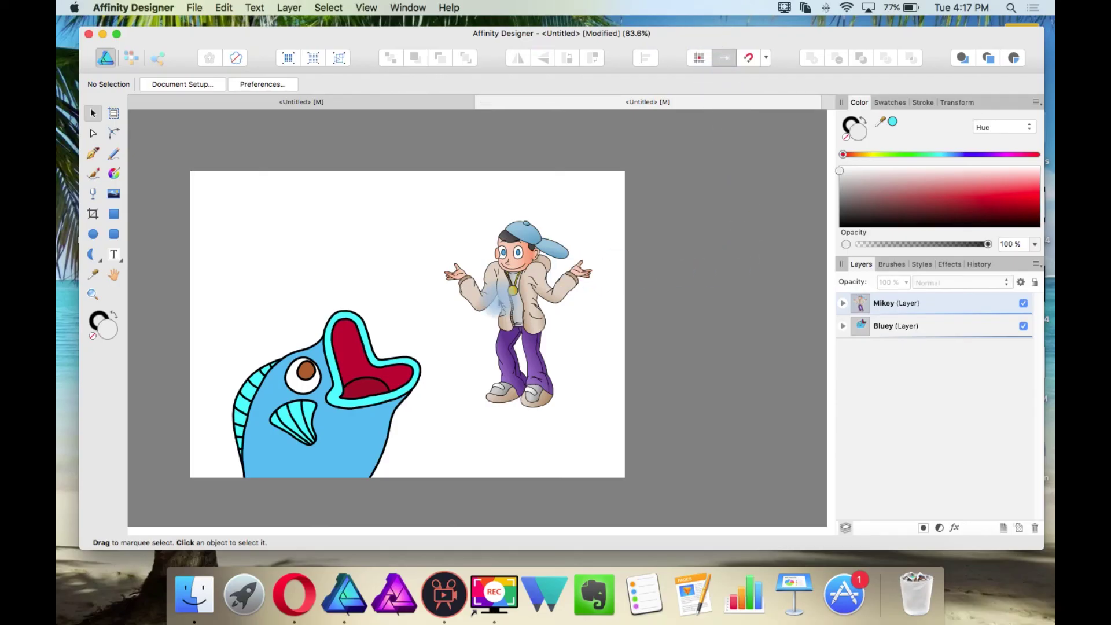
- Select the whole Mikey layer and add a mask to it
{"action": "left_click", "coordinate": [842, 303]}
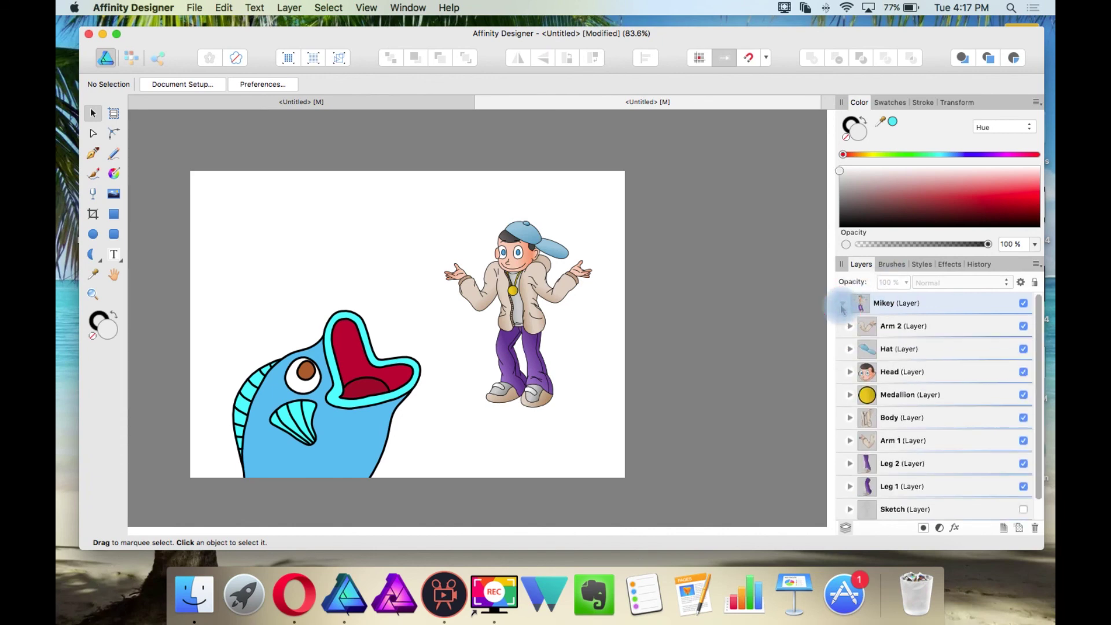
{"action": "left_click", "coordinate": [842, 304]}
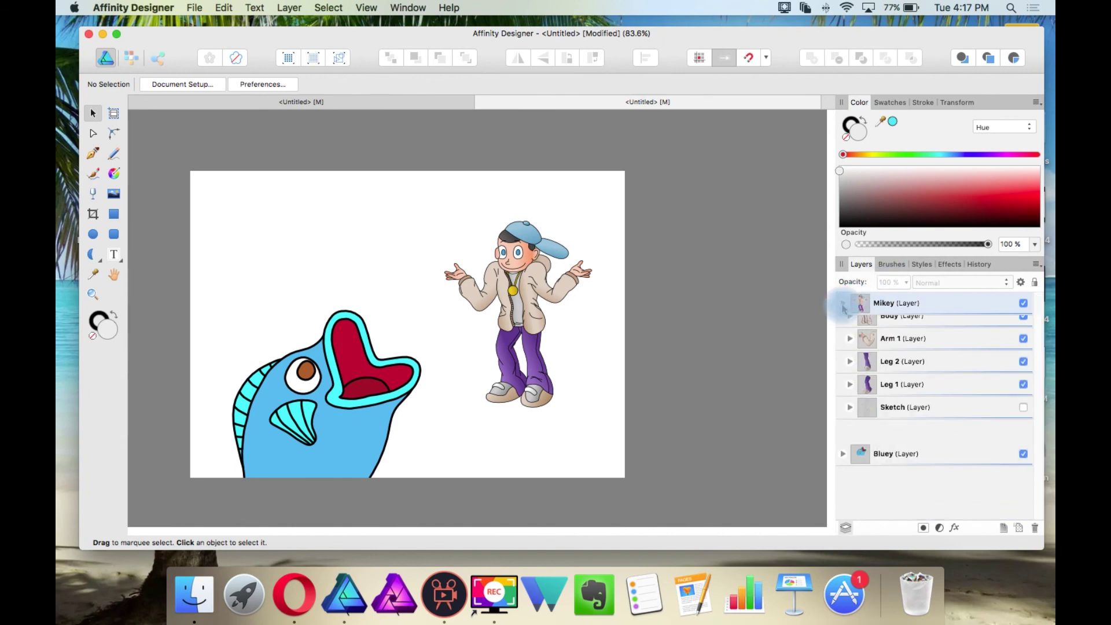
{"action": "left_click", "coordinate": [565, 295]}
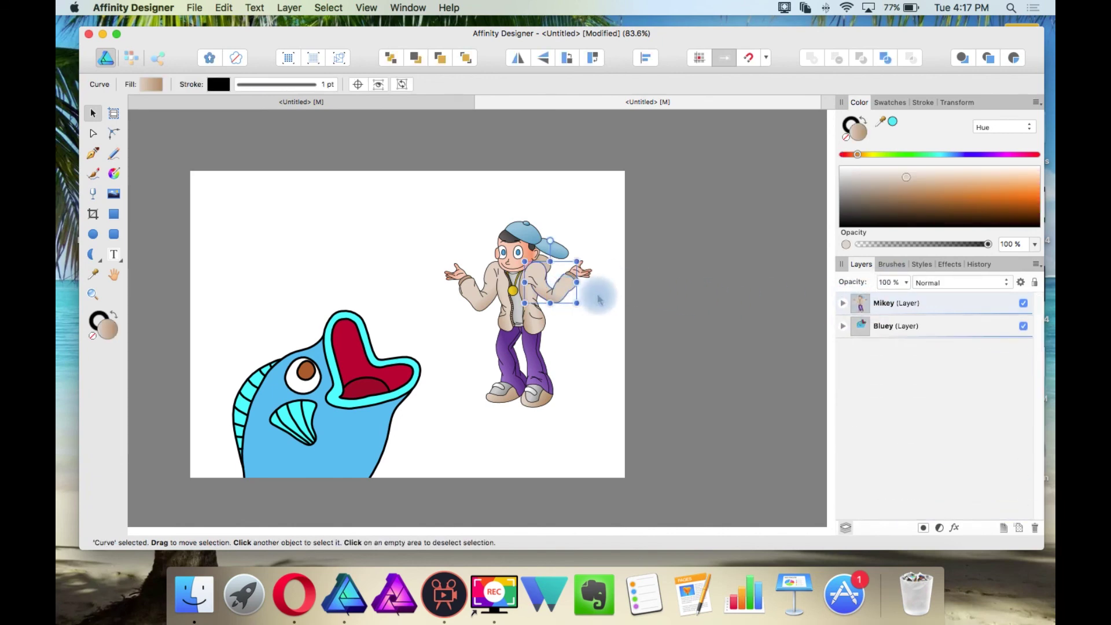
{"action": "left_click", "coordinate": [889, 304]}
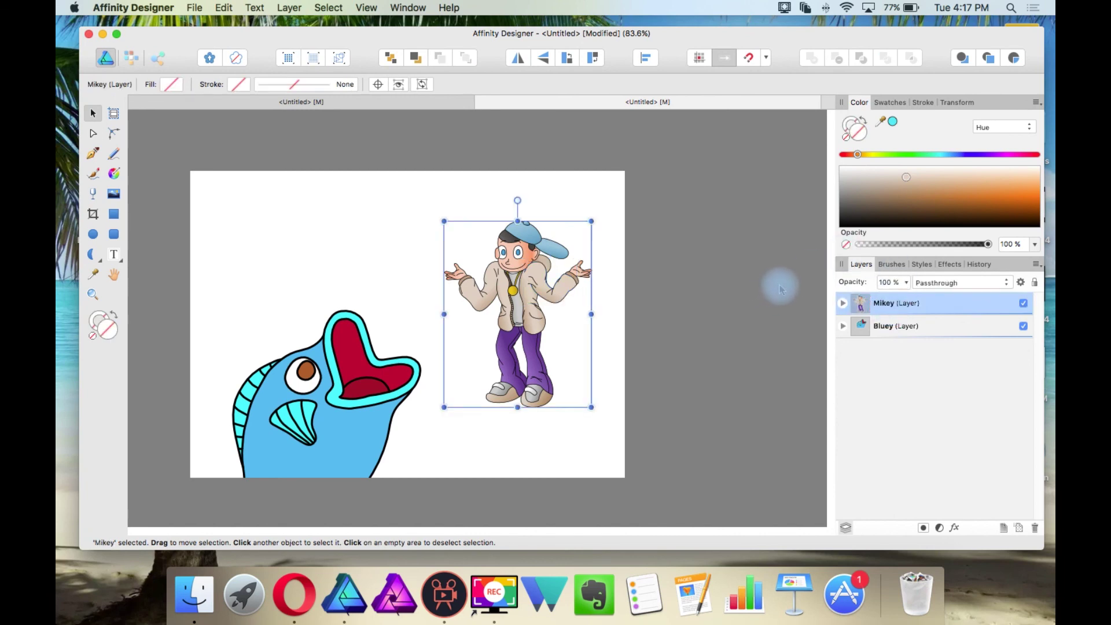
{"action": "left_click", "coordinate": [924, 528]}
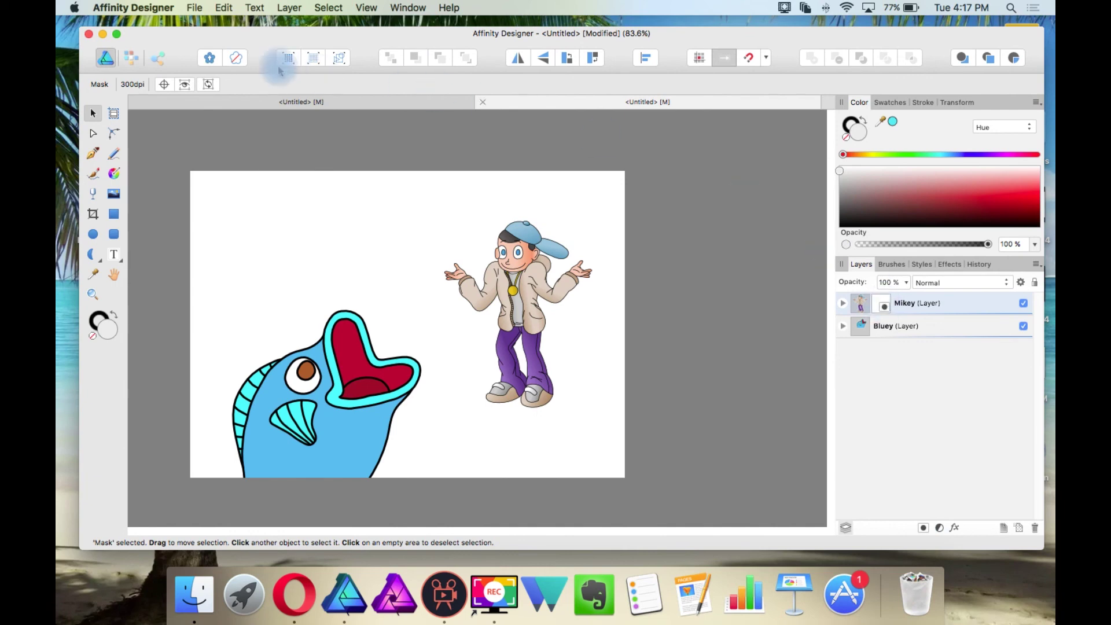
- Erase strips across the boy's cap, face and jacket on the mask in the Pixel persona
{"action": "left_click", "coordinate": [138, 59]}
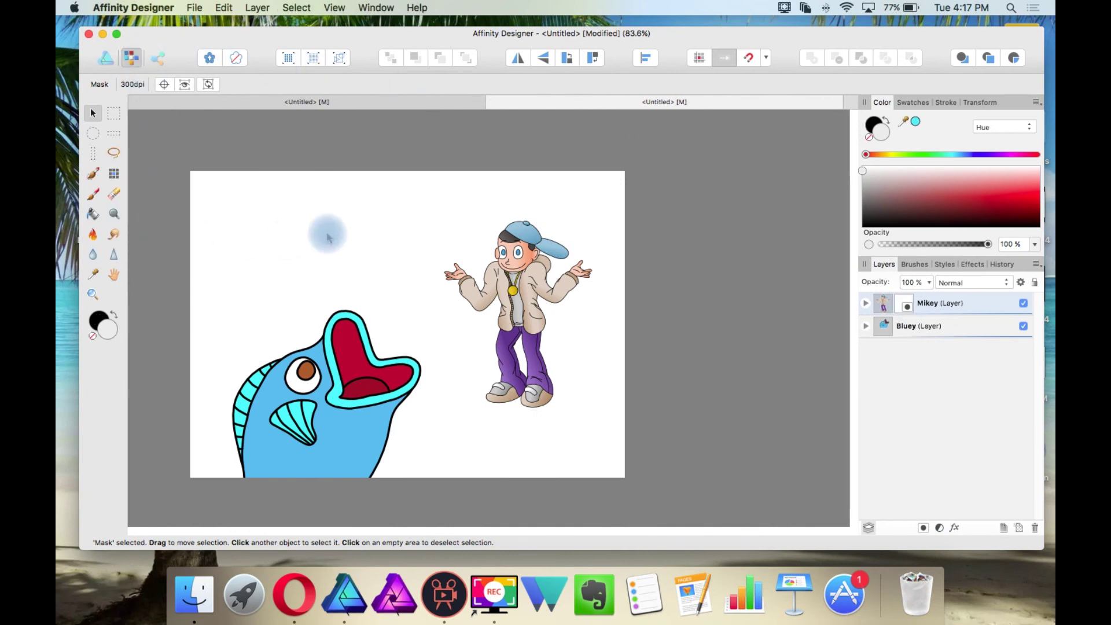
{"action": "left_click", "coordinate": [116, 193]}
{"action": "left_click_drag", "start_coordinate": [446, 256], "coordinate": [570, 226]}
{"action": "left_click_drag", "start_coordinate": [454, 303], "coordinate": [564, 306]}
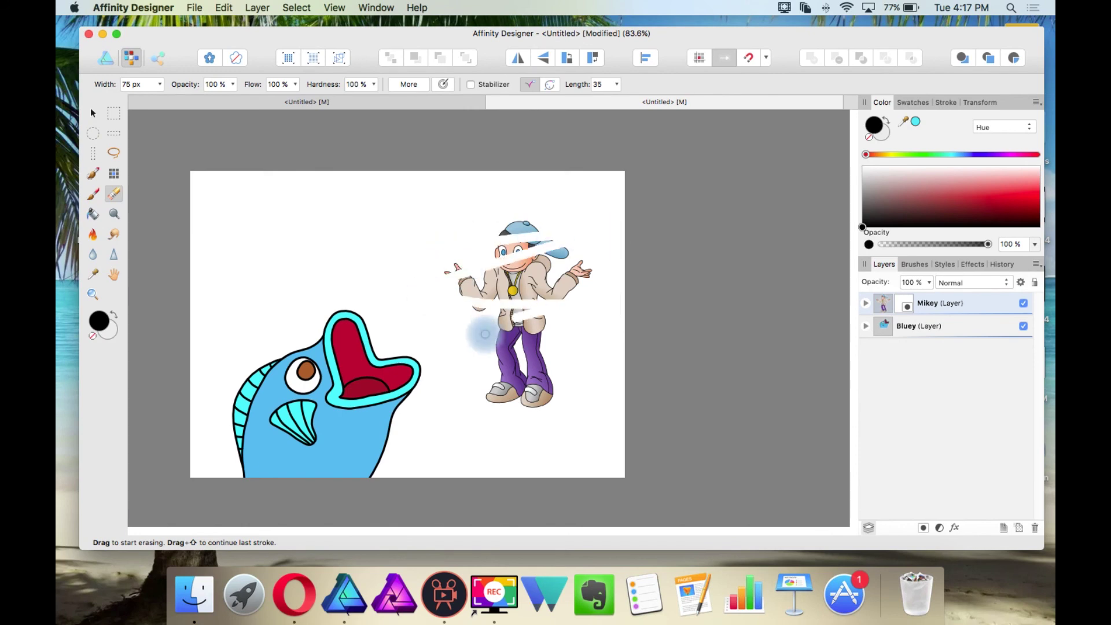
{"action": "mouse_move", "coordinate": [484, 333]}
{"action": "left_mouse_down"}
{"action": "mouse_move", "coordinate": [495, 389]}
{"action": "mouse_move", "coordinate": [495, 360]}
{"action": "mouse_move", "coordinate": [542, 357]}
{"action": "left_mouse_up"}
- Undo an accidental move of the arm curve and reselect the Mikey layer
{"action": "key", "text": "v"}
{"action": "scroll", "coordinate": [551, 263], "scroll_direction": "up", "scroll_amount": 3}
{"action": "left_click", "coordinate": [522, 395]}
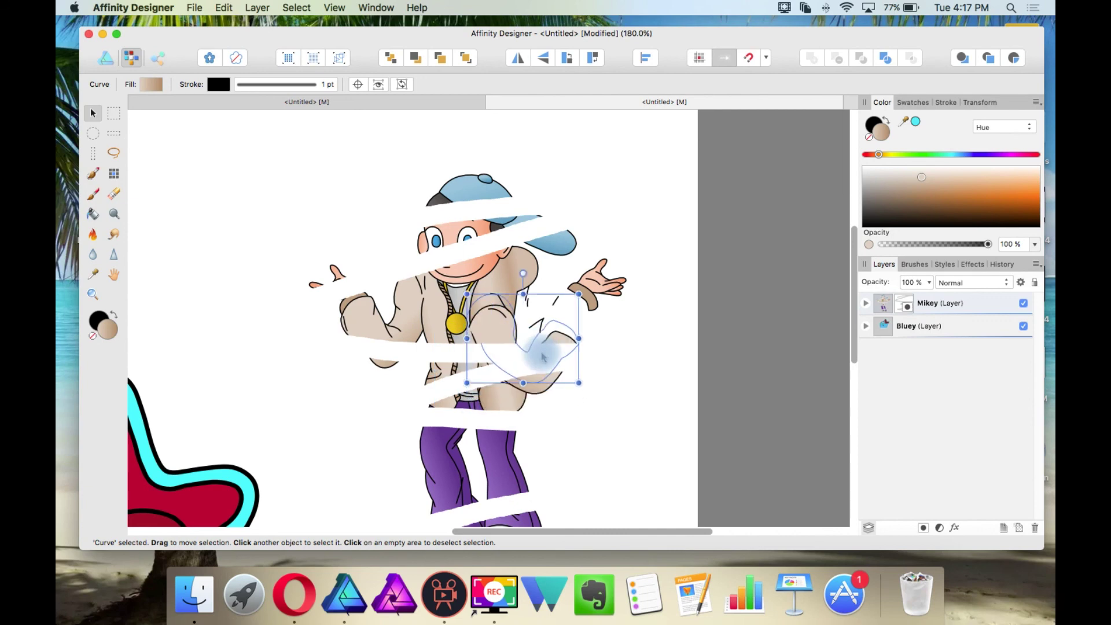
{"action": "key", "text": "super+z"}
{"action": "key", "text": "super+z"}
{"action": "scroll", "coordinate": [543, 350], "scroll_direction": "down", "scroll_amount": 3}
{"action": "scroll", "coordinate": [538, 312], "scroll_direction": "up", "scroll_amount": 1}
{"action": "left_click", "coordinate": [535, 301]}
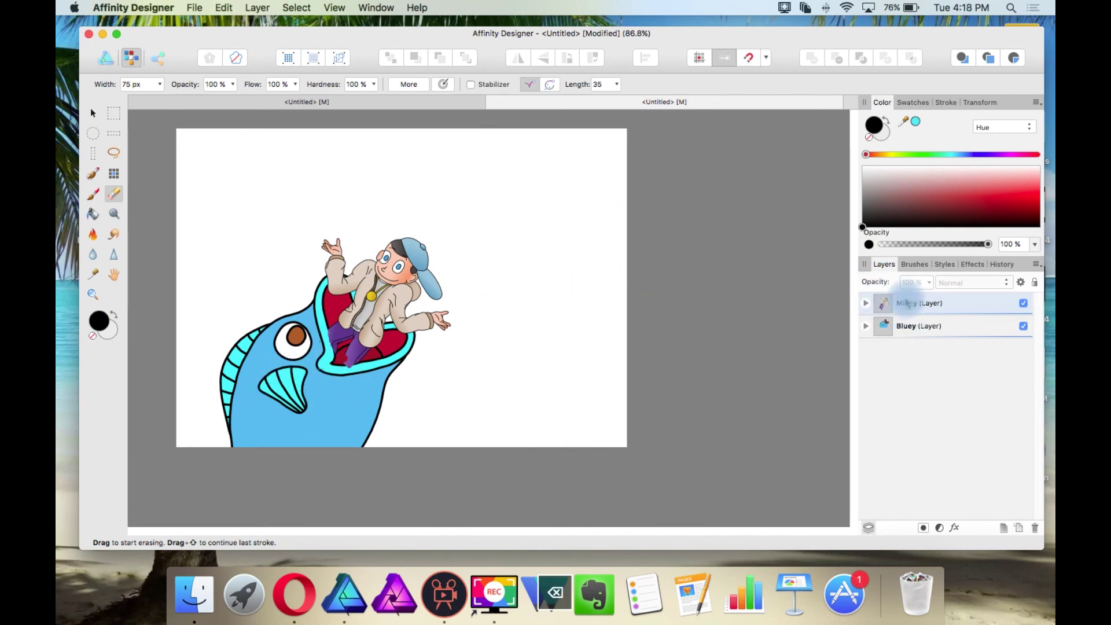
{"action": "left_click", "coordinate": [899, 316]}
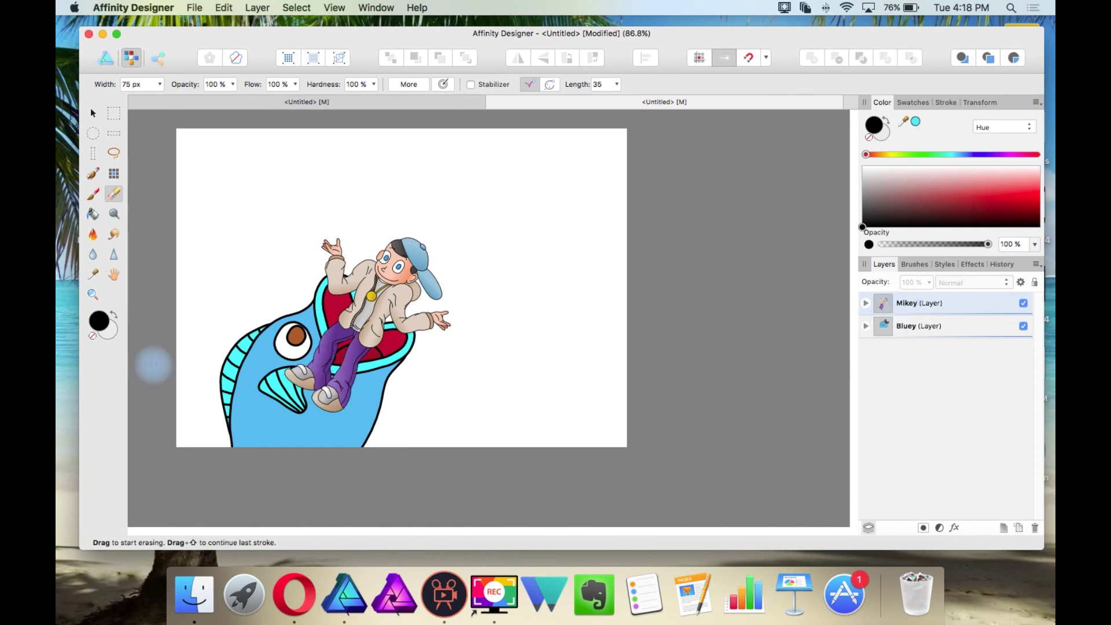
- Paint a soft brush stroke over the boy's trousers, then undo it
{"action": "key", "text": "super+z"}
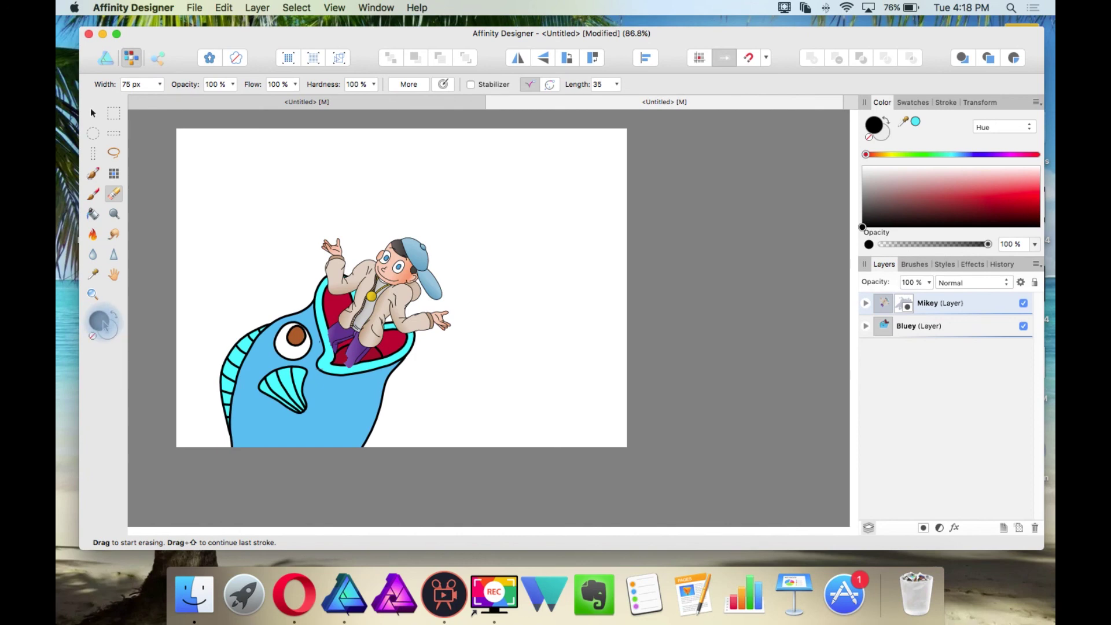
{"action": "key", "text": "b"}
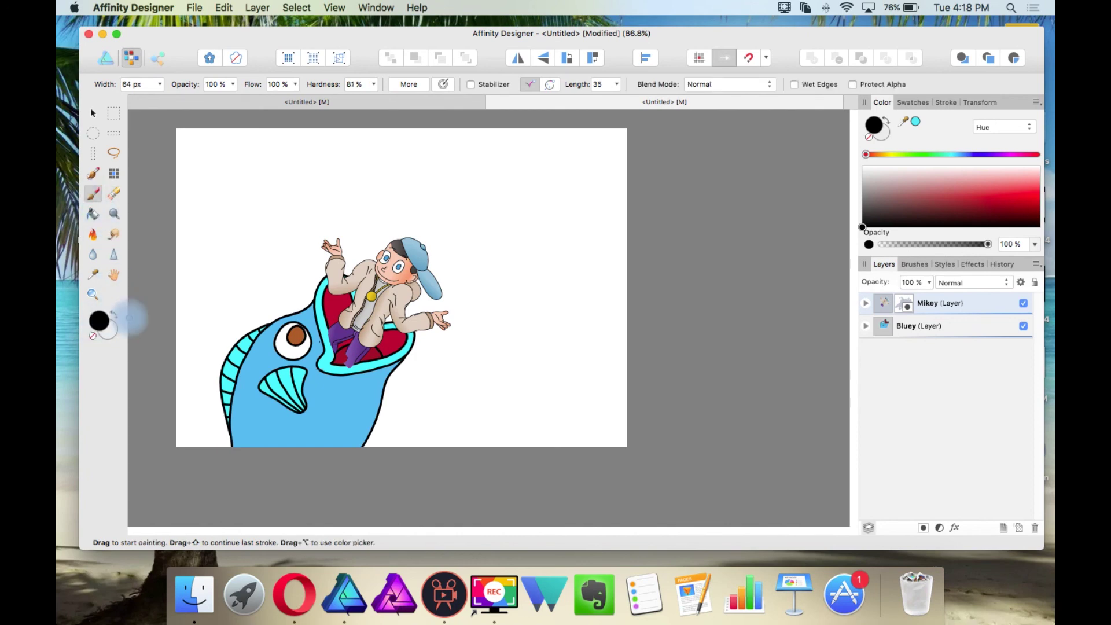
{"action": "mouse_move", "coordinate": [312, 324]}
{"action": "left_mouse_down"}
{"action": "mouse_move", "coordinate": [341, 335]}
{"action": "mouse_move", "coordinate": [340, 300]}
{"action": "left_mouse_up"}
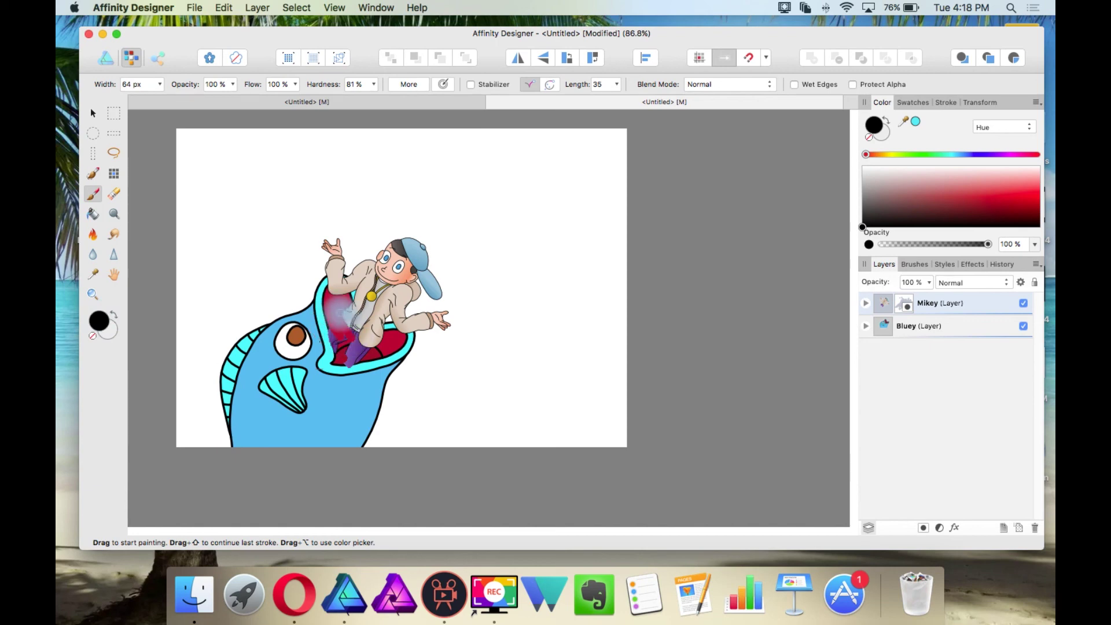
{"action": "key", "text": "super+z"}
{"action": "key", "text": "super+z"}
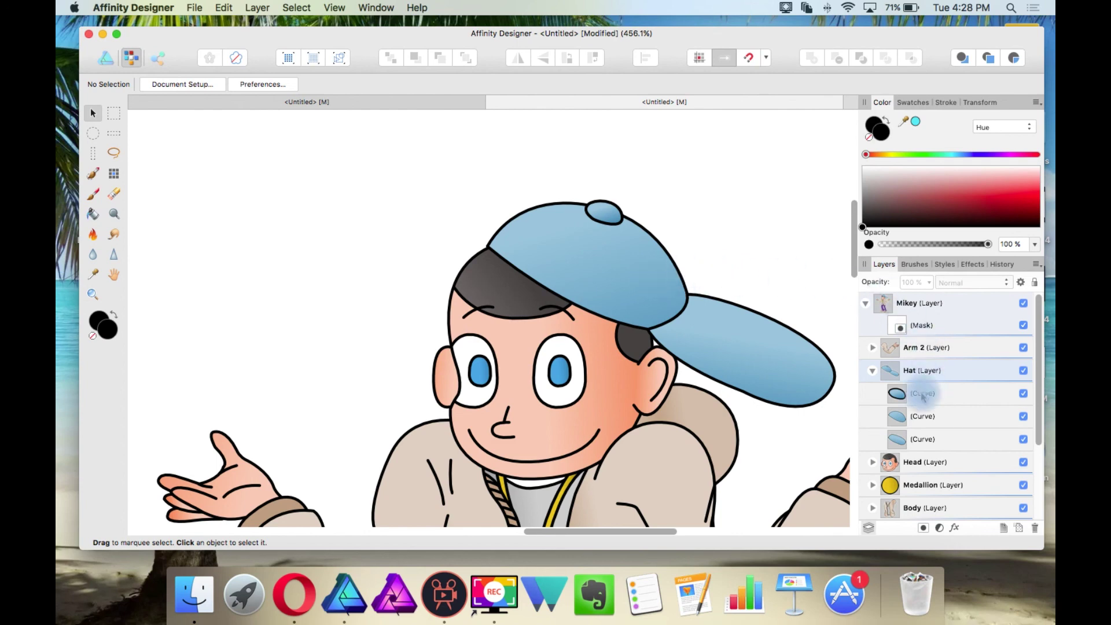
- Add a new pixel layer and nest it inside the cap's crown curve
{"action": "left_click", "coordinate": [937, 415]}
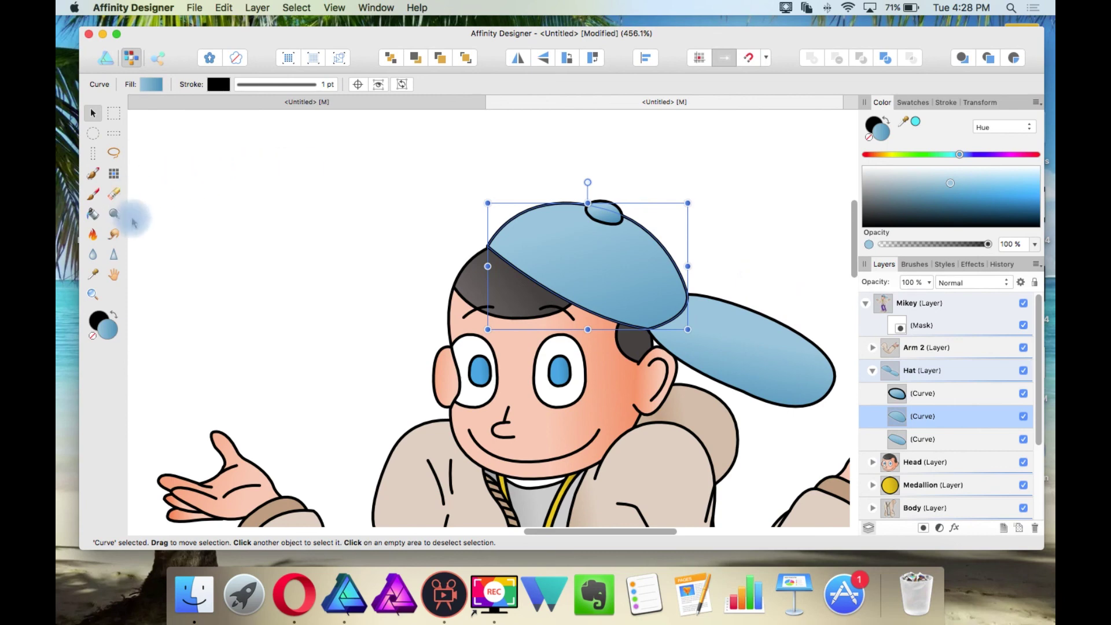
{"action": "left_click", "coordinate": [1018, 525]}
{"action": "mouse_move", "coordinate": [907, 423]}
{"action": "left_mouse_down"}
{"action": "mouse_move", "coordinate": [923, 441]}
{"action": "mouse_move", "coordinate": [894, 431]}
{"action": "left_mouse_up"}
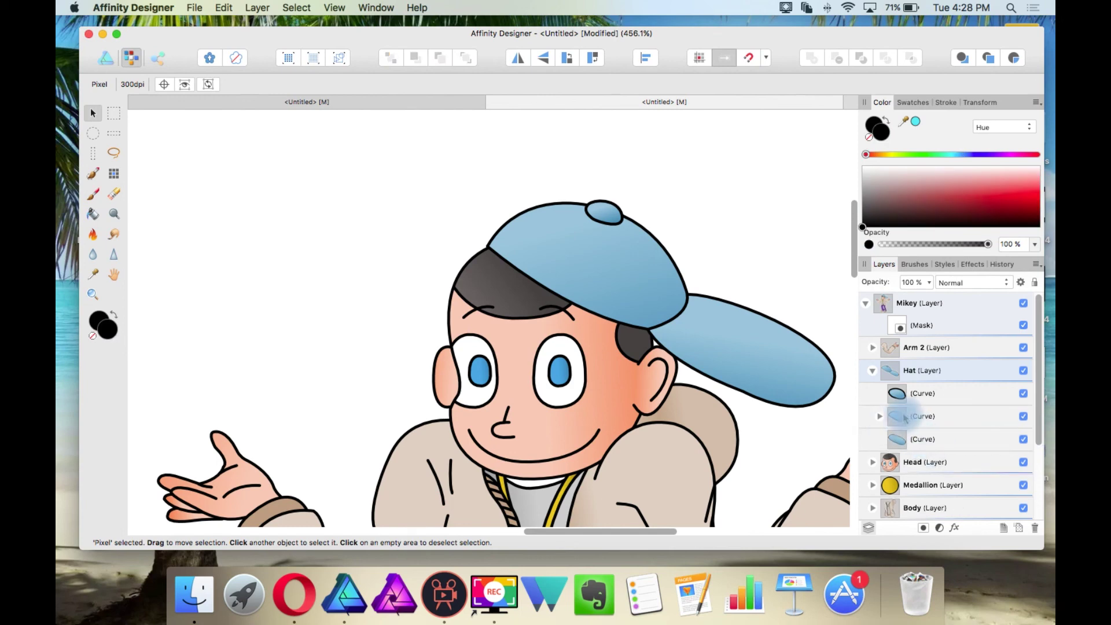
{"action": "left_click", "coordinate": [880, 417]}
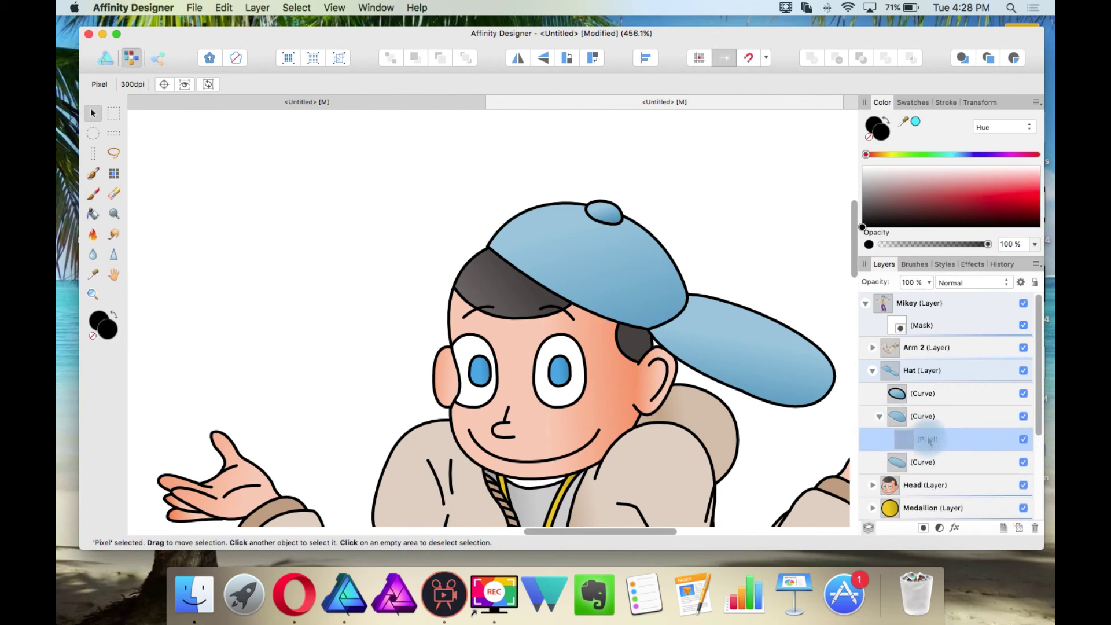
- Paint dark texture spots on the cap with the 300 px Frankentoon Texturizer - A brush
{"action": "left_click", "coordinate": [93, 193]}
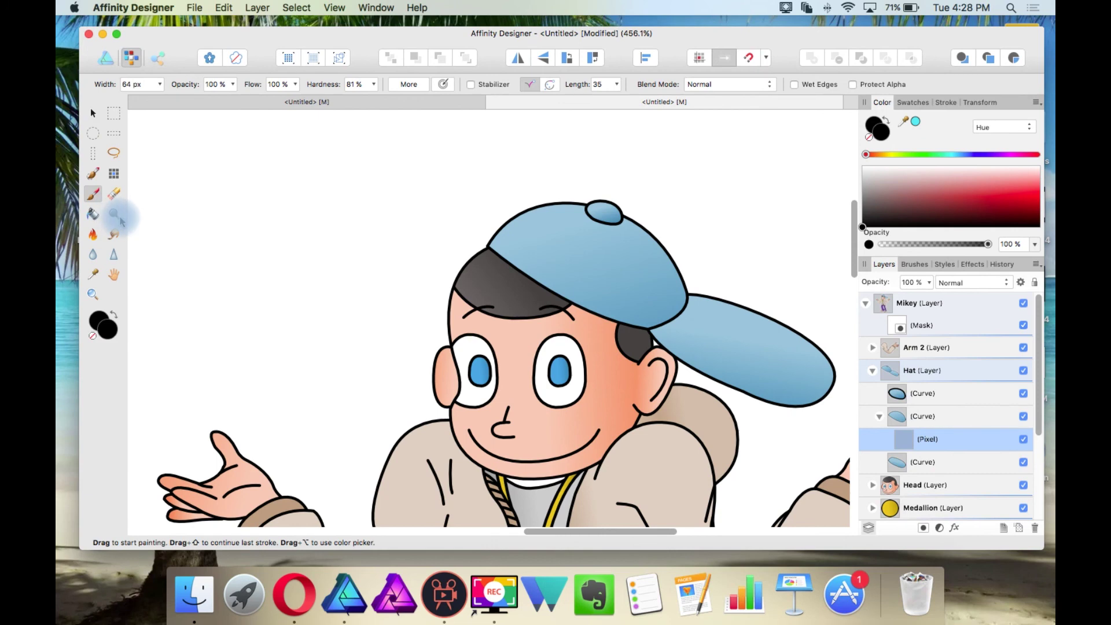
{"action": "left_click", "coordinate": [915, 264]}
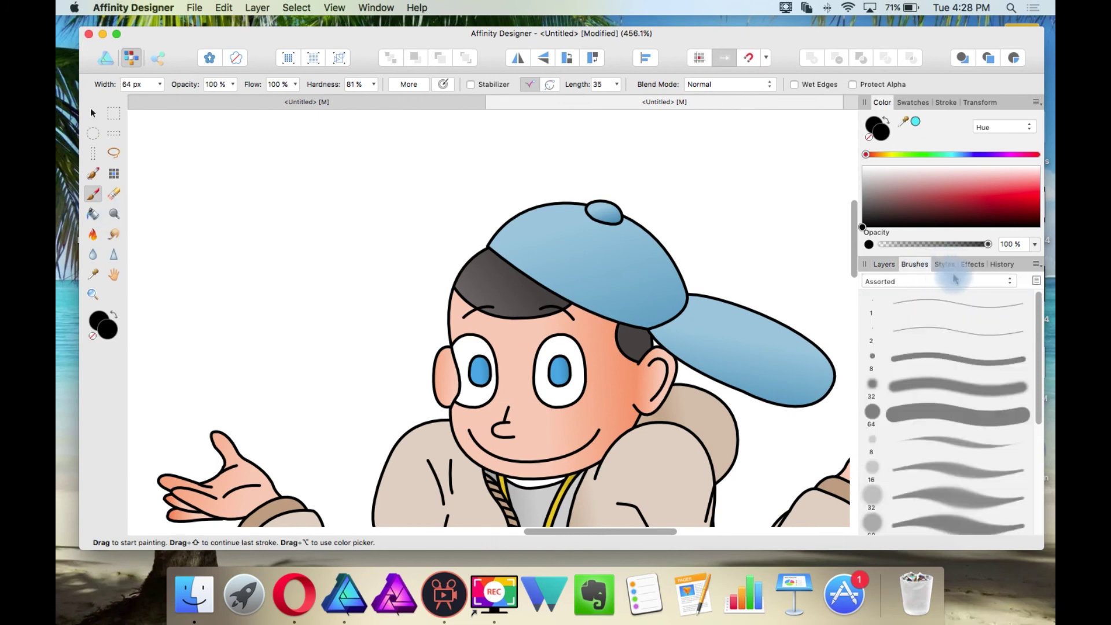
{"action": "left_click", "coordinate": [1005, 281]}
{"action": "left_click", "coordinate": [978, 354]}
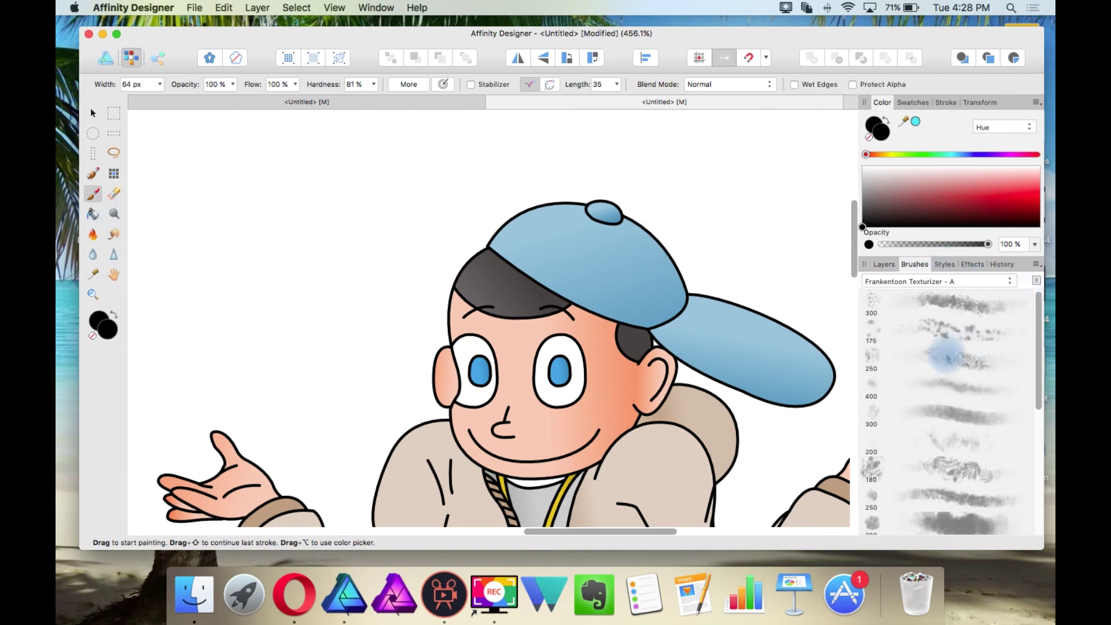
{"action": "left_click", "coordinate": [945, 308]}
{"action": "mouse_move", "coordinate": [586, 232]}
{"action": "left_mouse_down"}
{"action": "mouse_move", "coordinate": [649, 236]}
{"action": "mouse_move", "coordinate": [640, 334]}
{"action": "mouse_move", "coordinate": [619, 344]}
{"action": "mouse_move", "coordinate": [674, 264]}
{"action": "mouse_move", "coordinate": [564, 344]}
{"action": "left_mouse_up"}
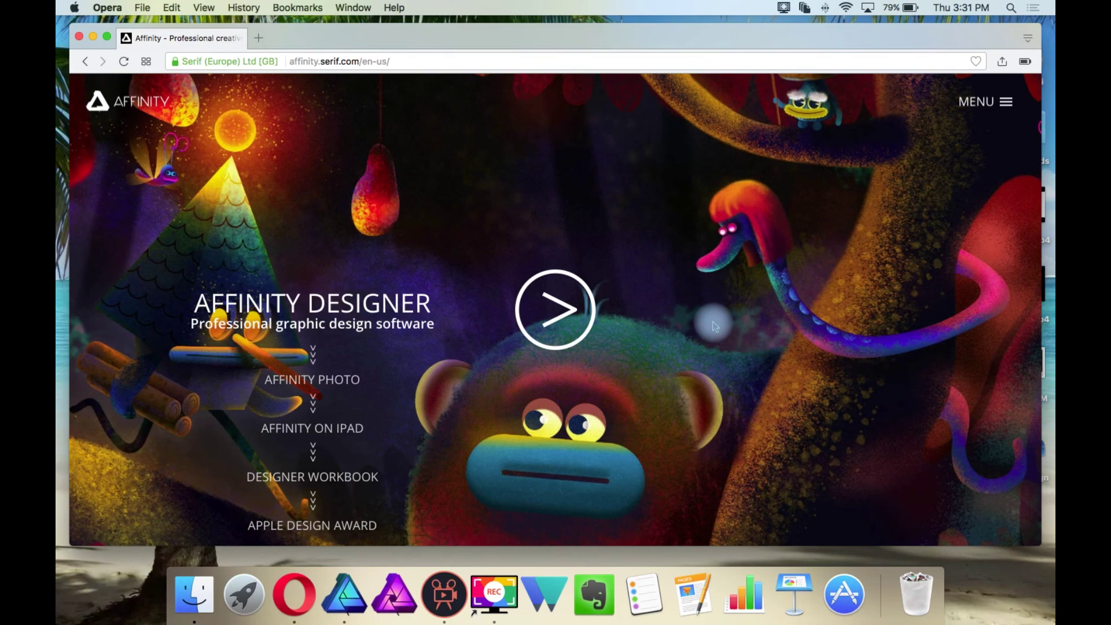
- Scroll the affinity.serif.com carousel from Affinity Designer down to the Affinity Photo slide
{"action": "scroll", "coordinate": [713, 325], "scroll_direction": "down", "scroll_amount": 1}
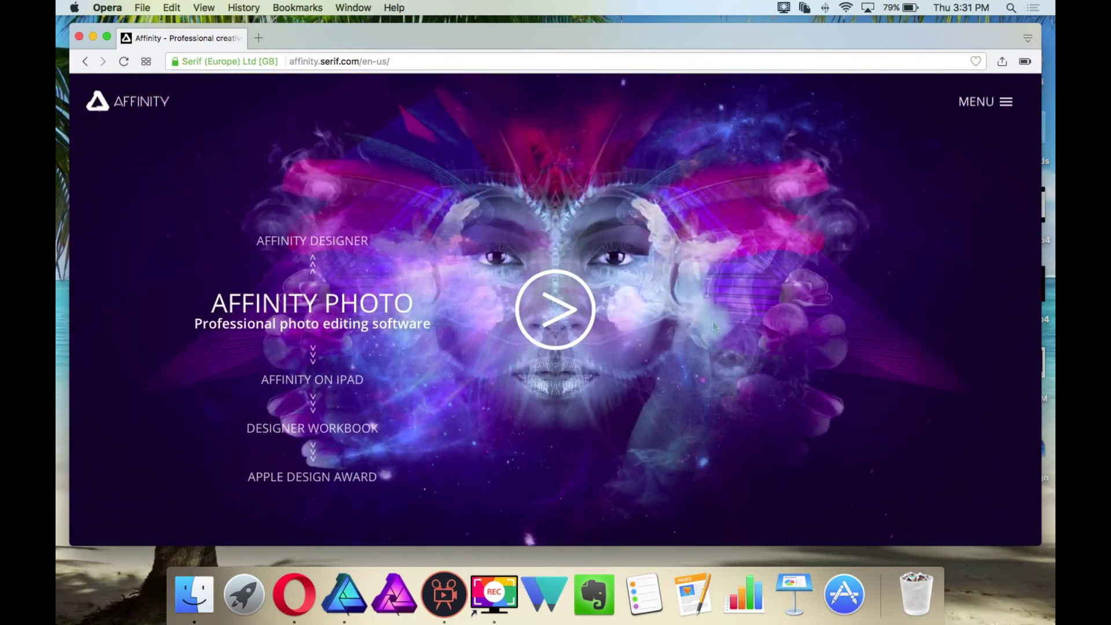